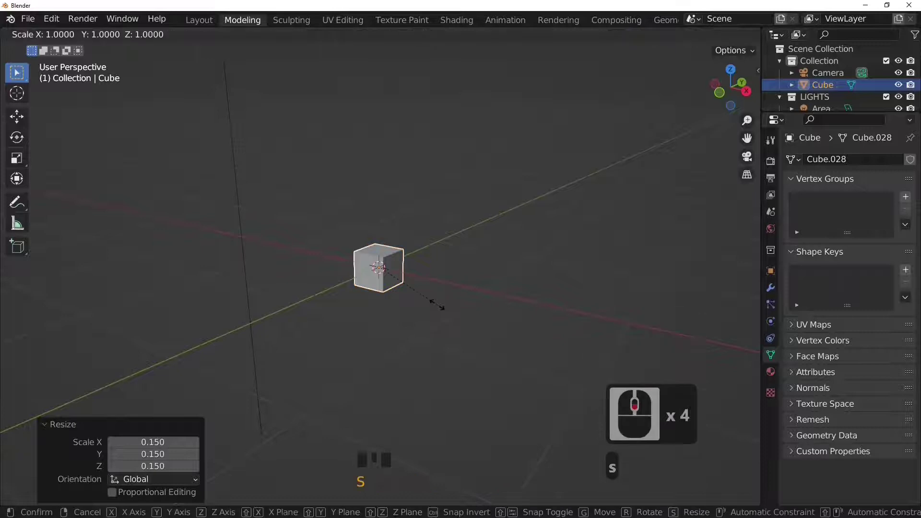
# Scale the cube by a factor of 6 along the global Z axis to form a tall post
pyautogui.press('z')
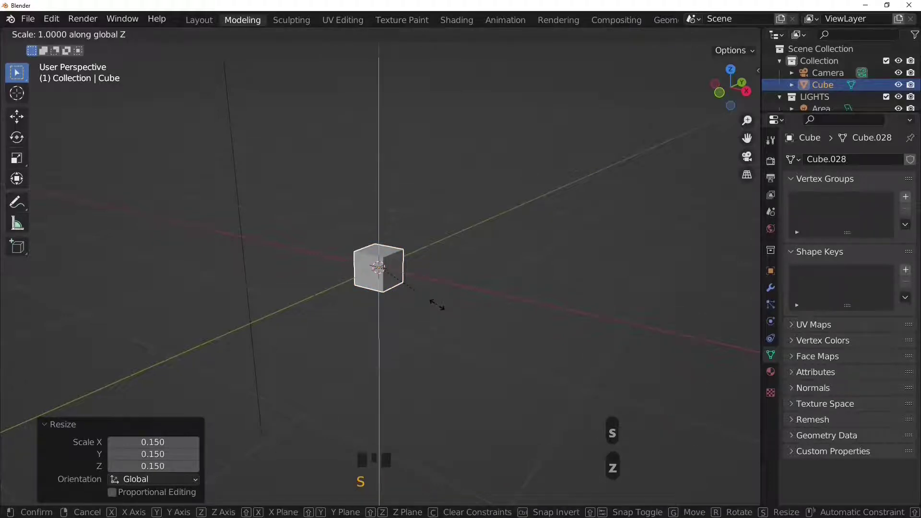
pyautogui.press('6')
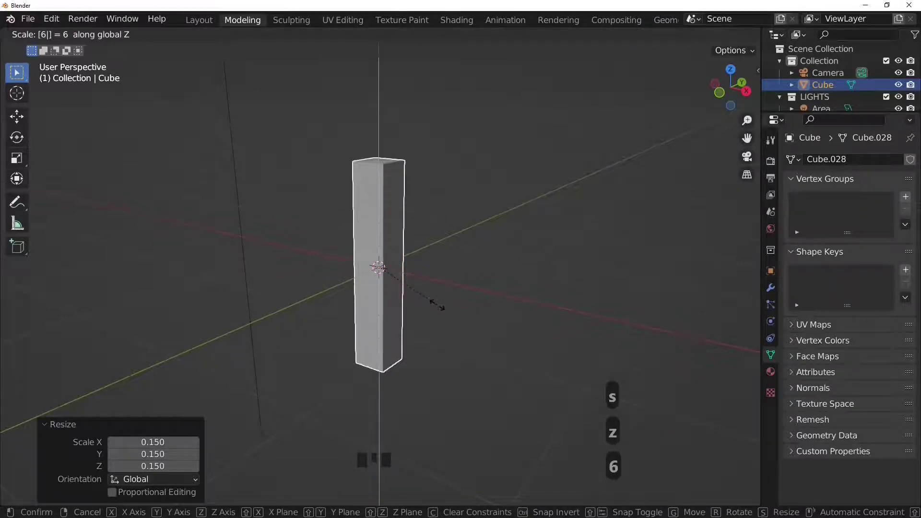
pyautogui.click(463, 304)
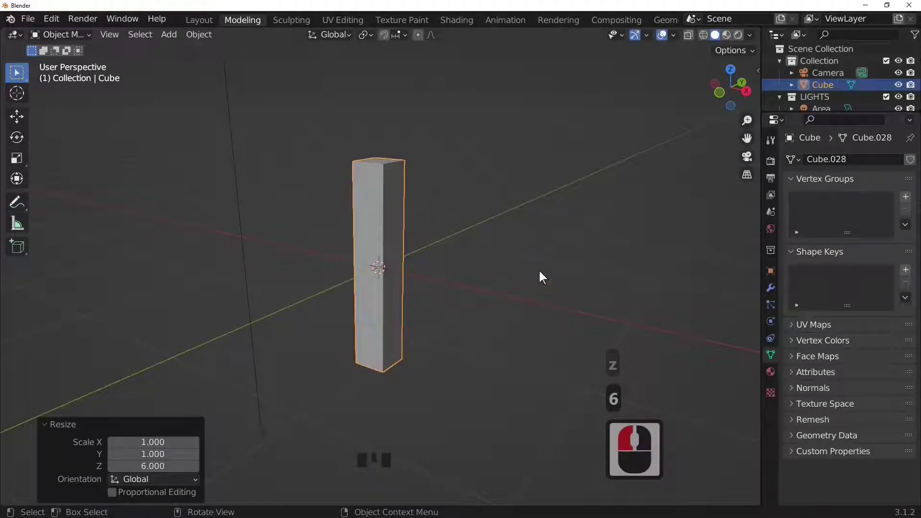
# In Edit Mode, bevel the post's four vertical edges with a width of 0.25 m
pyautogui.moveTo(539, 271); pyautogui.dragTo(381, 168, button='middle')
pyautogui.scroll(3, 398, 292)
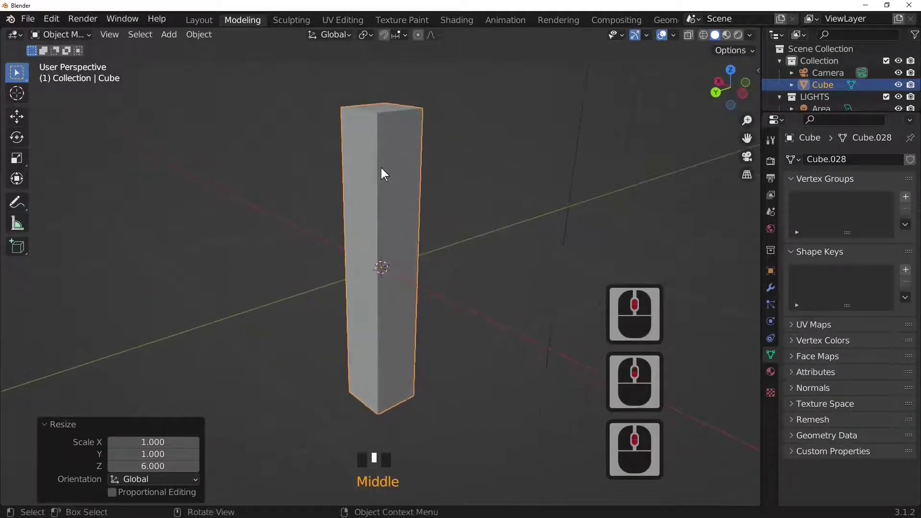
pyautogui.moveTo(460, 301); pyautogui.dragTo(514, 312, button='middle')
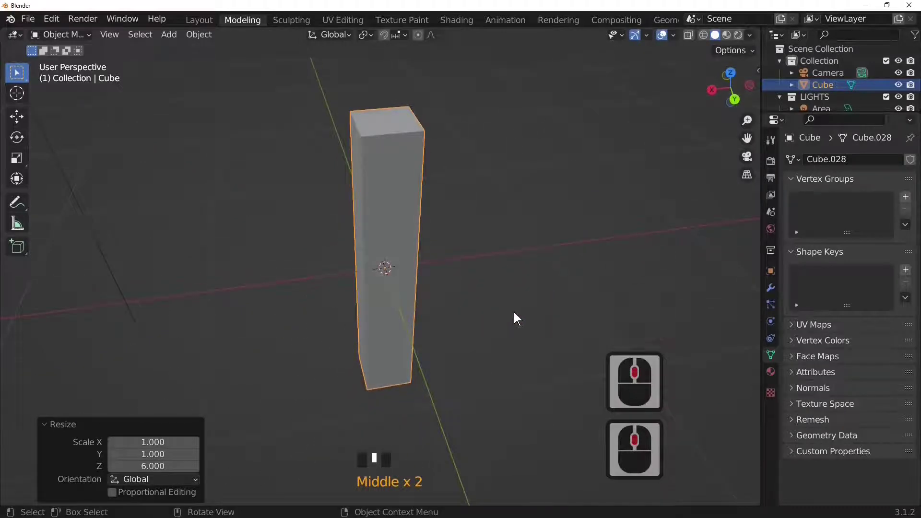
pyautogui.press('Tab')
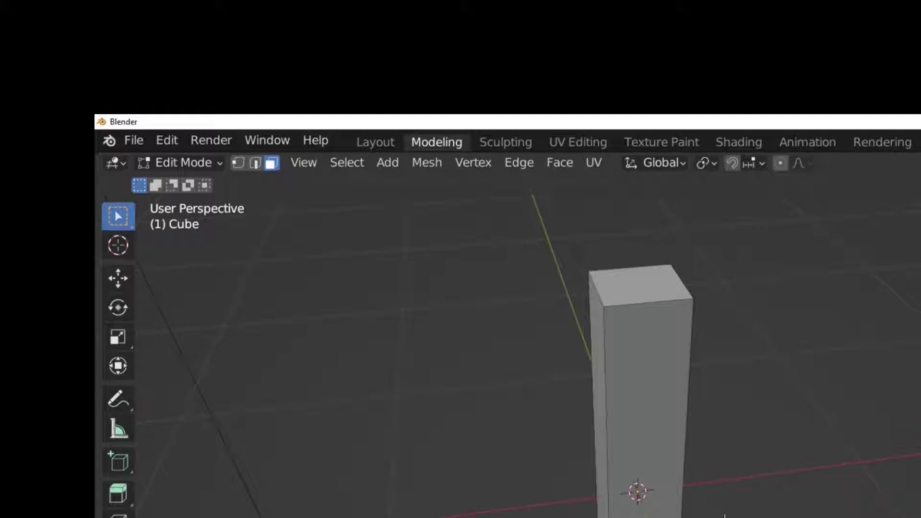
pyautogui.click(255, 164)
pyautogui.click(358, 199)
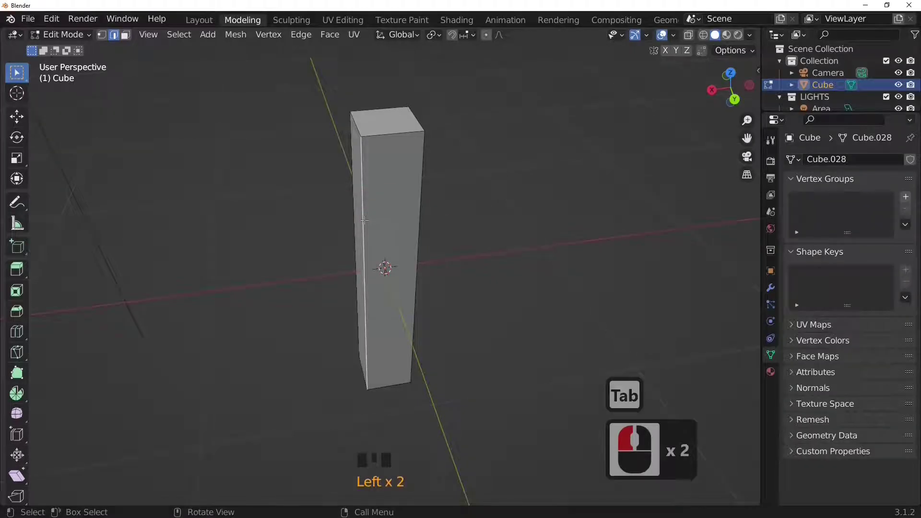
pyautogui.click(364, 220)
pyautogui.keyDown('shift'); pyautogui.click(420, 206); pyautogui.keyUp('shift')
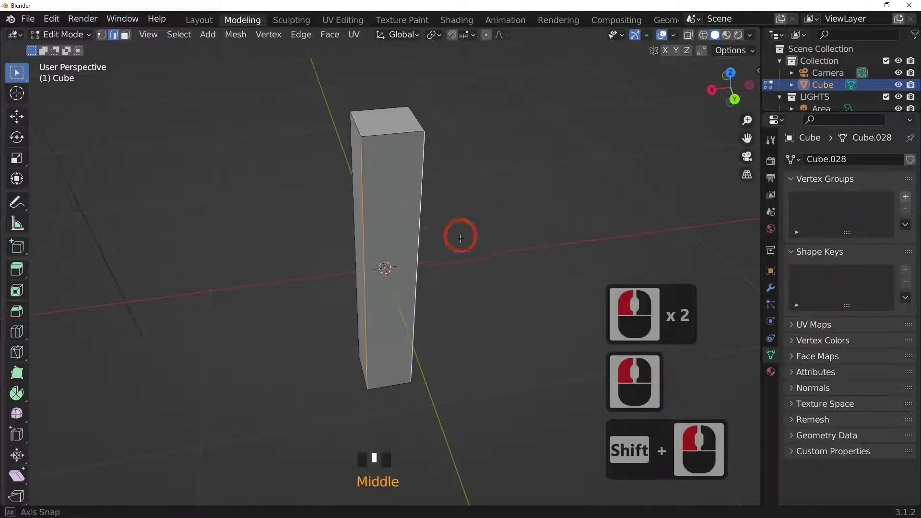
pyautogui.moveTo(461, 234); pyautogui.dragTo(411, 206, button='middle')
pyautogui.keyDown('shift'); pyautogui.click(461, 224); pyautogui.keyUp('shift')
pyautogui.moveTo(461, 225); pyautogui.dragTo(397, 206, button='middle')
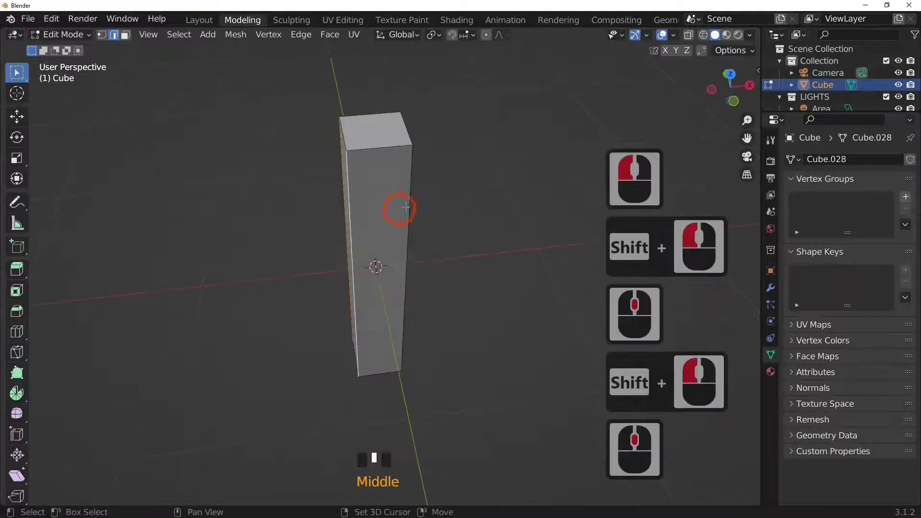
pyautogui.keyDown('shift'); pyautogui.click(411, 206); pyautogui.keyUp('shift')
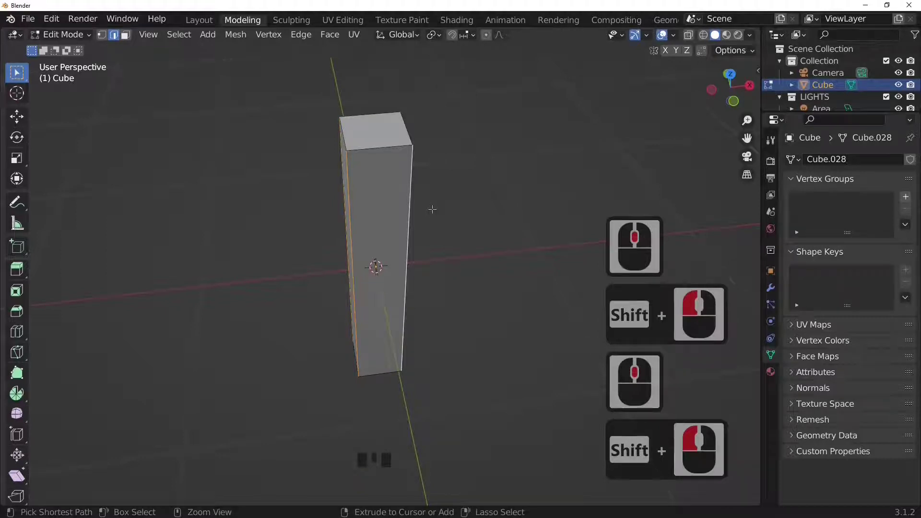
pyautogui.hotkey('ctrl', 'b')
pyautogui.click(433, 209)
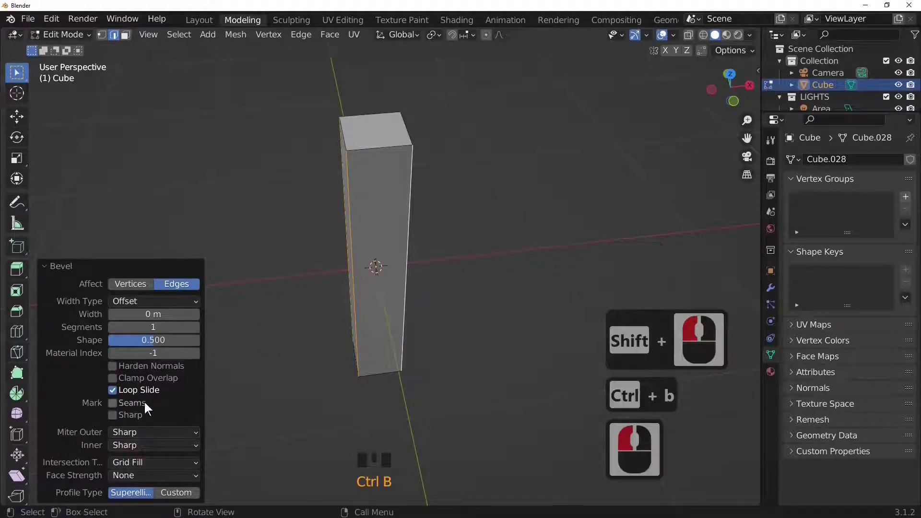
pyautogui.click(57, 265)
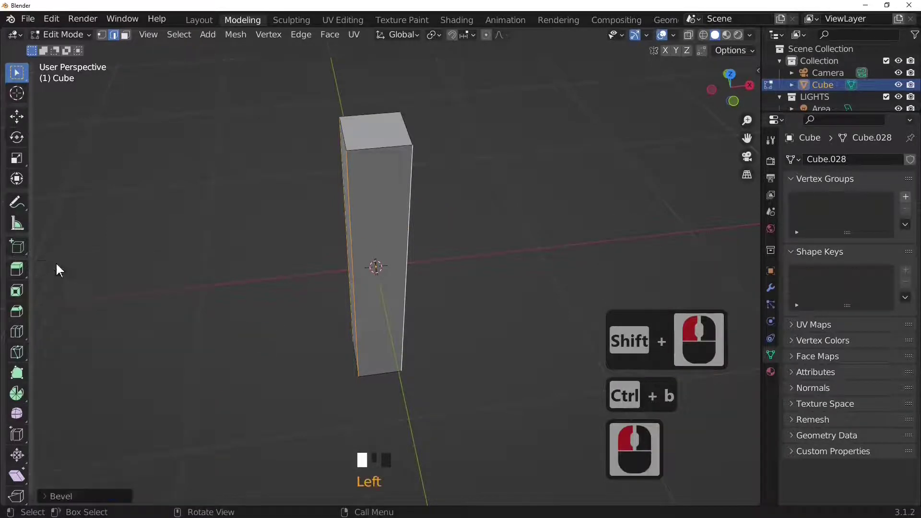
pyautogui.click(61, 495)
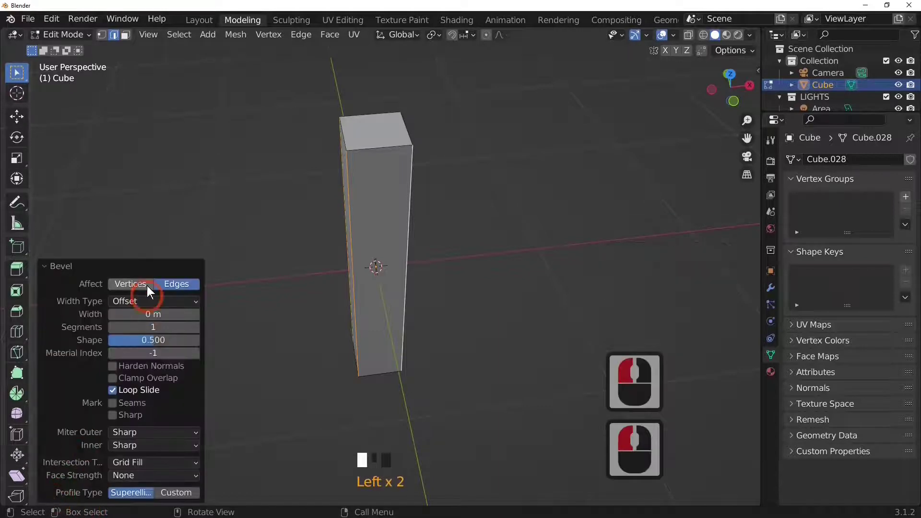
pyautogui.click(164, 313)
pyautogui.write('.25')
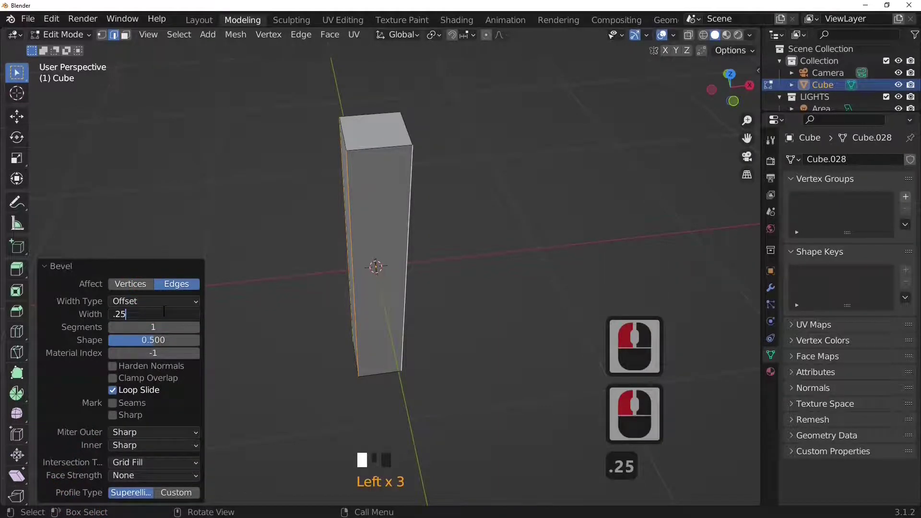
pyautogui.press('Return')
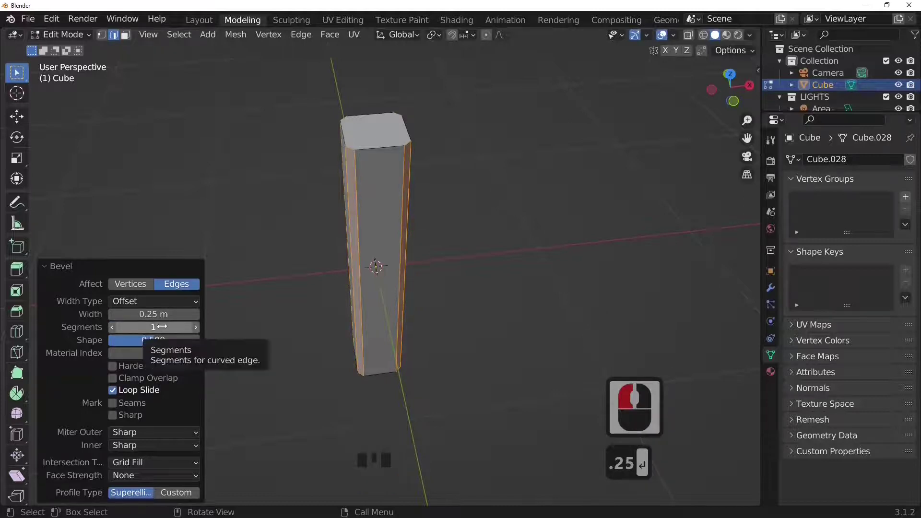
# Set the bevel's segments to 4
pyautogui.click(147, 327)
pyautogui.write('4')
pyautogui.press('Return')
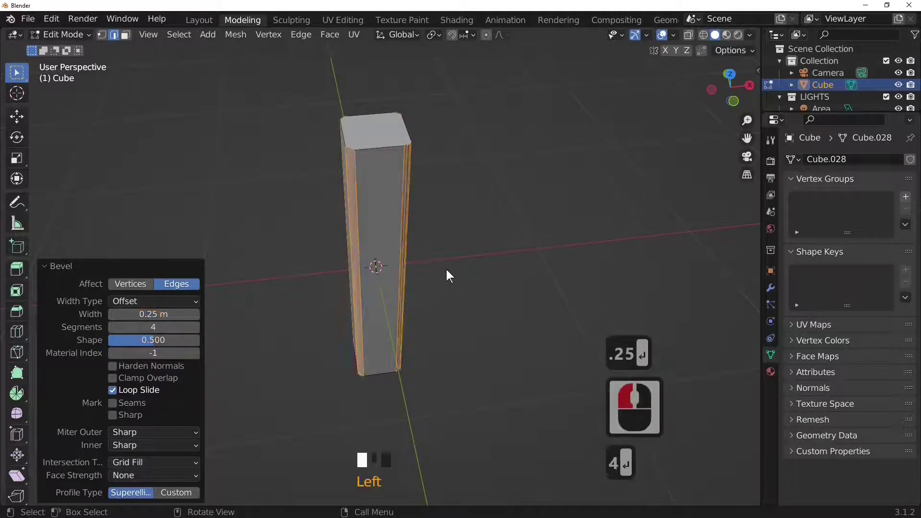
# Return to Object Mode and apply Shade Smooth to the post
pyautogui.moveTo(445, 267); pyautogui.dragTo(419, 184, button='middle')
pyautogui.scroll(-5, 415, 269)
pyautogui.scroll(3, 442, 277)
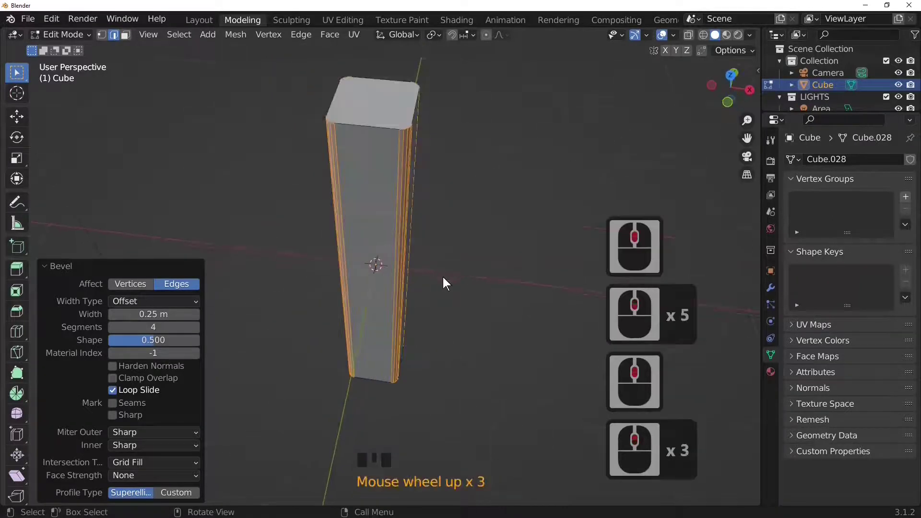
pyautogui.press('Tab')
pyautogui.moveTo(443, 278); pyautogui.dragTo(386, 211, button='middle')
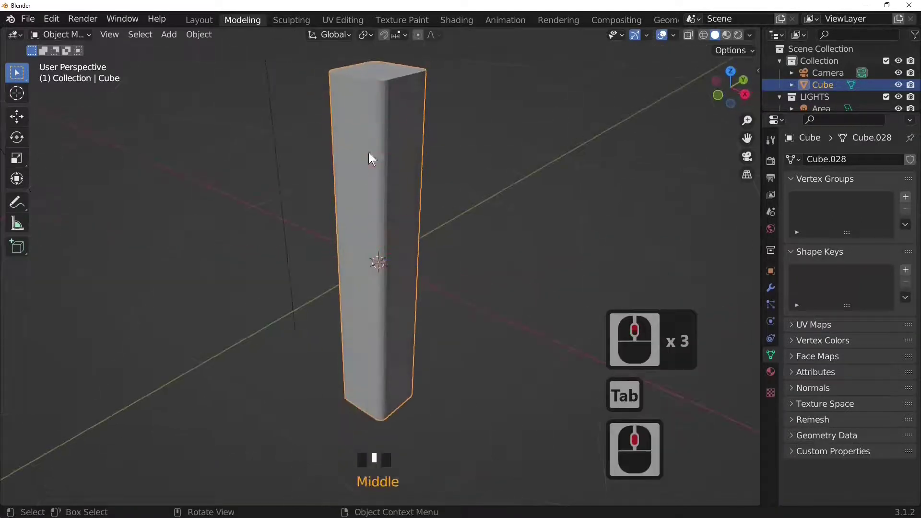
pyautogui.rightClick(385, 102)
pyautogui.click(375, 102)
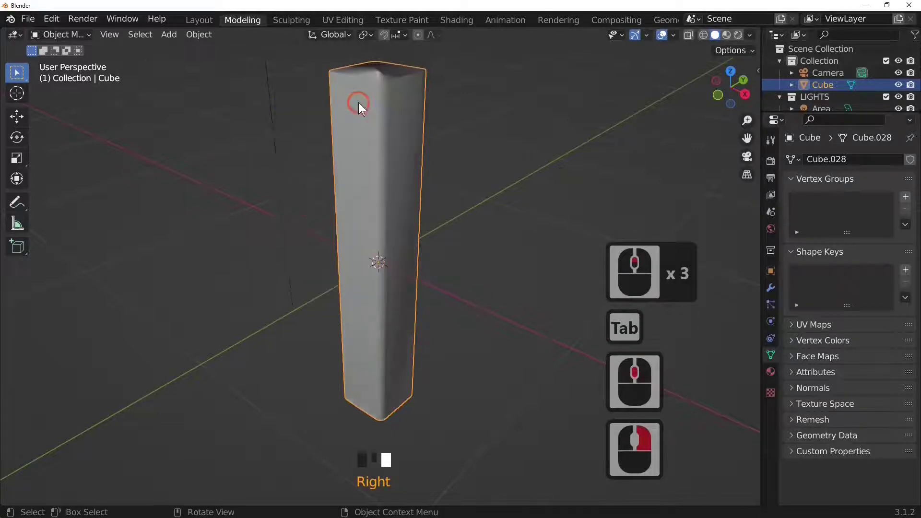
# In Edit Mode, extrude the post's top face in place twice, scaling it by 0.75 each time
pyautogui.moveTo(461, 144)
pyautogui.mouseDown(button='middle')
pyautogui.moveTo(372, 211)
pyautogui.moveTo(308, 206)
pyautogui.moveTo(400, 197)
pyautogui.mouseUp(button='middle')
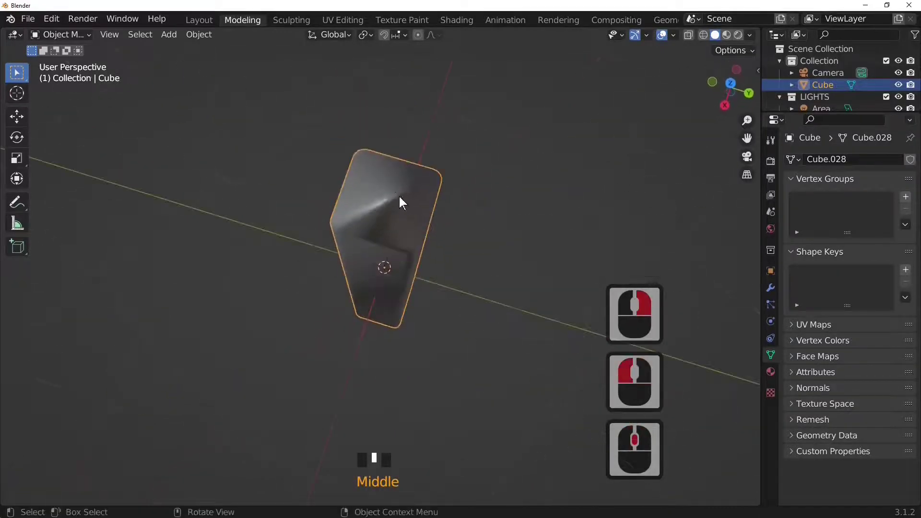
pyautogui.moveTo(431, 261); pyautogui.dragTo(461, 99, button='middle')
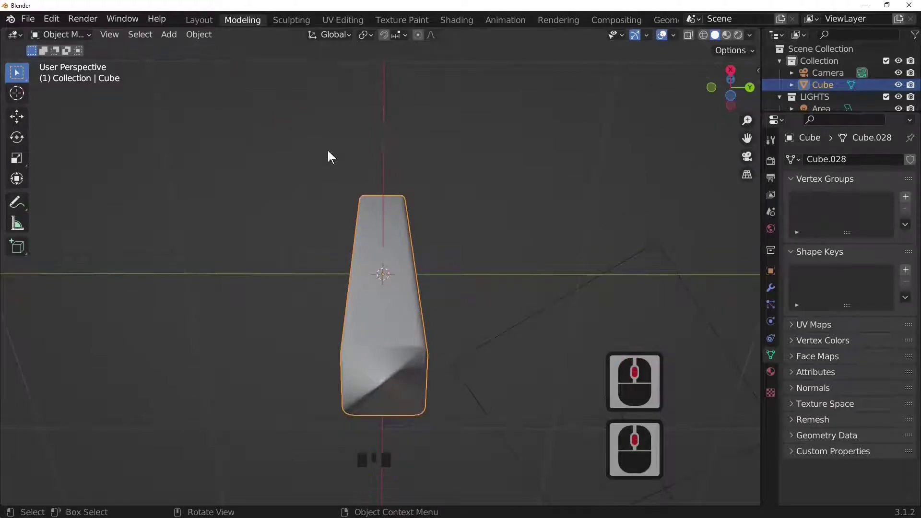
pyautogui.moveTo(413, 246); pyautogui.dragTo(391, 416, button='middle')
pyautogui.press('Tab')
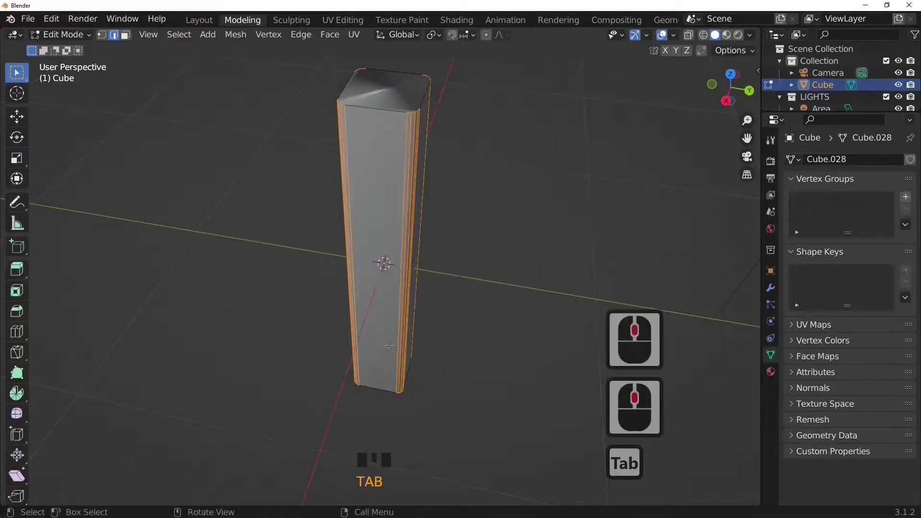
pyautogui.click(100, 35)
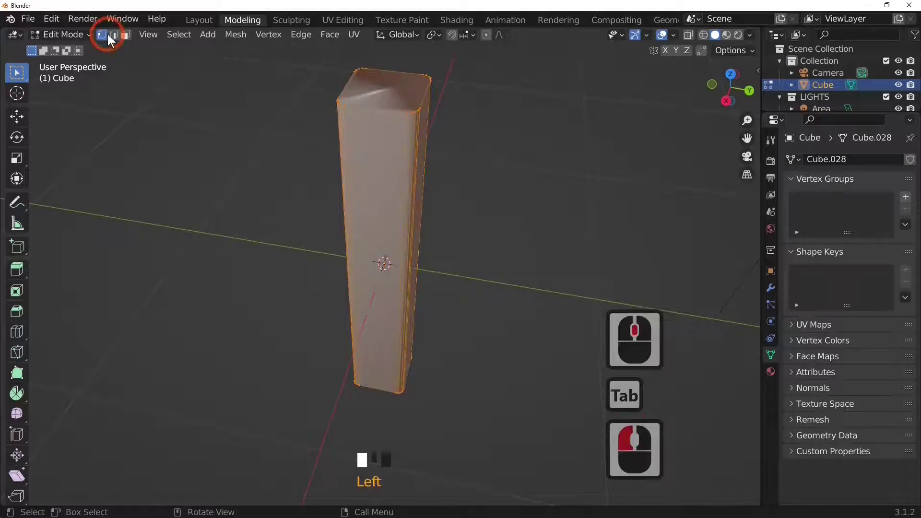
pyautogui.click(121, 34)
pyautogui.click(125, 35)
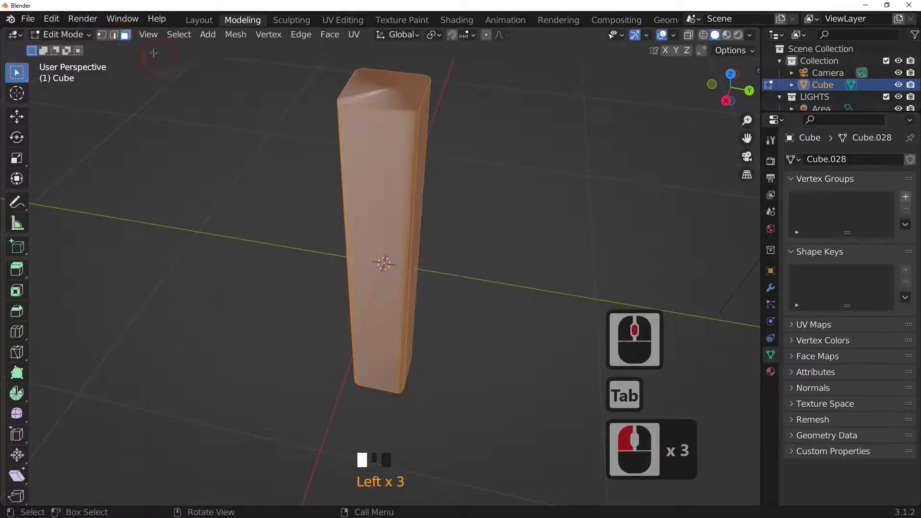
pyautogui.click(450, 128)
pyautogui.click(494, 150)
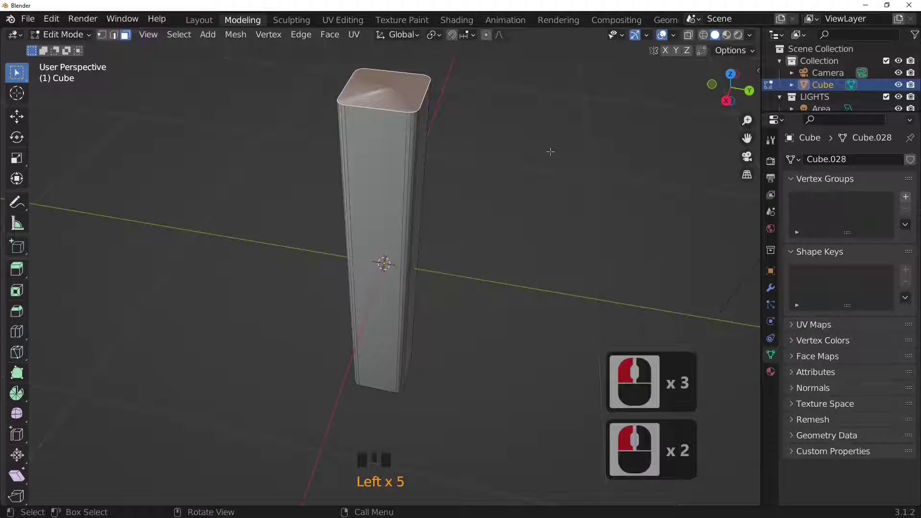
pyautogui.press('e')
pyautogui.press('s')
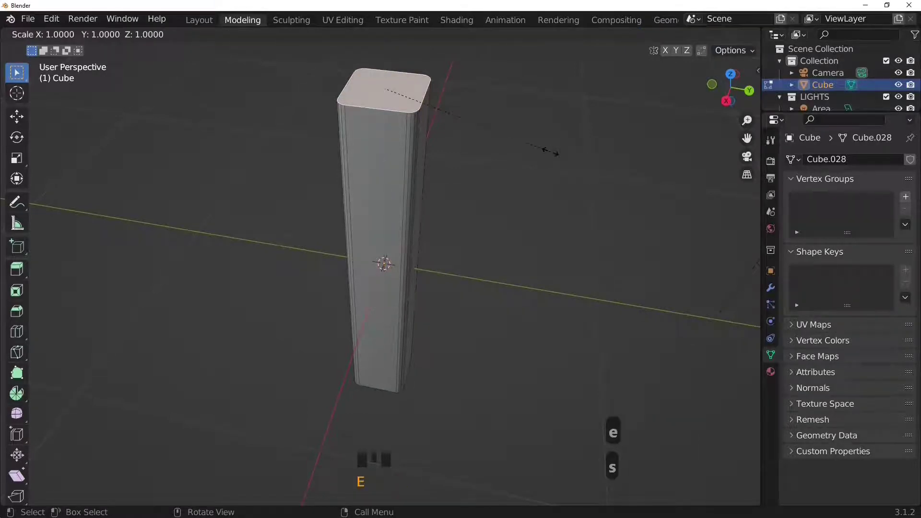
pyautogui.write('.75')
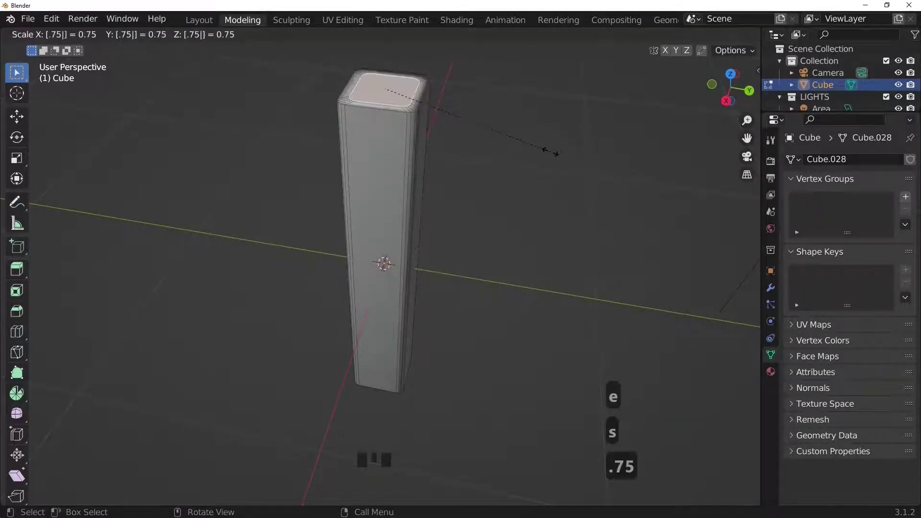
pyautogui.press('Return')
pyautogui.write('es')
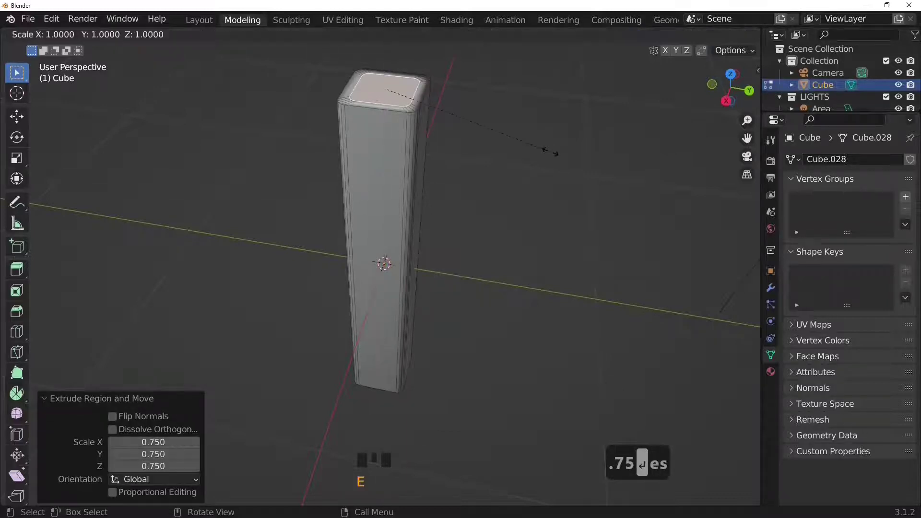
pyautogui.write('.75')
pyautogui.press('Return')
# Extrude the post's bottom face in place twice, scaling it by 0.75 each time, and return to Object Mode
pyautogui.moveTo(569, 324); pyautogui.dragTo(568, 165, button='middle')
pyautogui.click(446, 403)
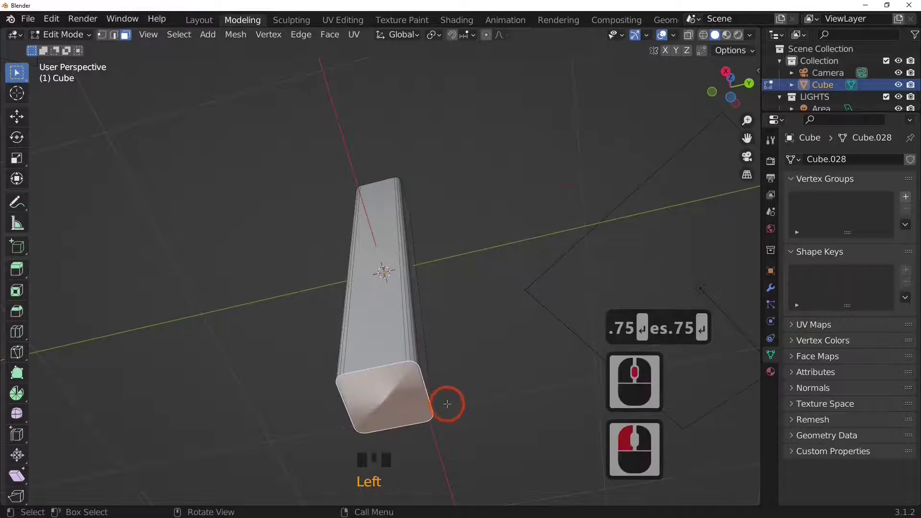
pyautogui.press('e')
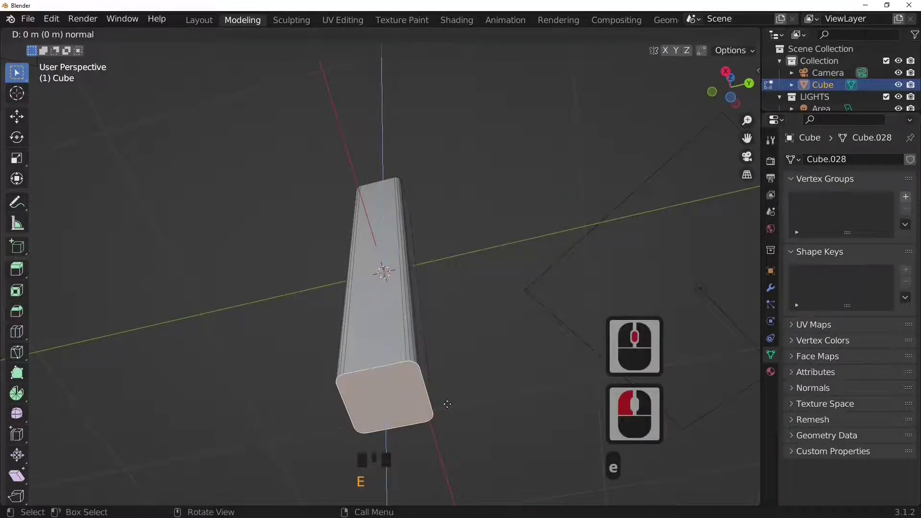
pyautogui.write('s.75')
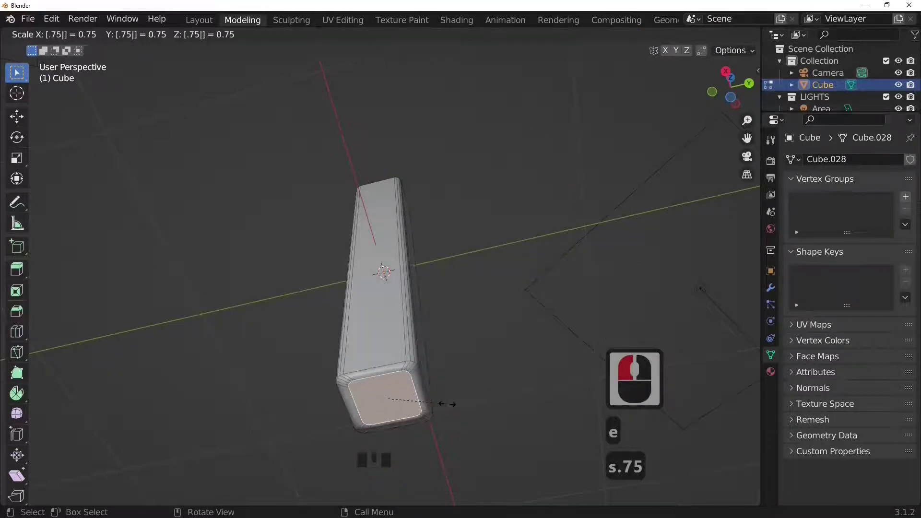
pyautogui.press('Return')
pyautogui.write('es')
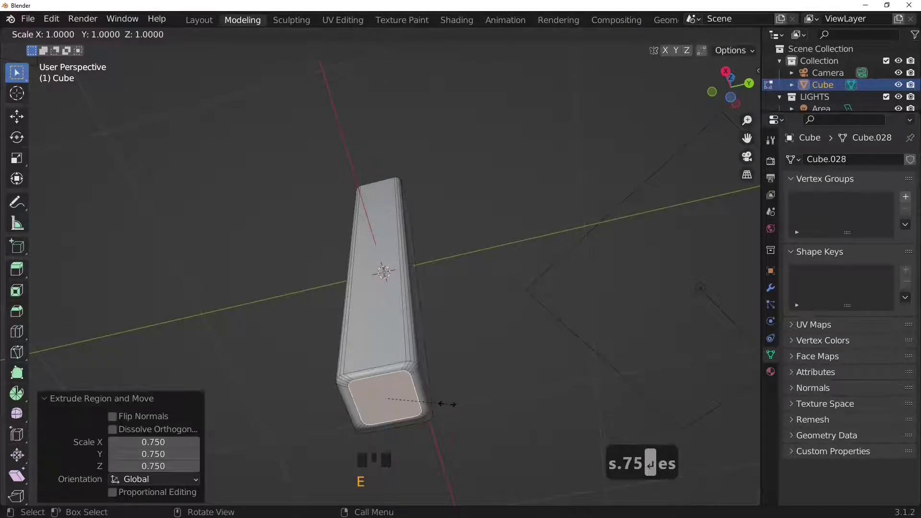
pyautogui.write('.75')
pyautogui.press('Return')
pyautogui.press('Tab')
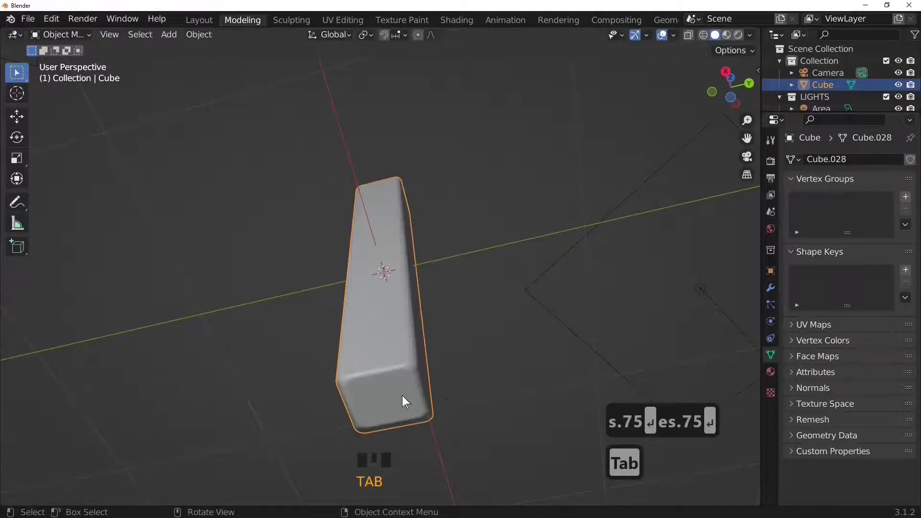
pyautogui.press('Tab')
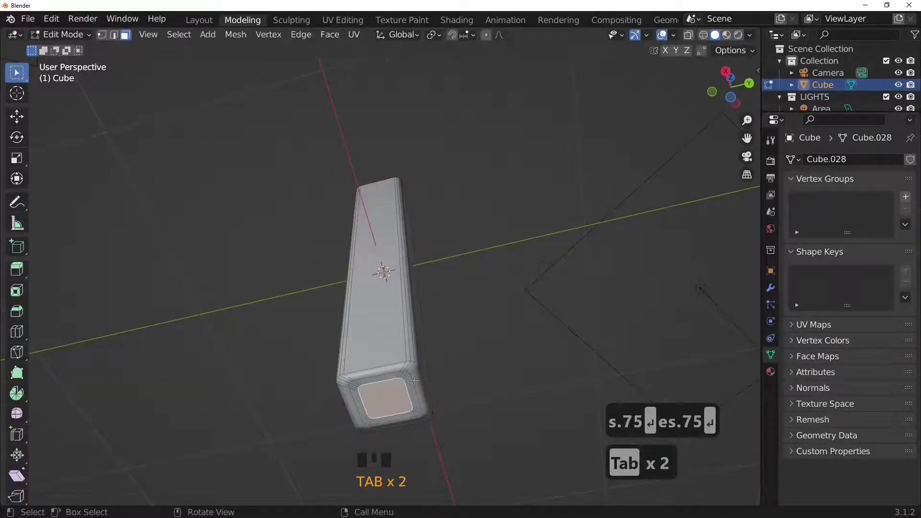
pyautogui.press('Tab')
pyautogui.moveTo(493, 370); pyautogui.dragTo(388, 375, button='middle')
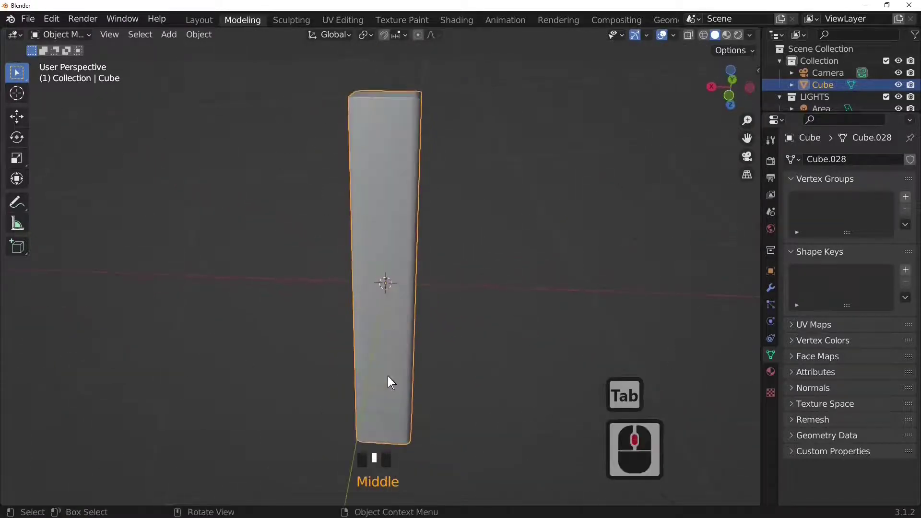
# In top view, move the post about -0.93 m along X and -0.89 m along Y from the origin
pyautogui.moveTo(492, 354); pyautogui.dragTo(423, 182, button='middle')
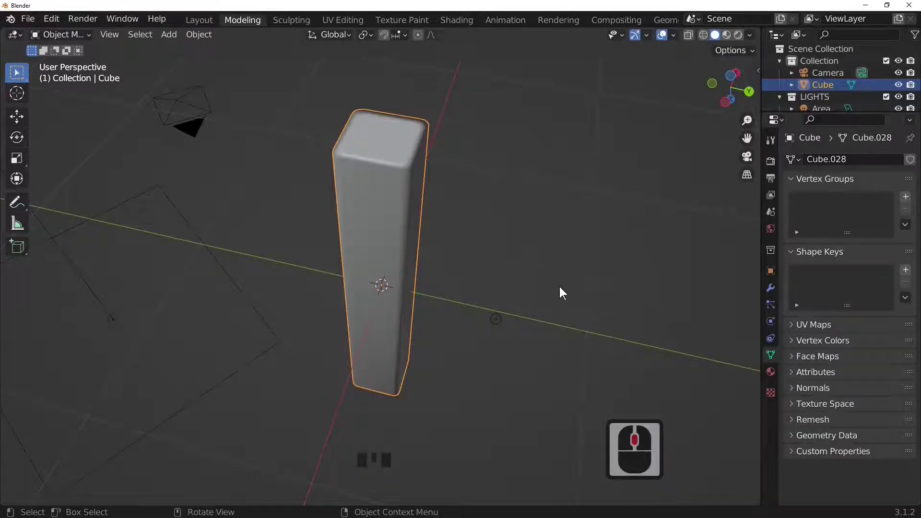
pyautogui.moveTo(560, 288); pyautogui.dragTo(457, 289, button='middle')
pyautogui.scroll(-5, 442, 242)
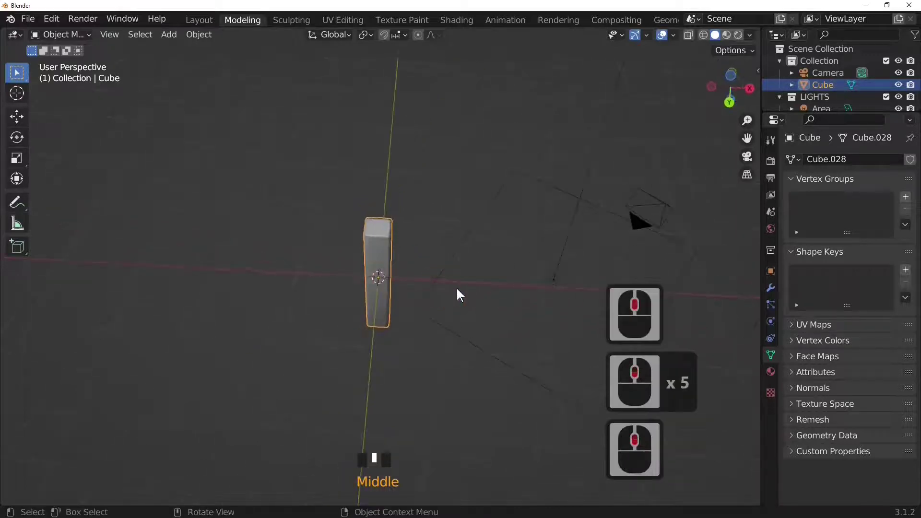
pyautogui.press('KP_7')
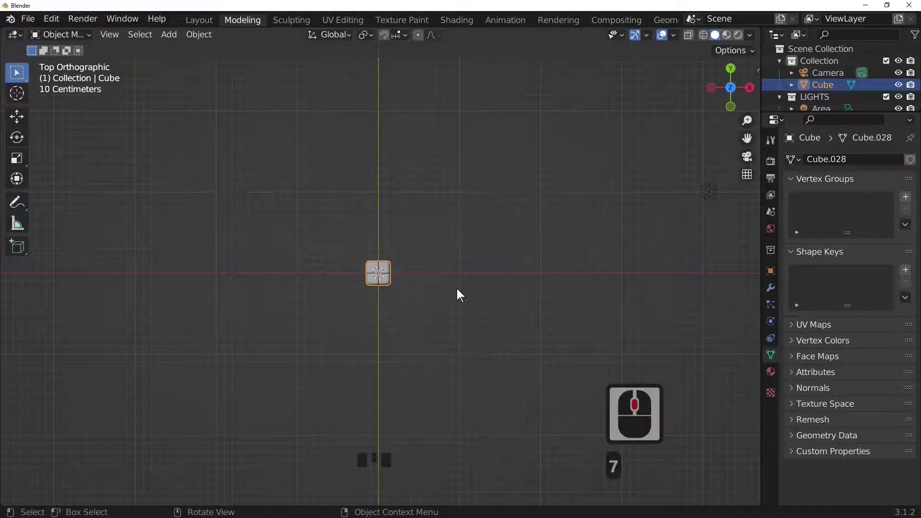
pyautogui.press('g')
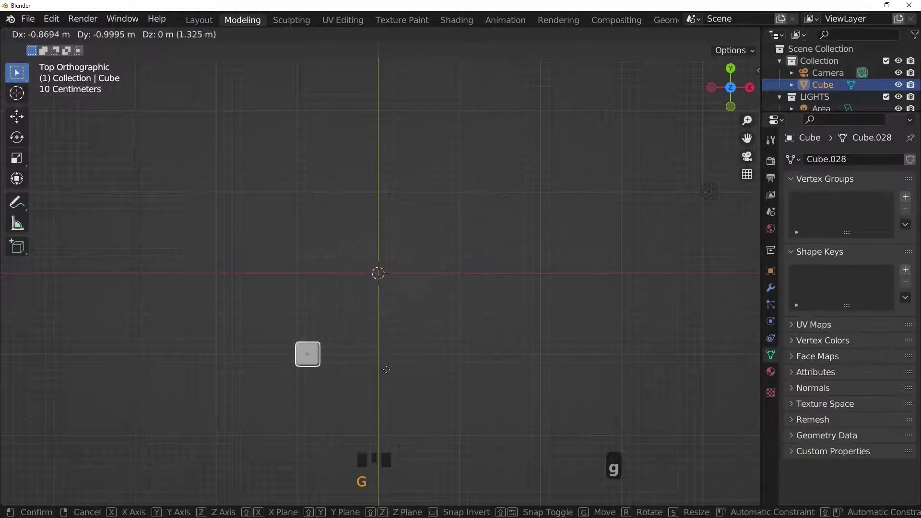
pyautogui.click(381, 360)
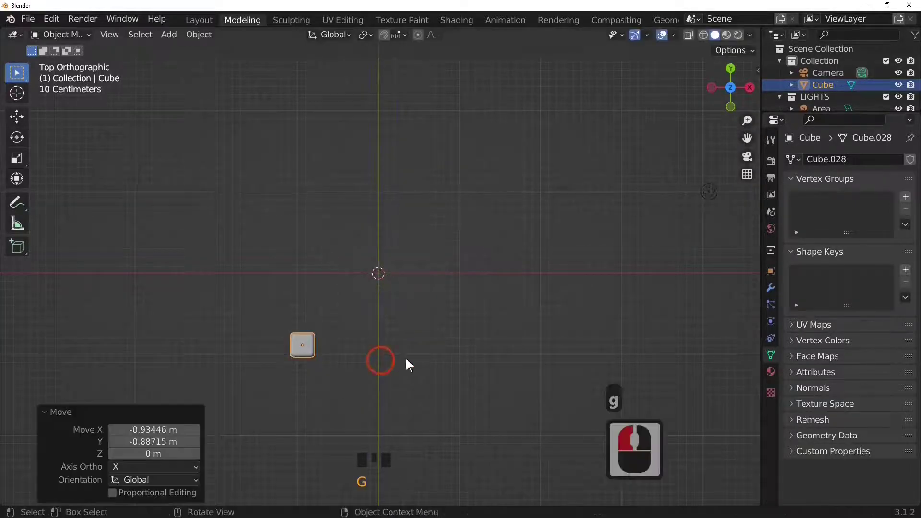
# Nudge the post onto the nearby grid intersection, about -0.063 m in X and -0.11 m in Y
pyautogui.moveTo(406, 359); pyautogui.dragTo(481, 274, button='middle')
pyautogui.press('KP_7')
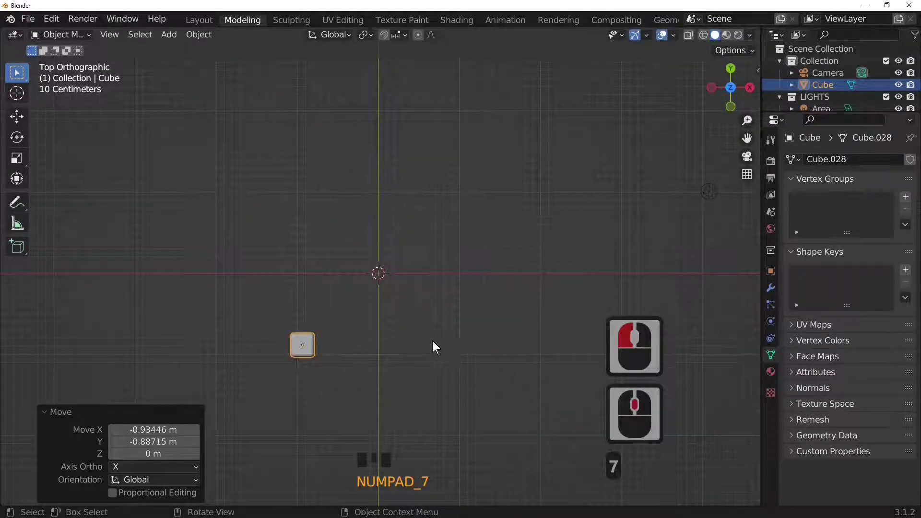
pyautogui.scroll(4, 342, 394)
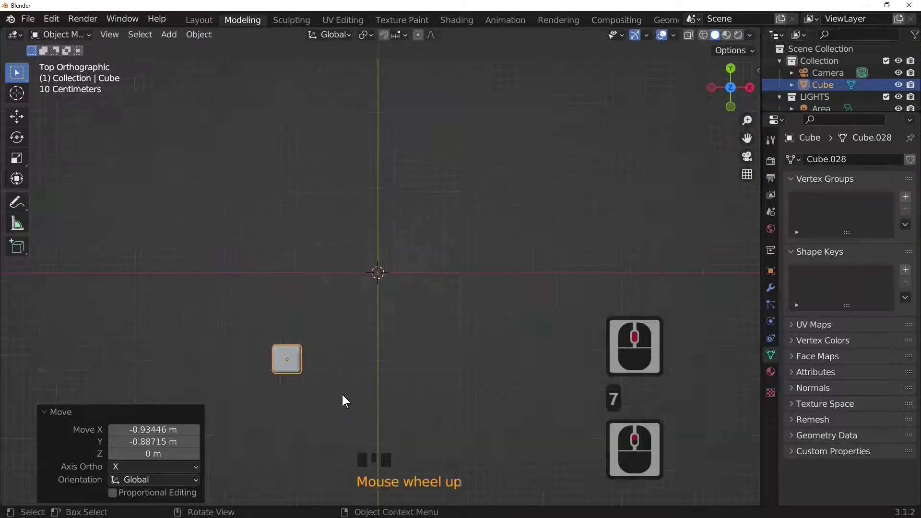
pyautogui.keyDown('shift'); pyautogui.moveTo(342, 394); pyautogui.dragTo(425, 266, button='middle'); pyautogui.keyUp('shift')
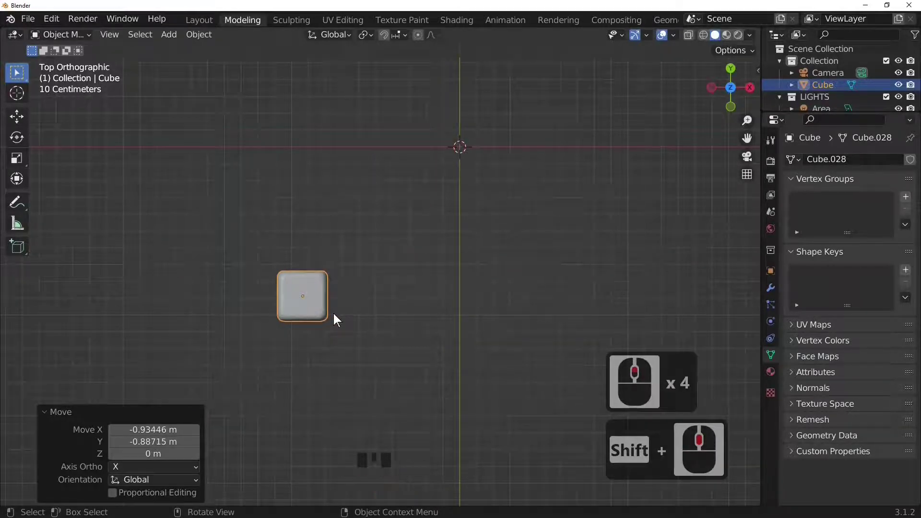
pyautogui.press('g')
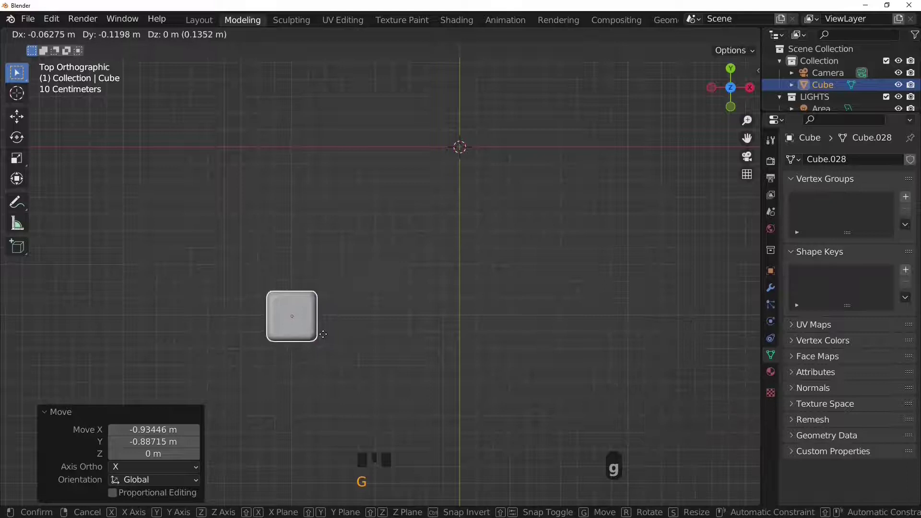
pyautogui.click(323, 334)
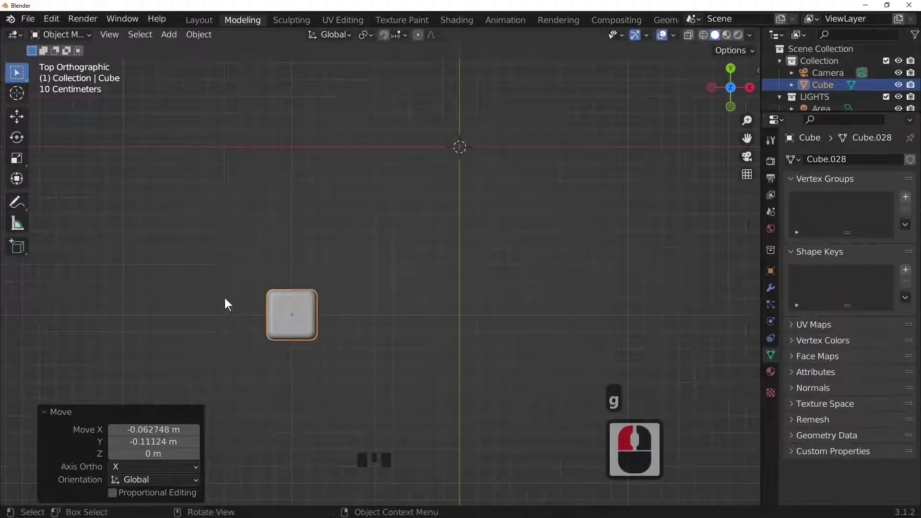
# Try scaling the whole post uniformly by about 1.23, and undo that scaling
pyautogui.scroll(-2, 517, 374)
pyautogui.moveTo(517, 375); pyautogui.dragTo(437, 202, button='middle')
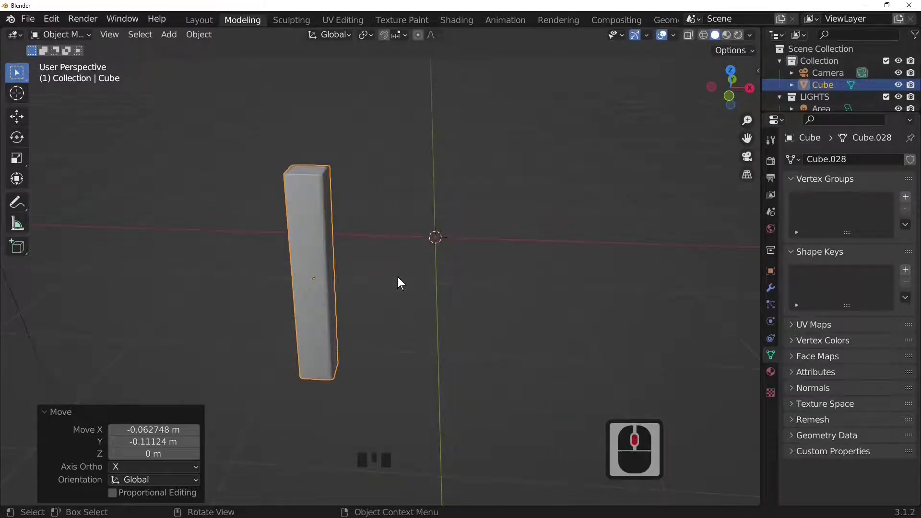
pyautogui.moveTo(405, 279)
pyautogui.mouseDown(button='middle')
pyautogui.moveTo(385, 301)
pyautogui.moveTo(405, 281)
pyautogui.mouseUp(button='middle')
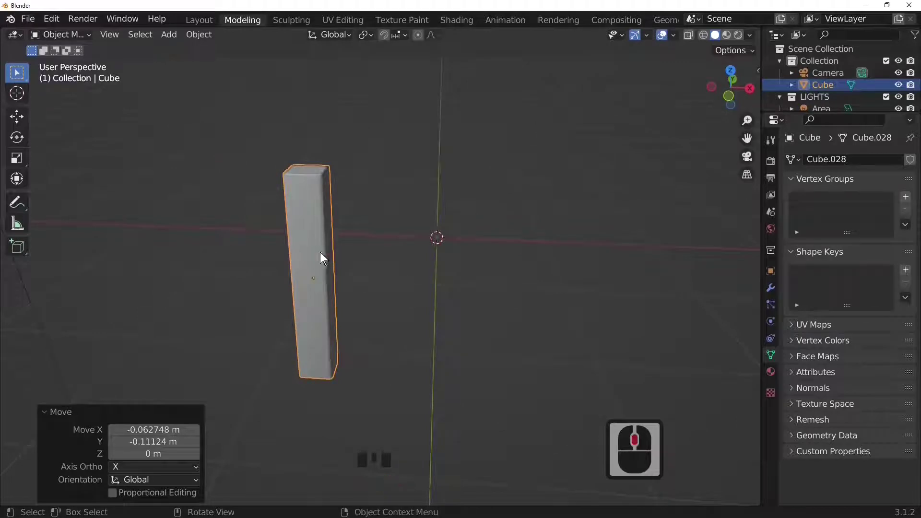
pyautogui.click(374, 269)
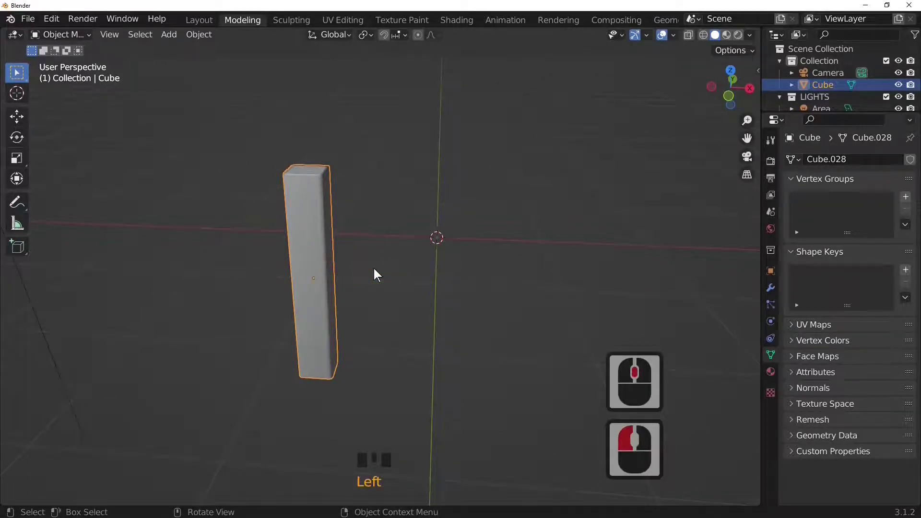
pyautogui.press('s')
pyautogui.click(386, 267)
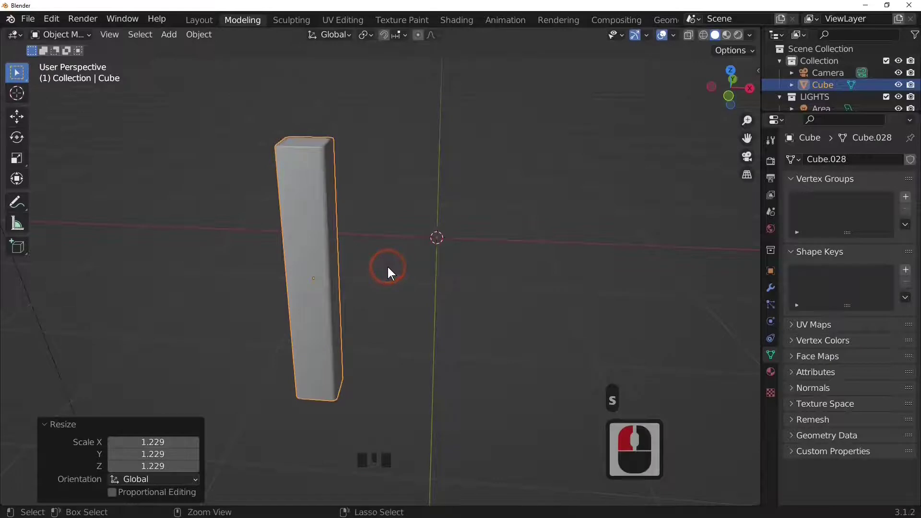
pyautogui.hotkey('ctrl', 'z')
# Lengthen the post by scaling it about 1.24 along the Z axis only
pyautogui.press('s')
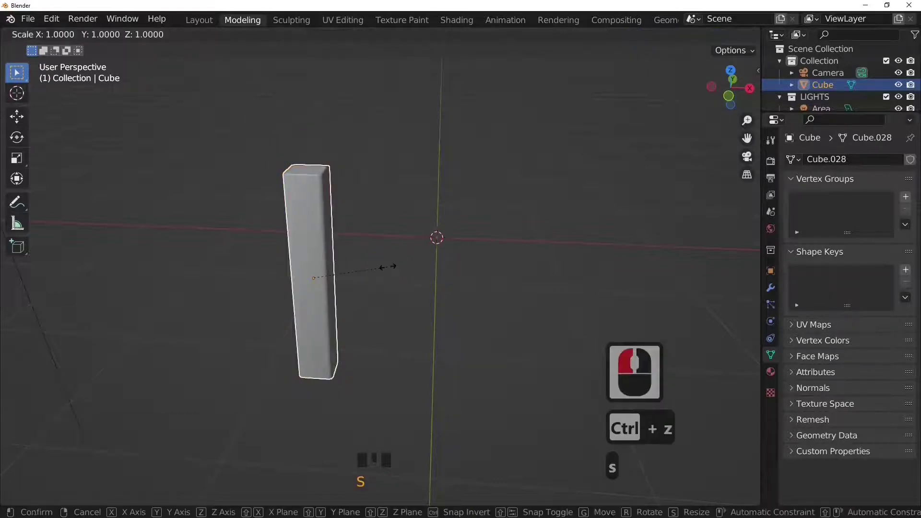
pyautogui.press('z')
pyautogui.click(405, 266)
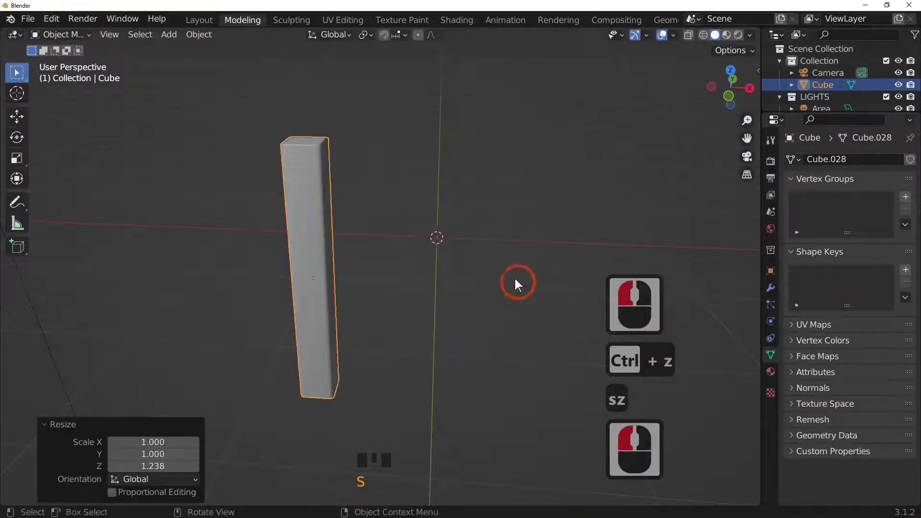
# Duplicate the post in place and rotate the copy 90° about the X axis
pyautogui.moveTo(515, 278); pyautogui.dragTo(532, 310, button='middle')
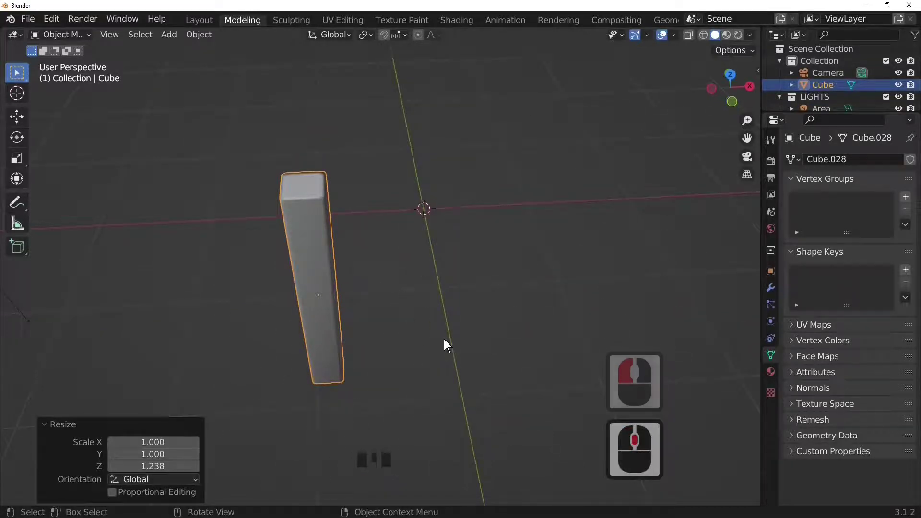
pyautogui.press('KP_7')
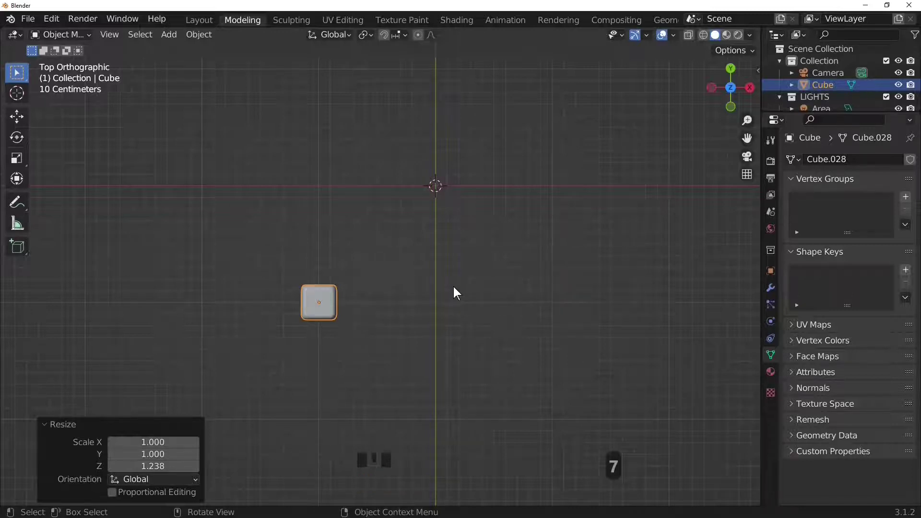
pyautogui.press('shift')
pyautogui.hotkey('shift', 'd')
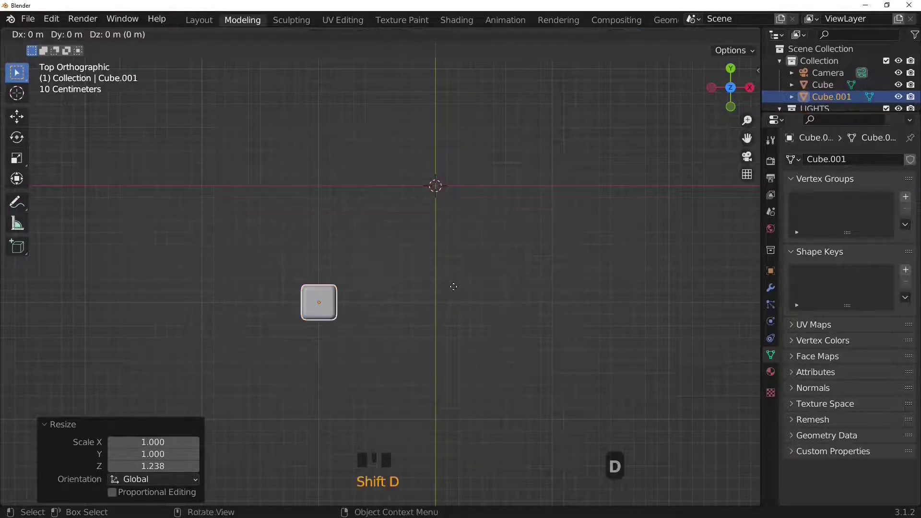
pyautogui.press('Return')
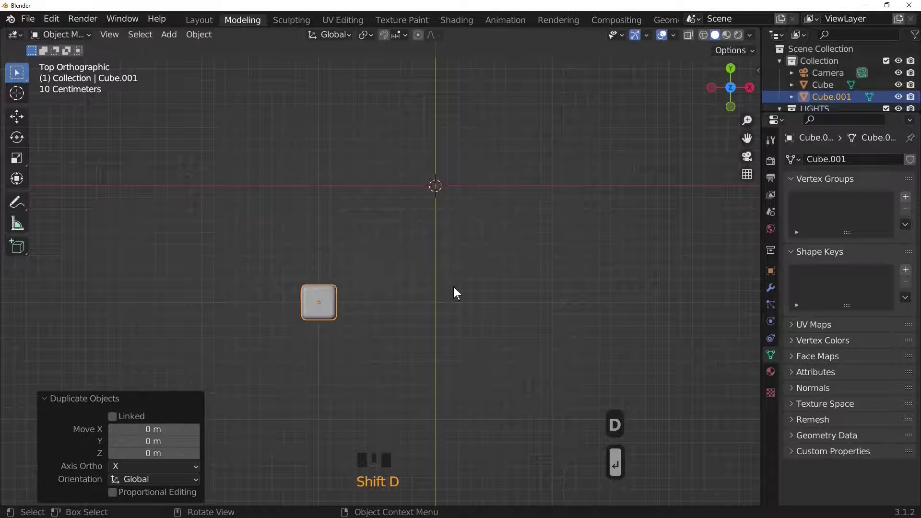
pyautogui.press('r')
pyautogui.press('x')
pyautogui.press('9')
pyautogui.press('0')
pyautogui.press('Return')
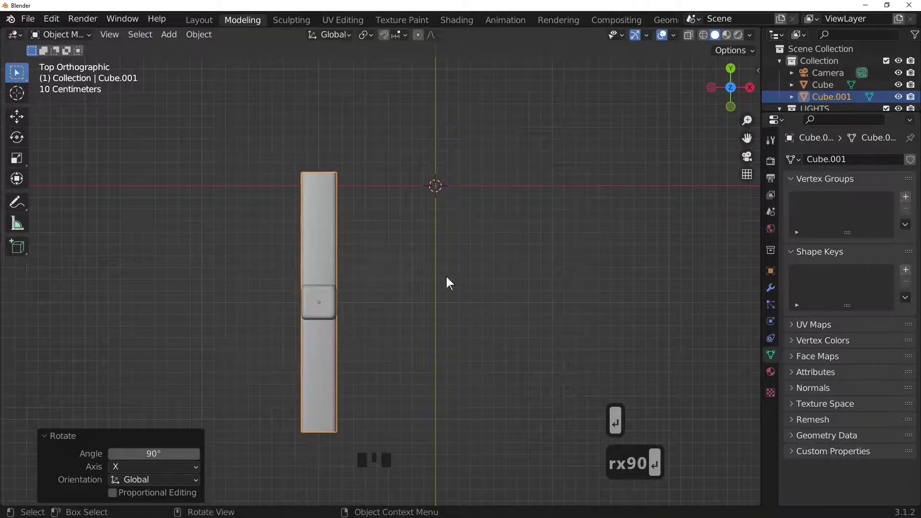
# In top view, move the rotated copy about 1.06 m along Y so its end meets the upright post
pyautogui.moveTo(557, 375); pyautogui.dragTo(658, 386, button='middle')
pyautogui.press('KP_7')
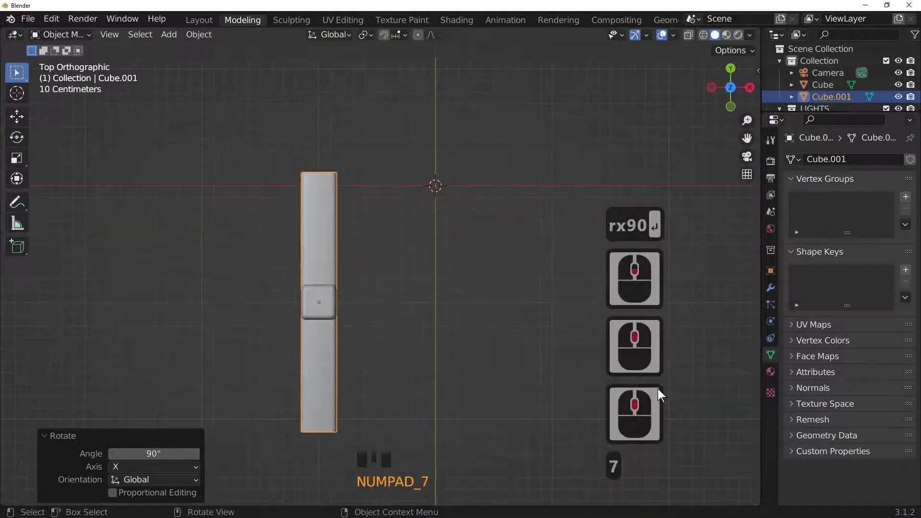
pyautogui.scroll(-2, 615, 364)
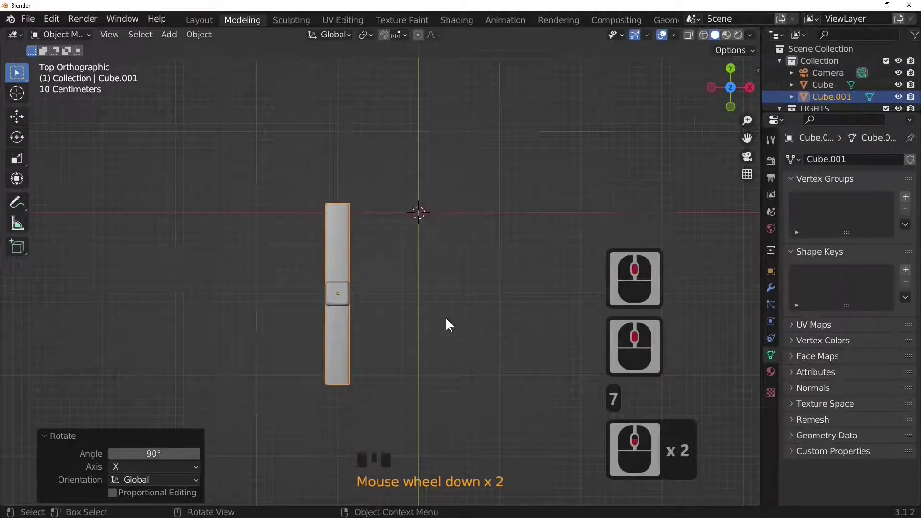
pyautogui.press('g')
pyautogui.press('z')
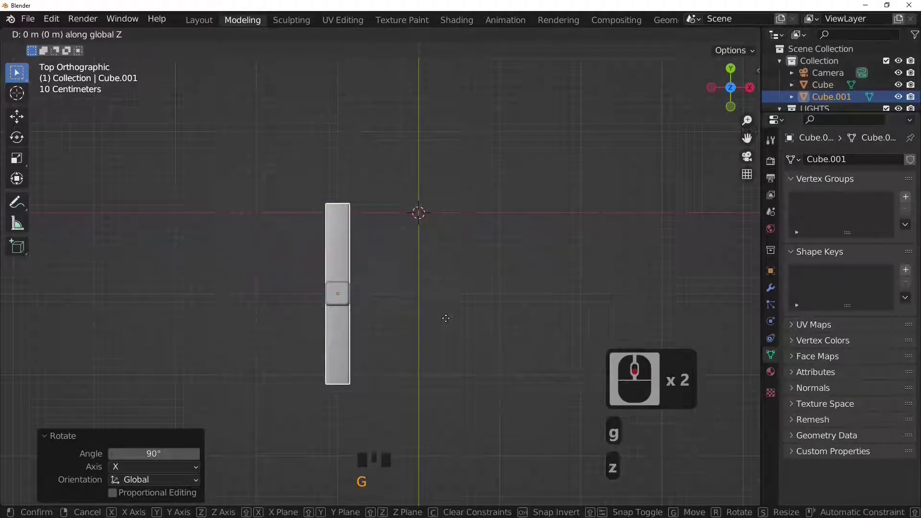
pyautogui.press('g')
pyautogui.press('y')
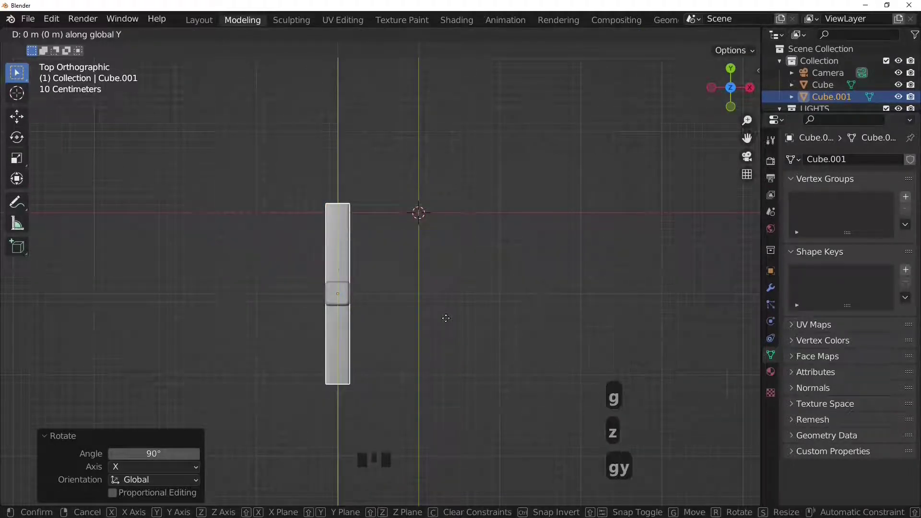
pyautogui.click(472, 233)
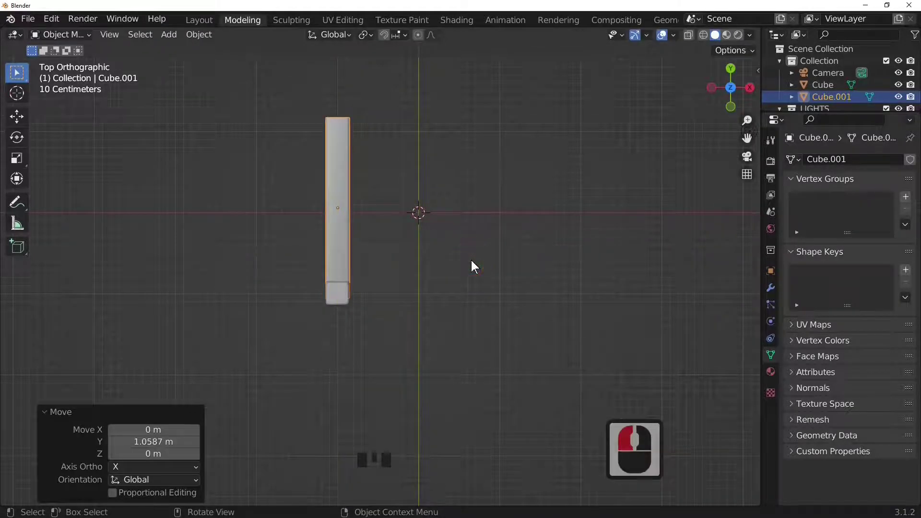
# Slim and shorten the horizontal rail by scaling it 0.5 along X and about 0.715 along Y
pyautogui.press('s')
pyautogui.write('x')
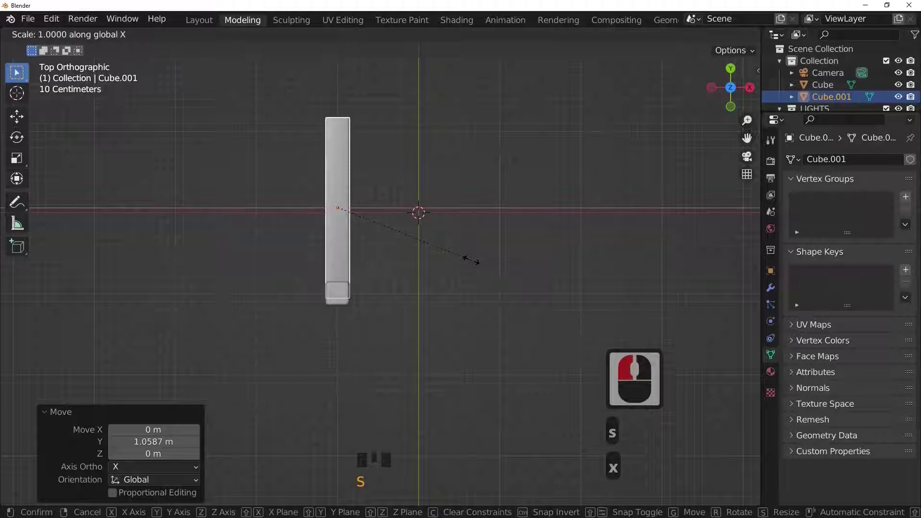
pyautogui.write('.5')
pyautogui.press('Return')
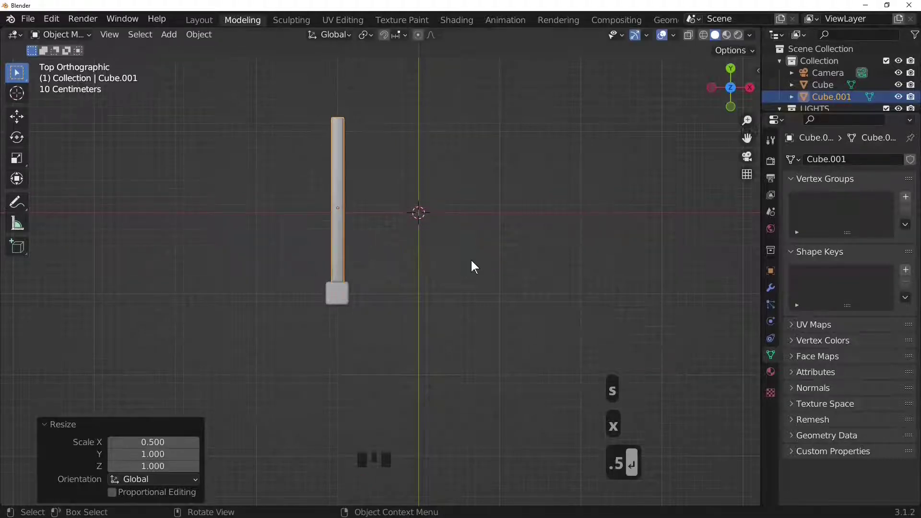
pyautogui.press('s')
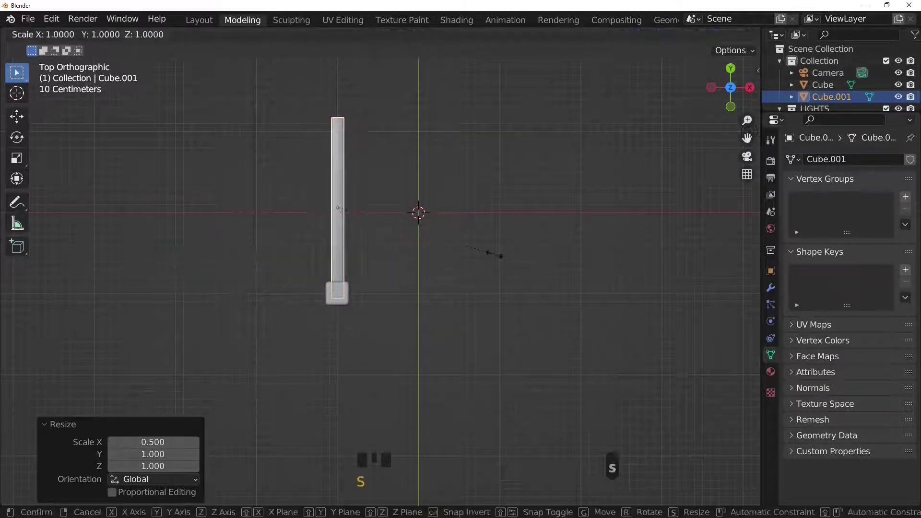
pyautogui.press('y')
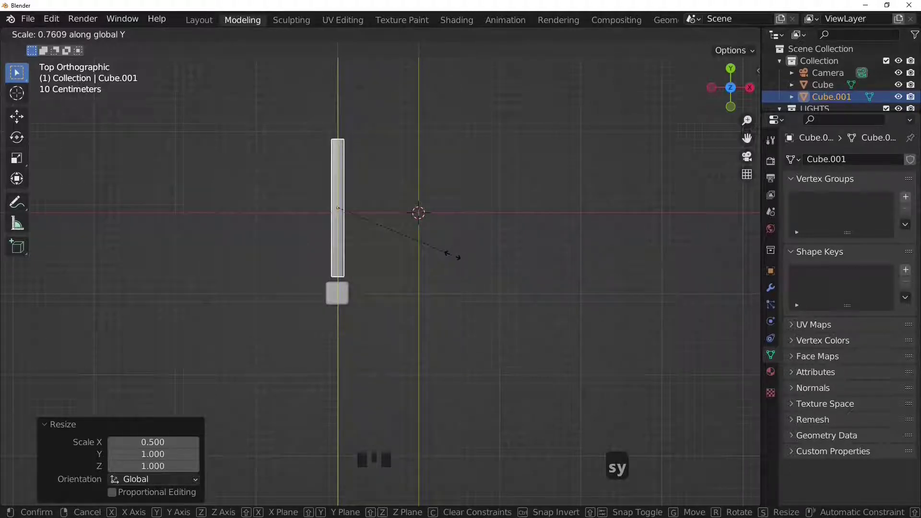
pyautogui.click(445, 255)
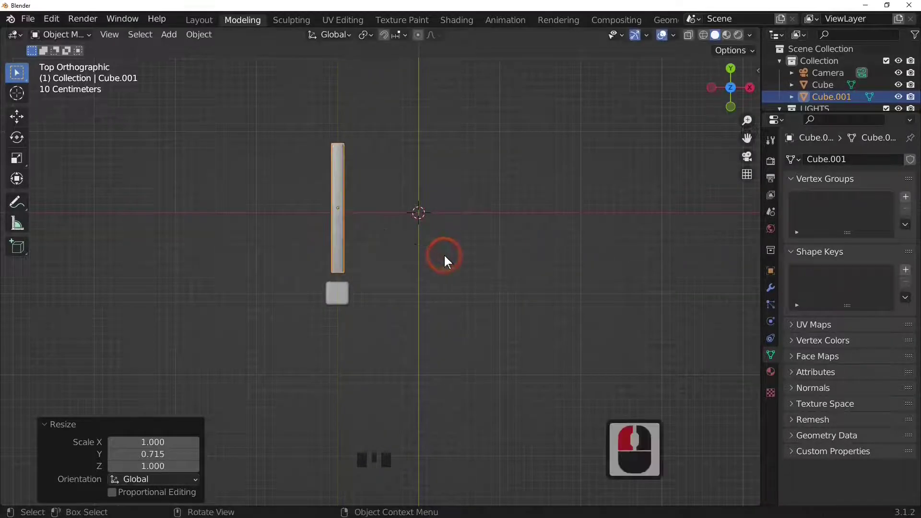
# Move the rail about -0.047 m along Y toward the post and scale it uniformly by about 1.10
pyautogui.press('g')
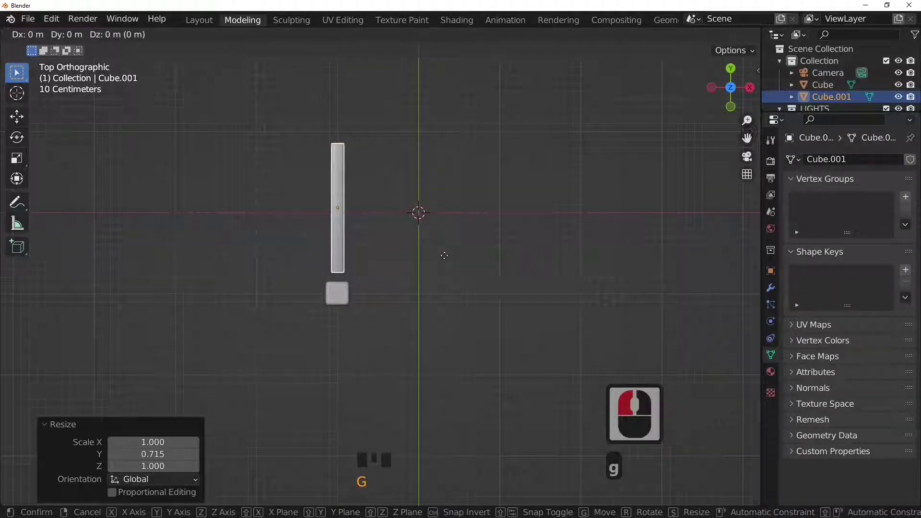
pyautogui.press('y')
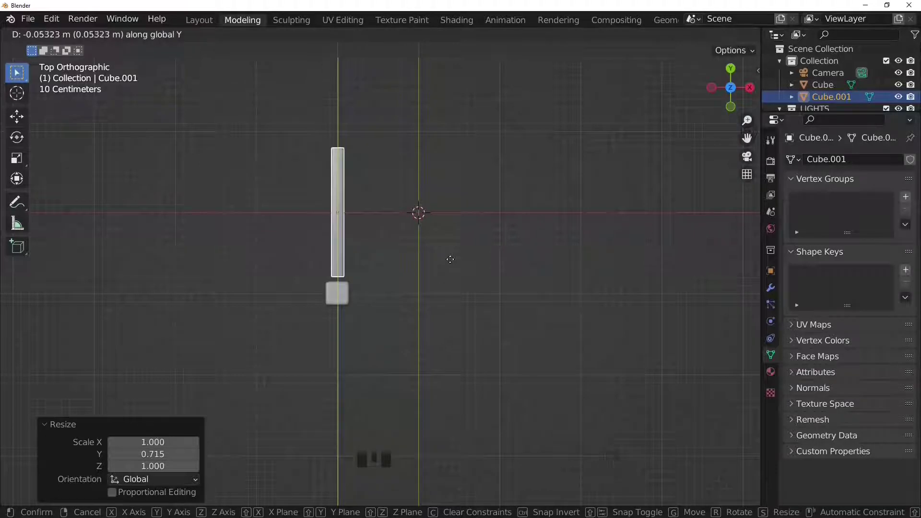
pyautogui.click(450, 259)
pyautogui.press('s')
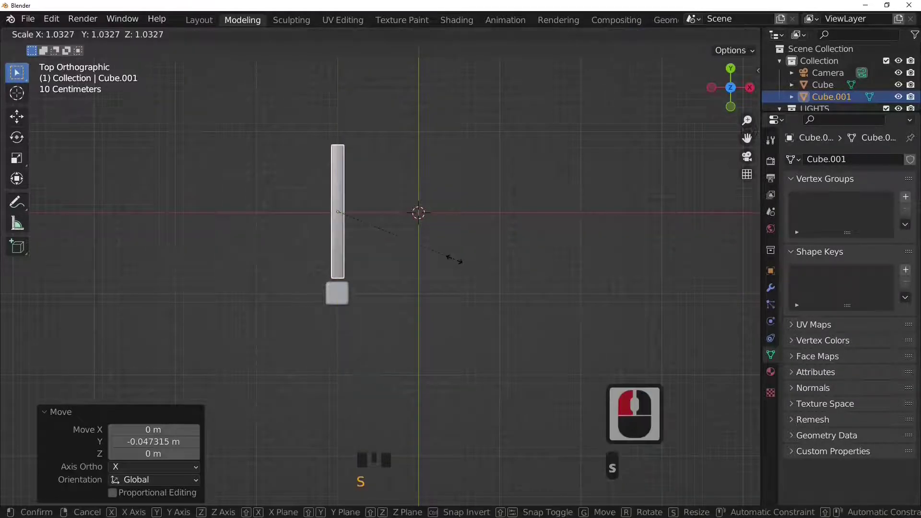
pyautogui.click(465, 258)
pyautogui.moveTo(465, 258); pyautogui.dragTo(366, 187, button='middle')
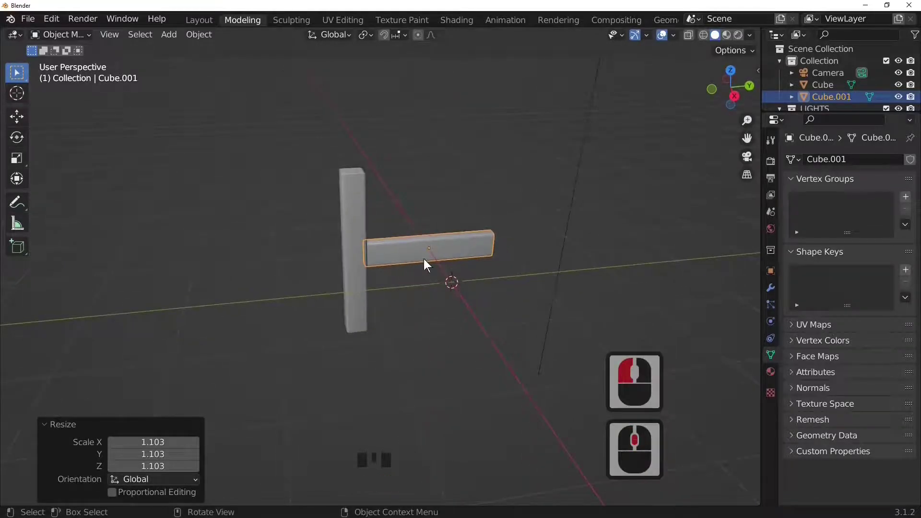
# Thin the horizontal rail by scaling it 0.75 along X and 0.5 along Z
pyautogui.moveTo(424, 258); pyautogui.dragTo(537, 339, button='middle')
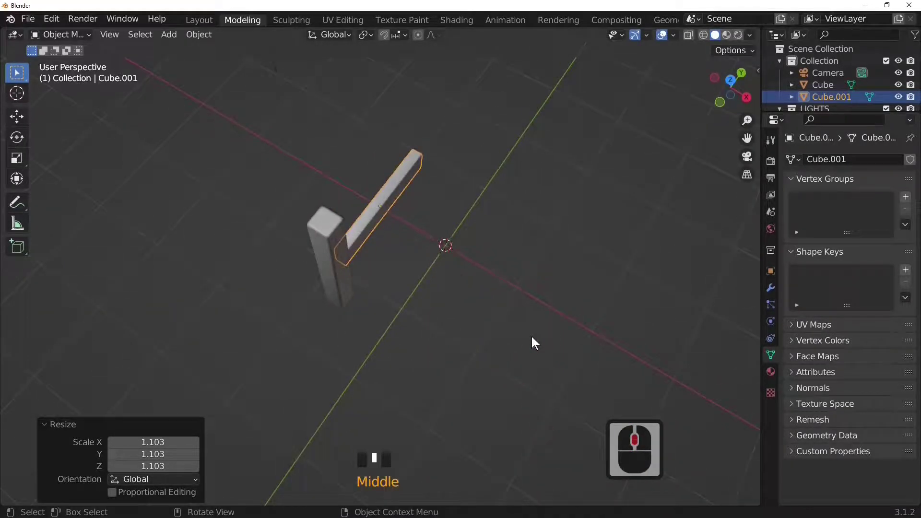
pyautogui.press('s')
pyautogui.write('x')
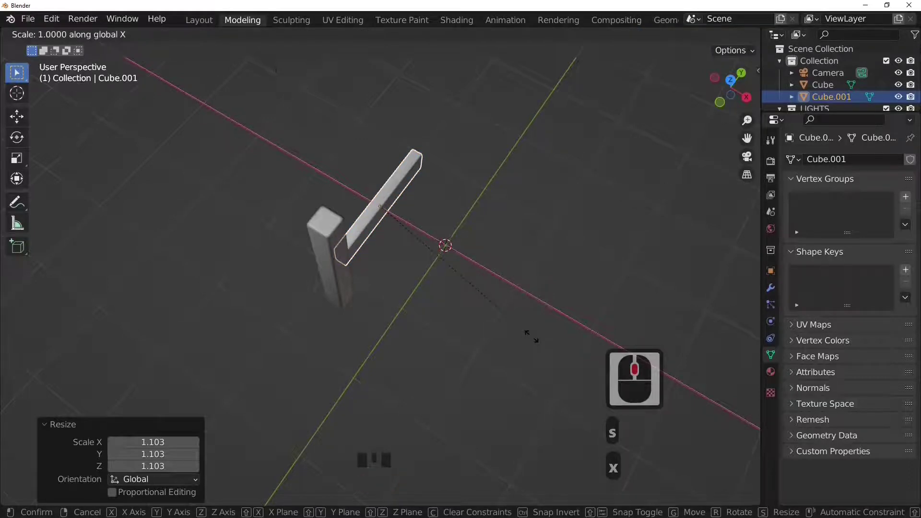
pyautogui.write('.75')
pyautogui.press('Return')
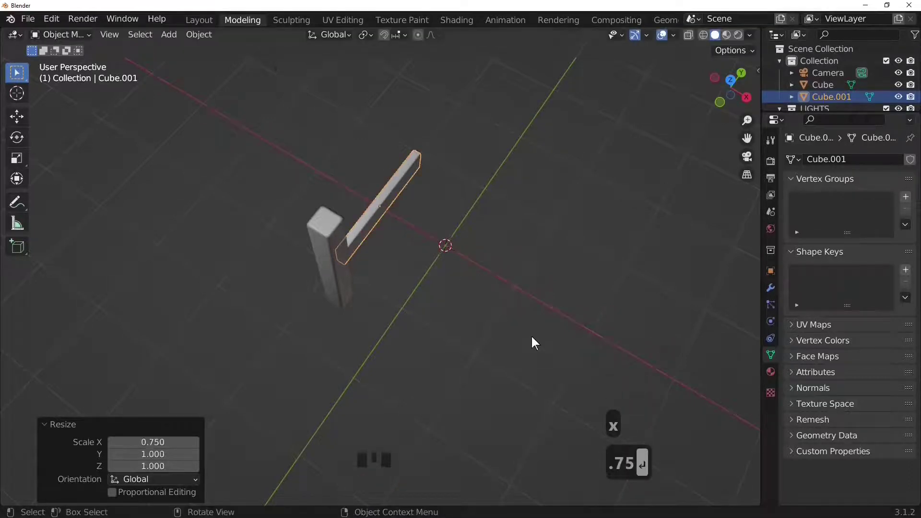
pyautogui.moveTo(532, 337); pyautogui.dragTo(354, 267, button='middle')
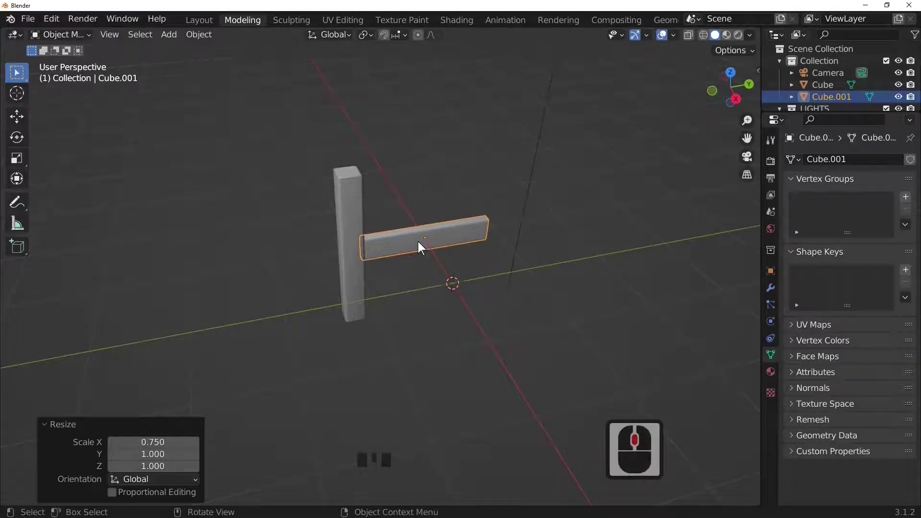
pyautogui.press('s')
pyautogui.write('z')
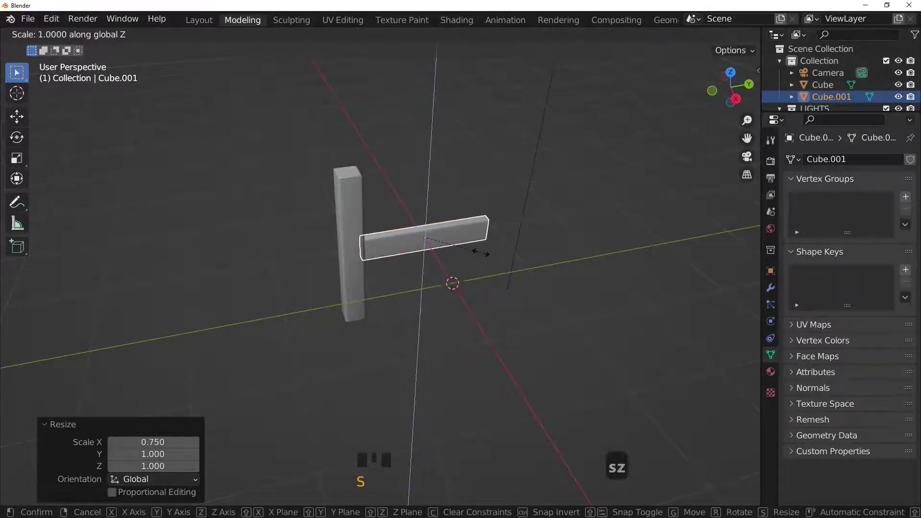
pyautogui.write('.5')
pyautogui.press('Return')
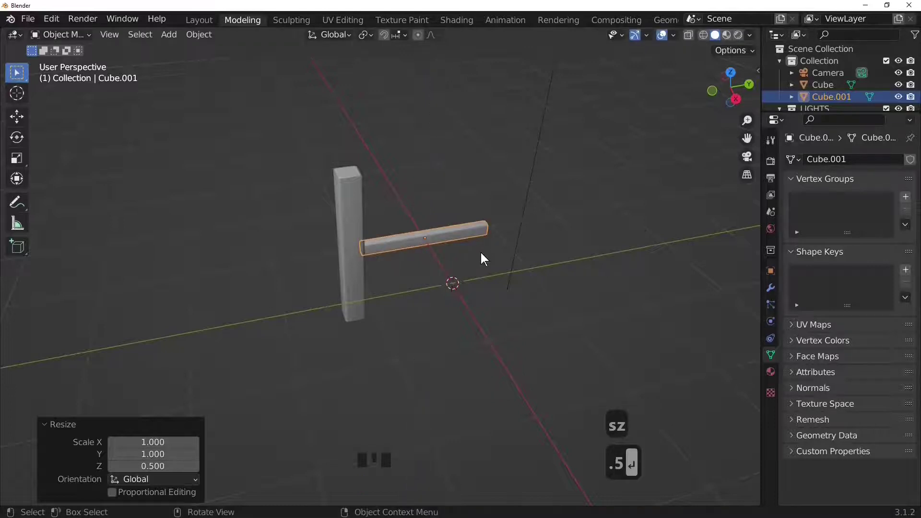
# Lower the thin rail about 0.434 m along Z on the post
pyautogui.moveTo(481, 253); pyautogui.dragTo(447, 180, button='middle')
pyautogui.middleClick(481, 248)
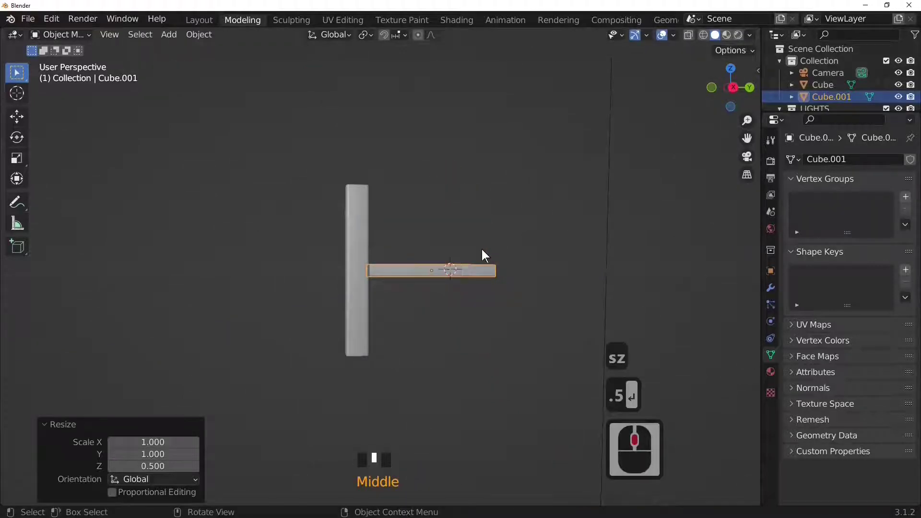
pyautogui.press('g')
pyautogui.press('z')
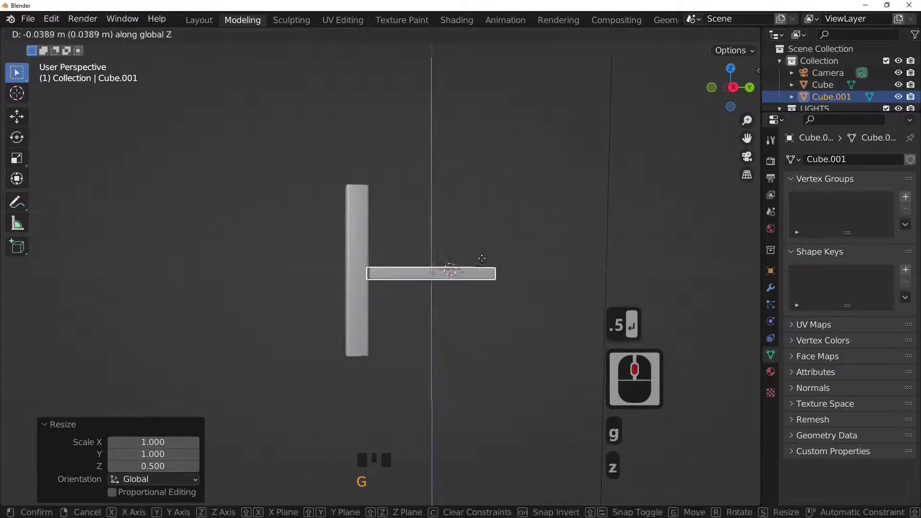
pyautogui.click(450, 269)
# Duplicate the thin rail in place and raise the copy about 1.127 m along Z
pyautogui.moveTo(451, 269); pyautogui.dragTo(335, 262, button='middle')
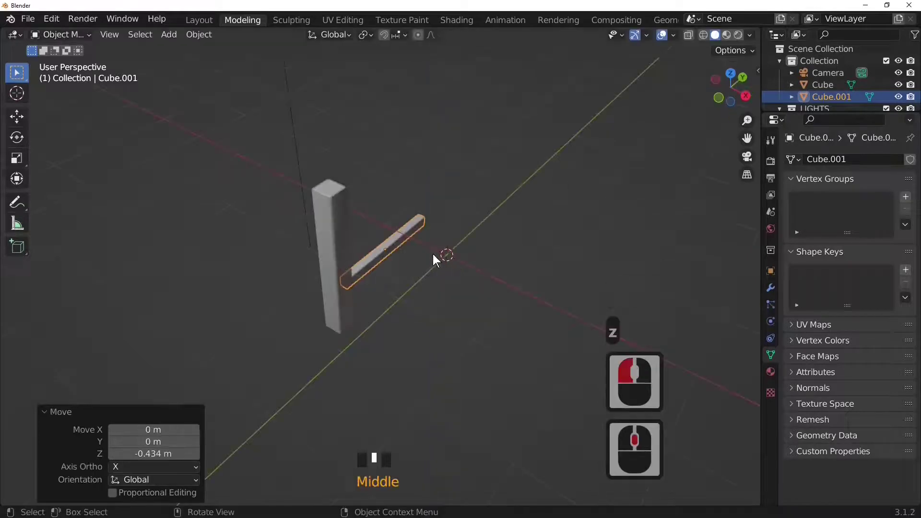
pyautogui.hotkey('shift', 'd')
pyautogui.click(410, 242)
pyautogui.press('g')
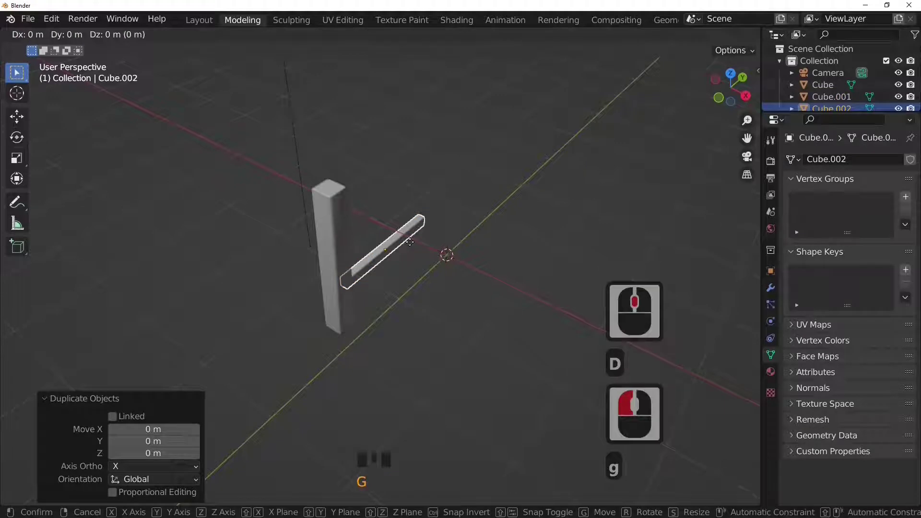
pyautogui.press('z')
pyautogui.click(431, 175)
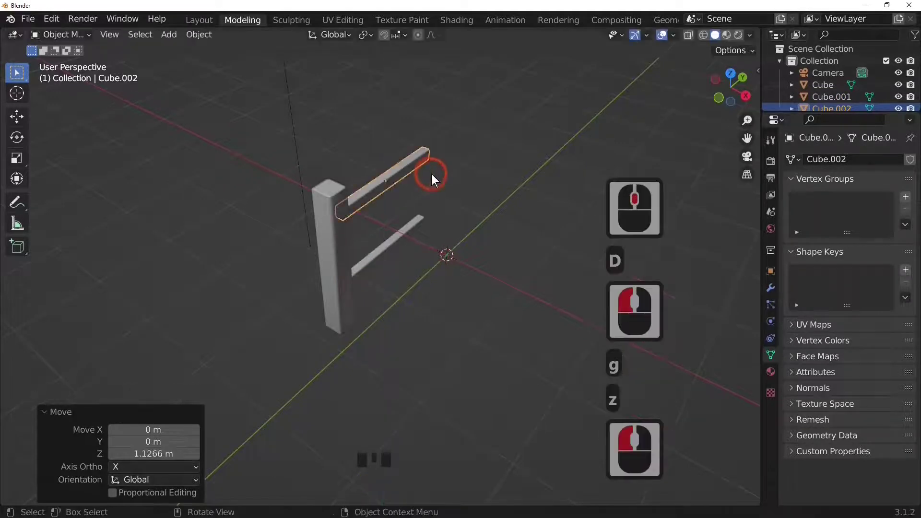
# Make the upper rail taller by scaling it 2 along Z
pyautogui.press('s')
pyautogui.press('z')
pyautogui.press('2')
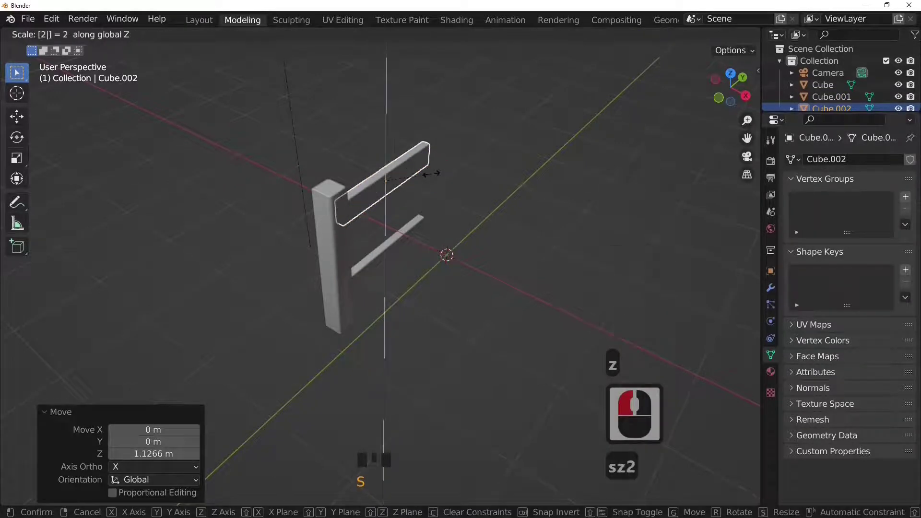
pyautogui.press('Return')
# In right view, raise the upper rail about 0.24 m along Z and lengthen it by scaling about 1.056 along Y
pyautogui.moveTo(413, 213); pyautogui.dragTo(380, 163, button='middle')
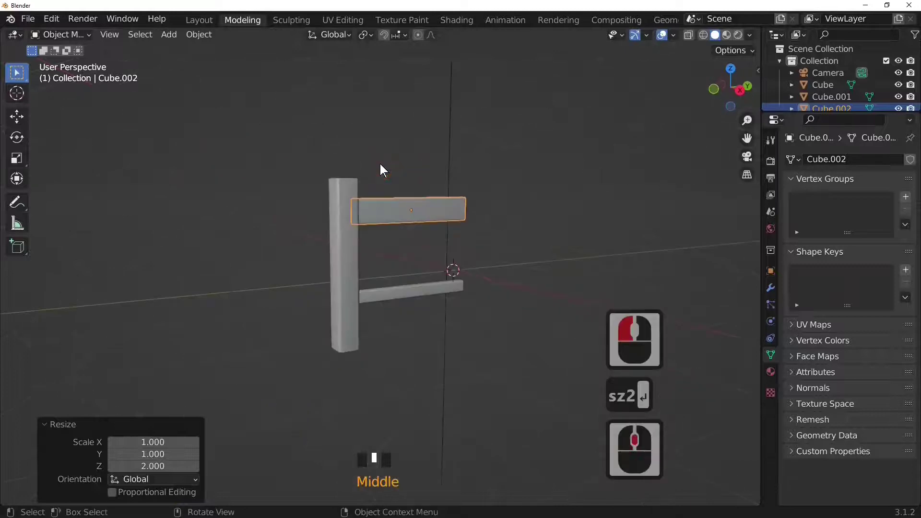
pyautogui.press('KP_1')
pyautogui.press('KP_3')
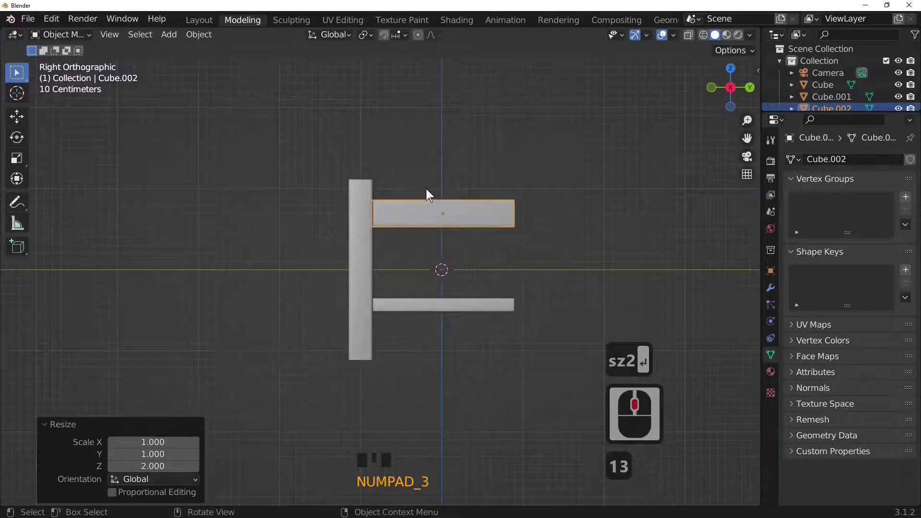
pyautogui.scroll(4, 427, 190)
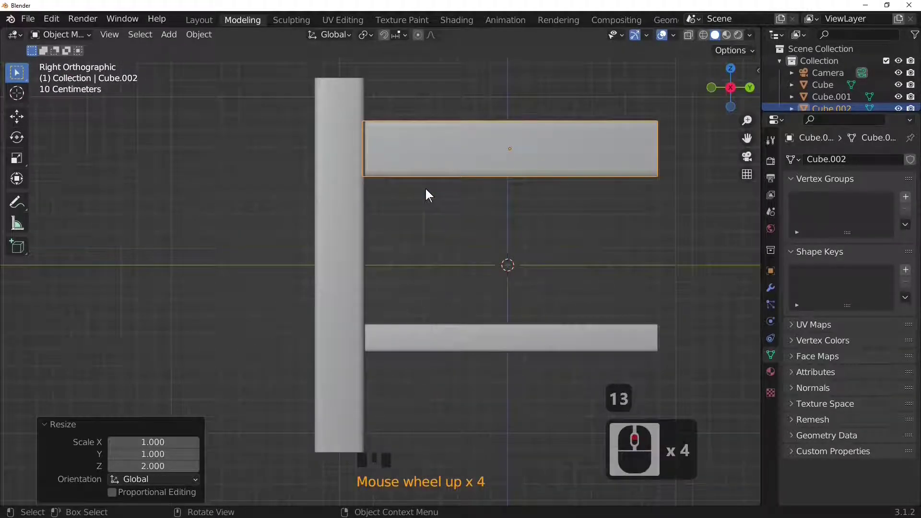
pyautogui.press('g')
pyautogui.press('z')
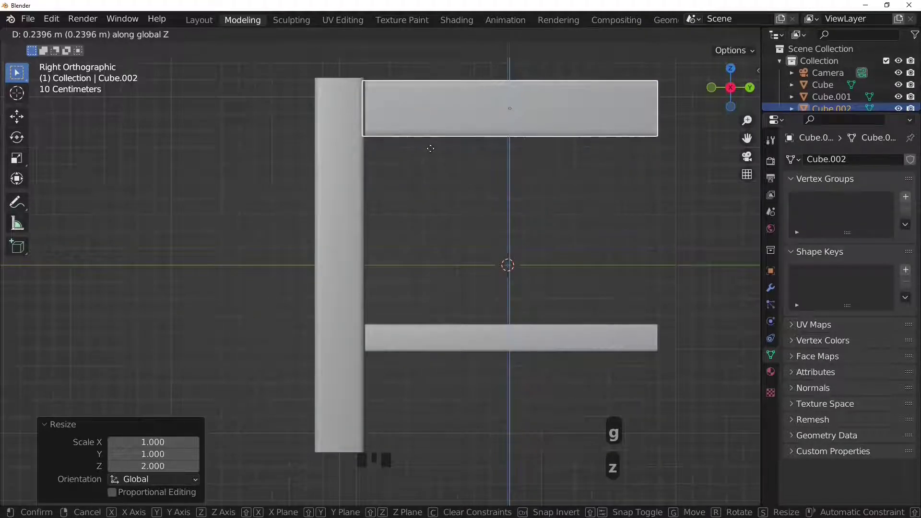
pyautogui.click(431, 149)
pyautogui.press('s')
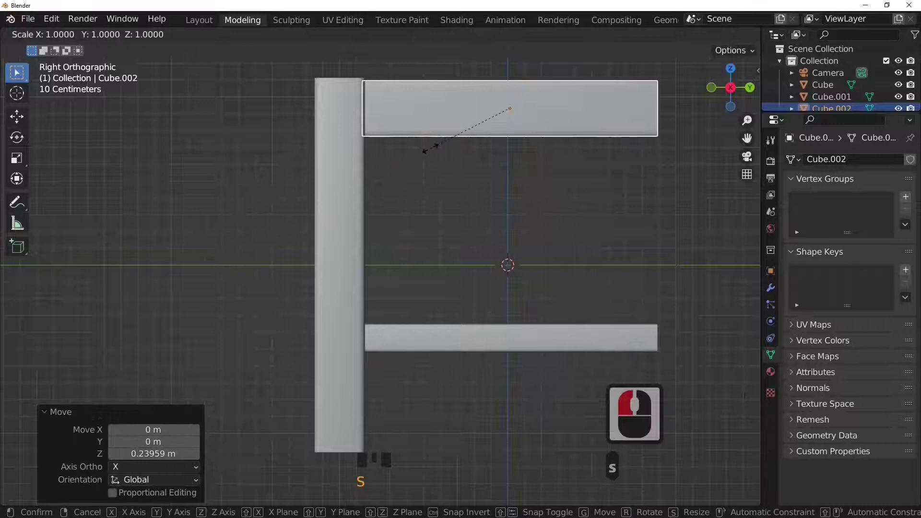
pyautogui.press('y')
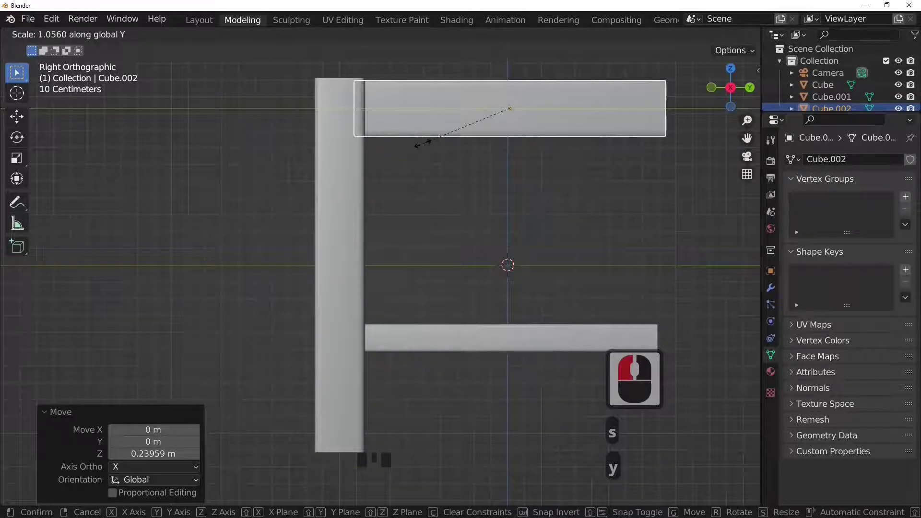
pyautogui.click(422, 143)
# Select the post and both rails and join them into one object
pyautogui.moveTo(373, 225); pyautogui.dragTo(385, 296, button='middle')
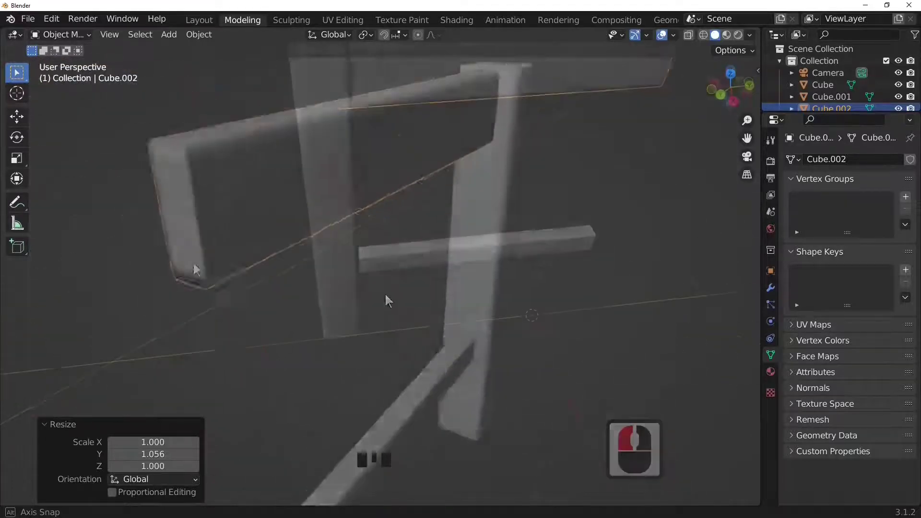
pyautogui.scroll(-4, 391, 296)
pyautogui.click(365, 264)
pyautogui.keyDown('shift'); pyautogui.click(370, 213); pyautogui.keyUp('shift')
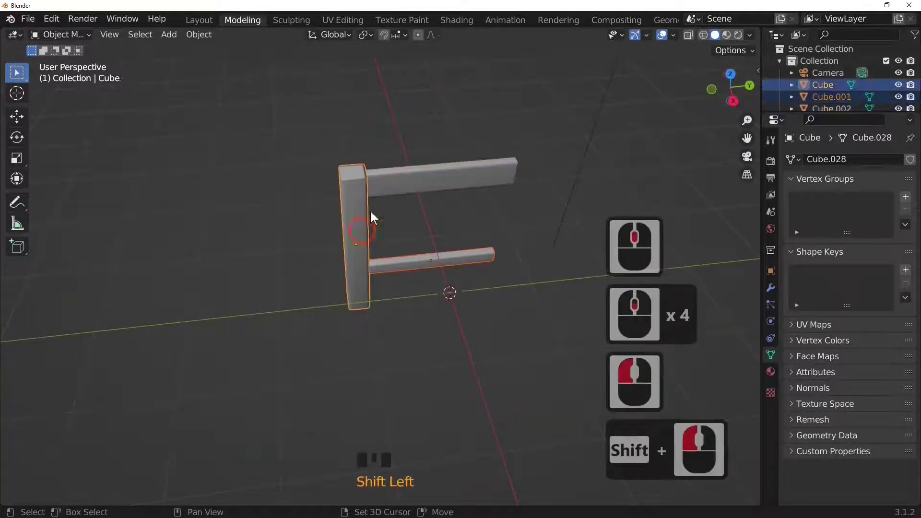
pyautogui.keyDown('shift'); pyautogui.click(384, 191); pyautogui.keyUp('shift')
pyautogui.moveTo(385, 191); pyautogui.dragTo(462, 298, button='middle')
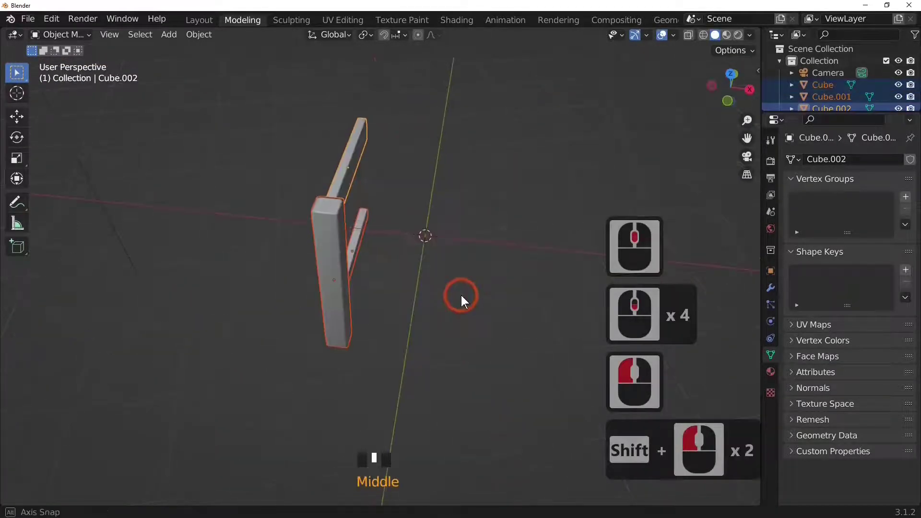
pyautogui.rightClick(335, 281)
pyautogui.rightClick(272, 310)
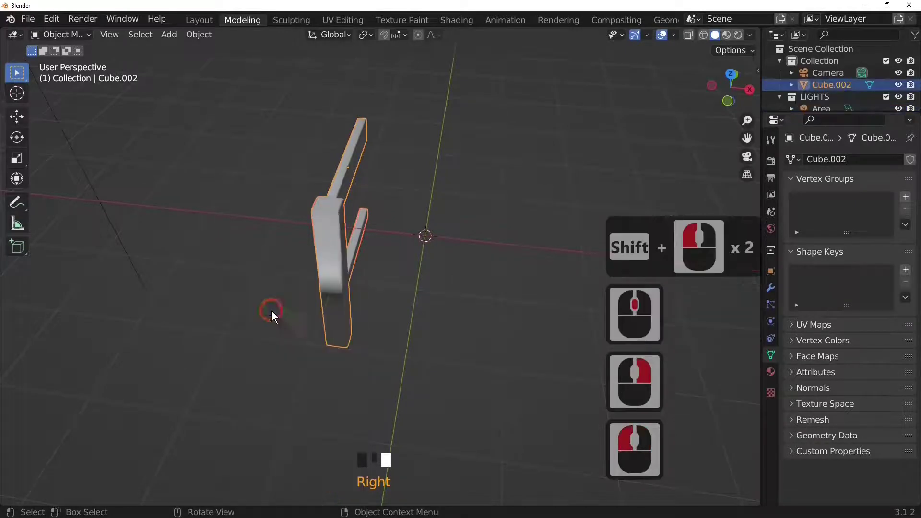
# Add a loop cut around the post in Edit Mode and slide it close to the bottom end, at a factor of about 0.967
pyautogui.moveTo(436, 258); pyautogui.dragTo(532, 200, button='middle')
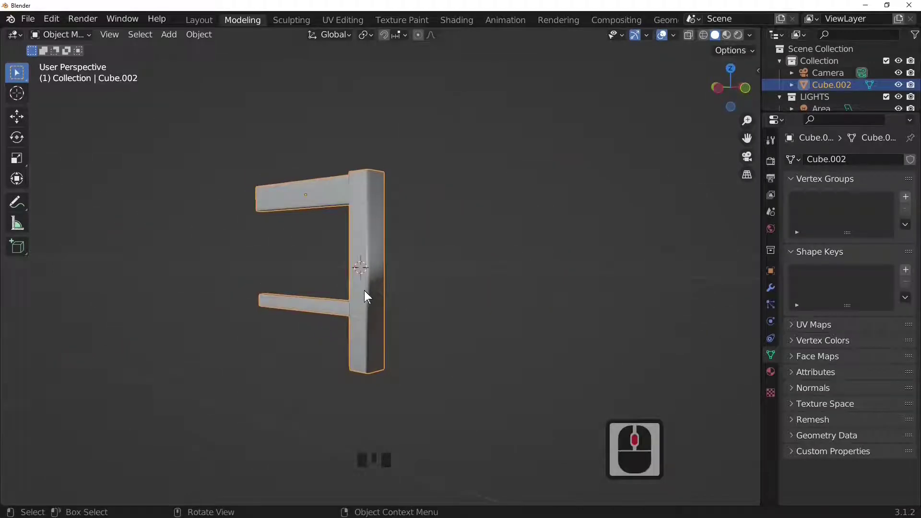
pyautogui.moveTo(370, 284); pyautogui.dragTo(390, 326, button='middle')
pyautogui.press('Tab')
pyautogui.click(373, 272)
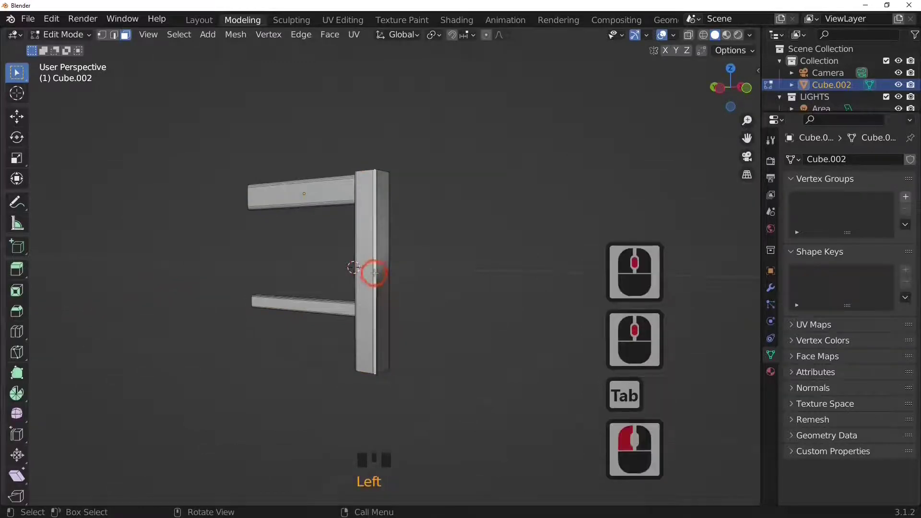
pyautogui.hotkey('ctrl', 'r')
pyautogui.click(373, 288)
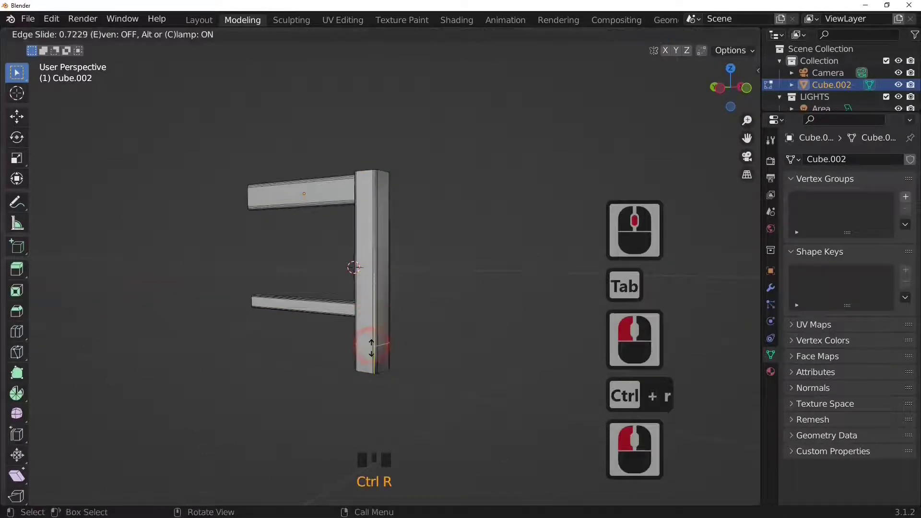
pyautogui.click(376, 323)
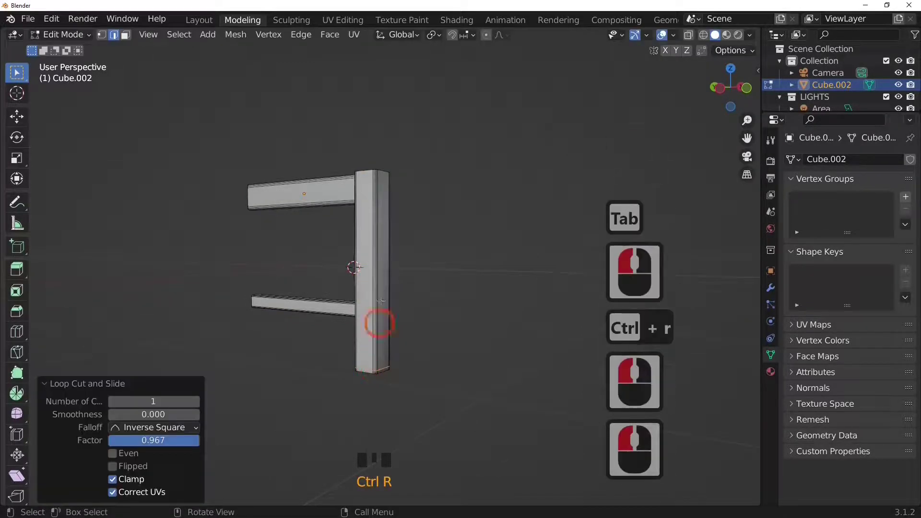
# Add a second loop cut close to the post's top end and return to Object Mode
pyautogui.click(376, 271)
pyautogui.hotkey('ctrl', 'r')
pyautogui.click(376, 272)
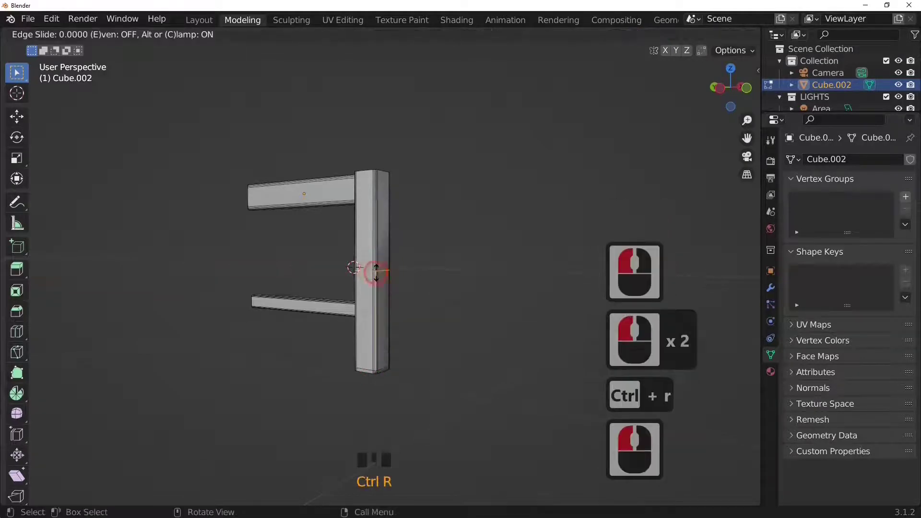
pyautogui.click(378, 173)
pyautogui.click(456, 232)
pyautogui.press('Tab')
# Switch the viewport to rendered shading and examine the joined post and rails from several sides
pyautogui.moveTo(456, 232); pyautogui.dragTo(484, 319, button='middle')
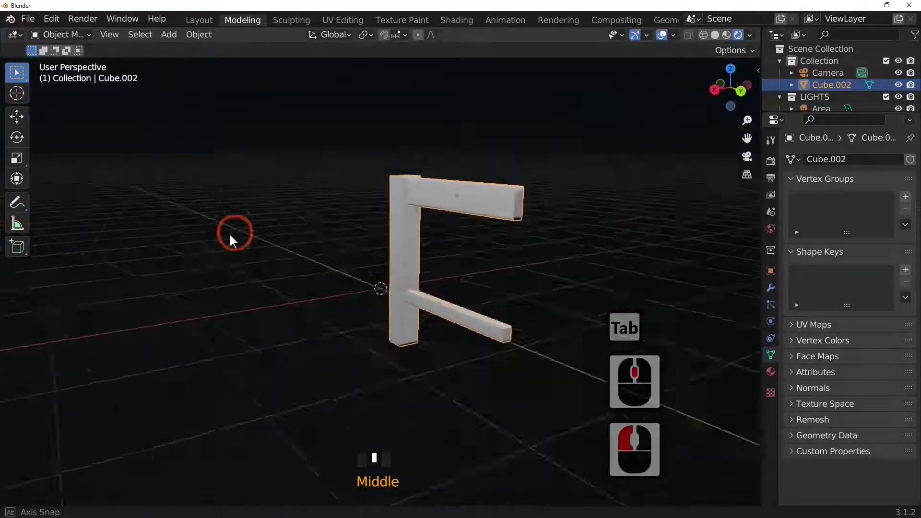
pyautogui.moveTo(229, 234)
pyautogui.mouseDown(button='middle')
pyautogui.moveTo(201, 246)
pyautogui.moveTo(384, 284)
pyautogui.moveTo(298, 261)
pyautogui.moveTo(237, 268)
pyautogui.moveTo(159, 245)
pyautogui.moveTo(76, 244)
pyautogui.moveTo(178, 318)
pyautogui.mouseUp(button='middle')
pyautogui.scroll(2, 384, 281)
pyautogui.moveTo(449, 311); pyautogui.dragTo(304, 249, button='middle')
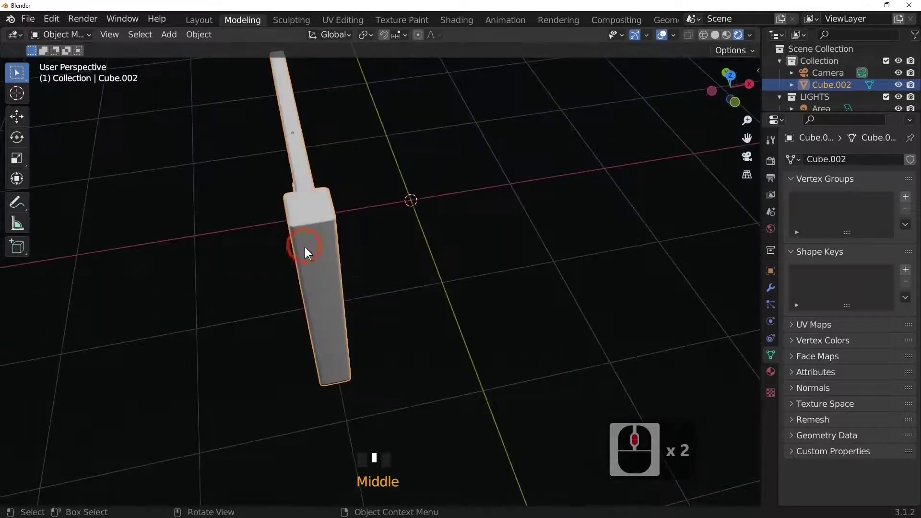
# In top view, set the joined object's origin to the 3D cursor
pyautogui.click(325, 252)
pyautogui.press('KP_7')
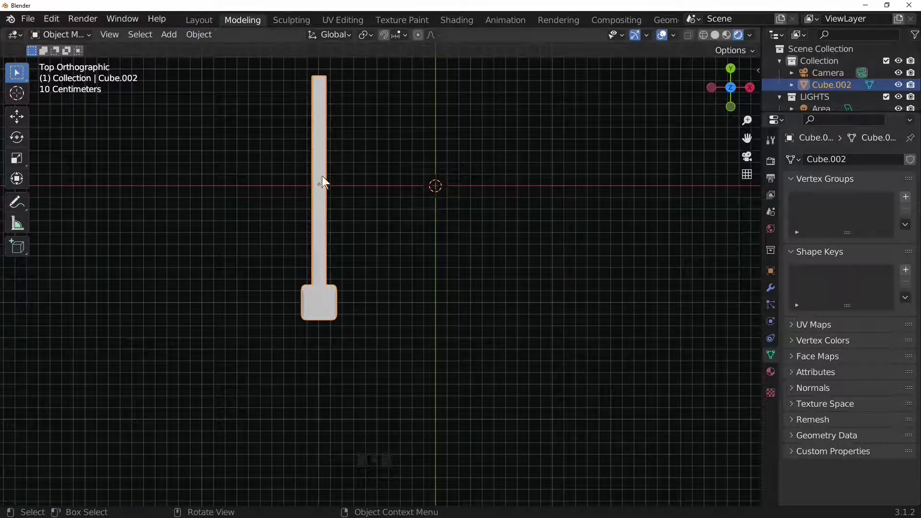
pyautogui.click(199, 37)
pyautogui.moveTo(250, 57)
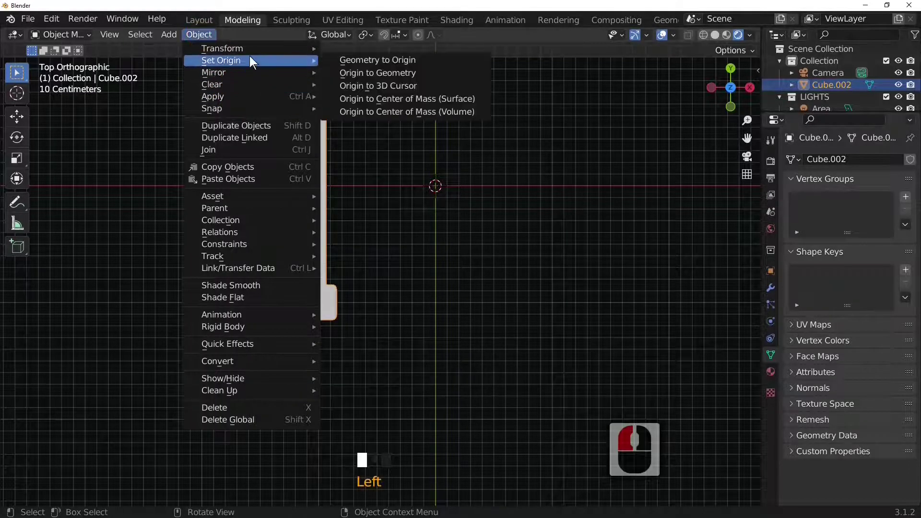
pyautogui.click(421, 85)
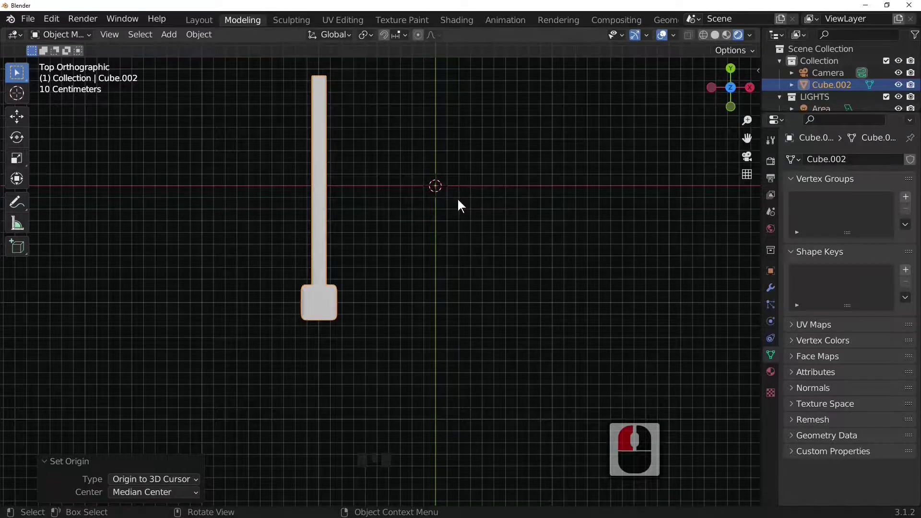
# Duplicate the joined post and rails in place and rotate the copy 90° about the Z axis
pyautogui.moveTo(457, 203); pyautogui.dragTo(478, 150, button='middle')
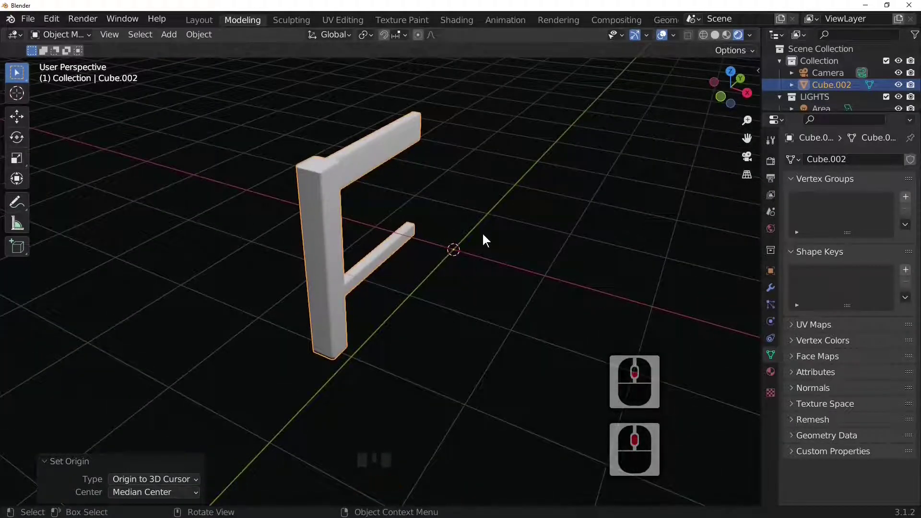
pyautogui.hotkey('shift', 'd')
pyautogui.click(569, 221)
pyautogui.press('r')
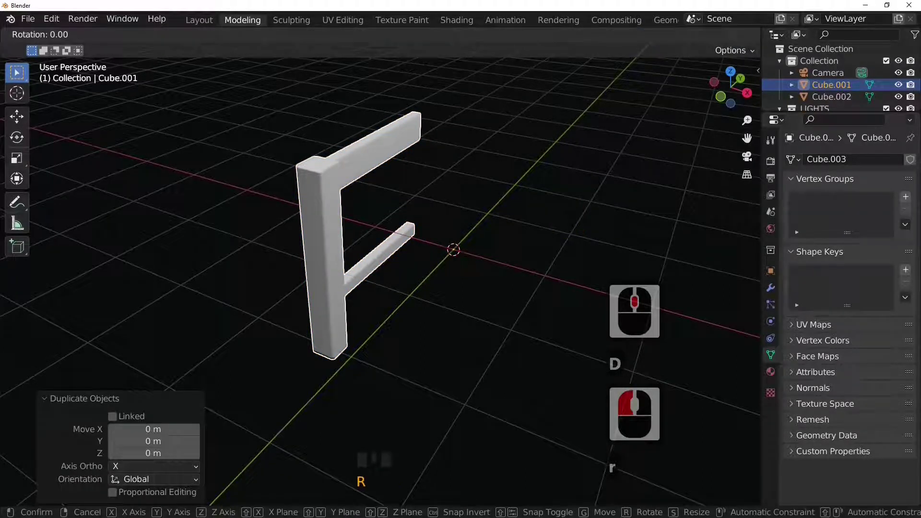
pyautogui.press('z')
pyautogui.press('9')
pyautogui.press('0')
pyautogui.press('Return')
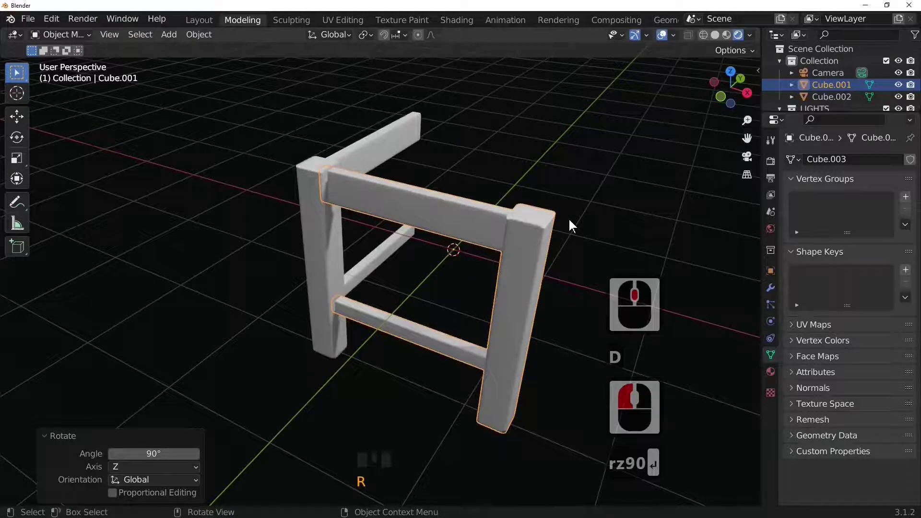
# Duplicate the rotated post-and-rail section in place and rotate the copy 90° about the Z axis to form the third side
pyautogui.hotkey('shift', 'd')
pyautogui.press('r')
pyautogui.press('z')
pyautogui.press('9')
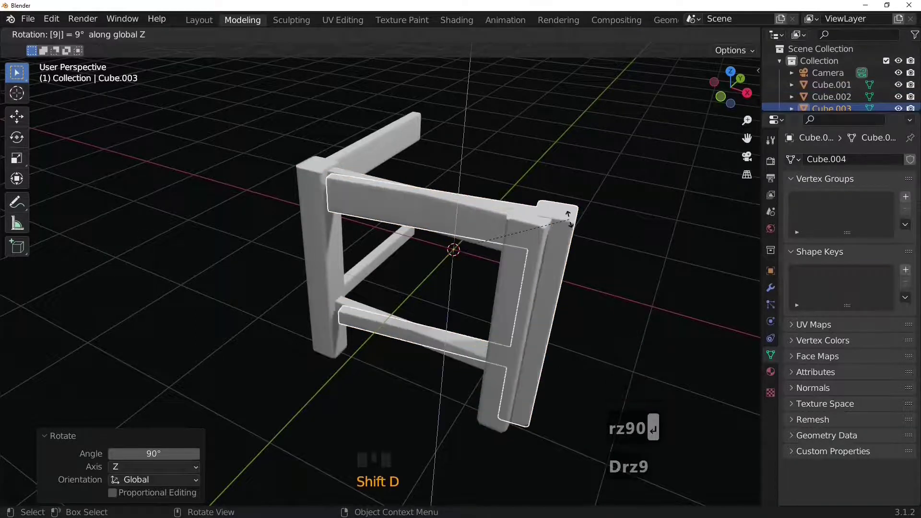
pyautogui.press('0')
pyautogui.press('Return')
# Duplicate the third side in place and rotate the copy 90° about the Z axis to close the four-sided frame
pyautogui.hotkey('shift', 'd')
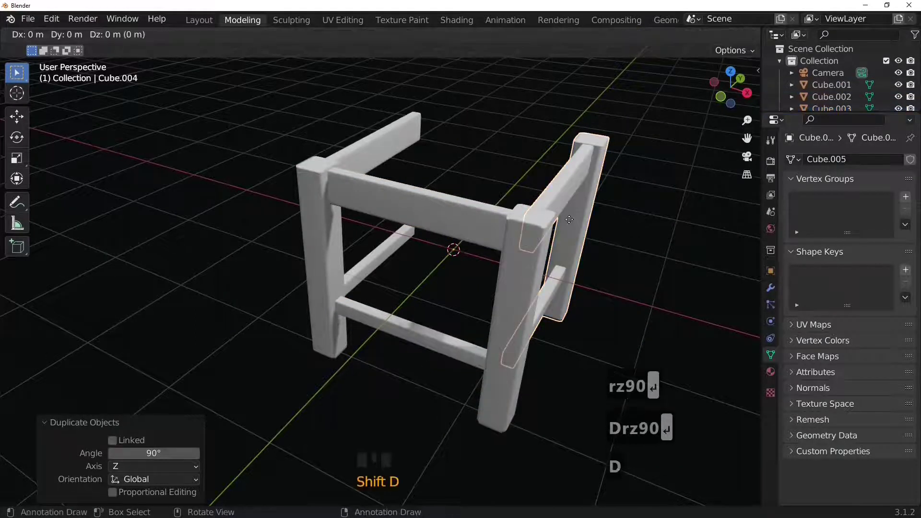
pyautogui.press('r')
pyautogui.press('z')
pyautogui.press('9')
pyautogui.press('0')
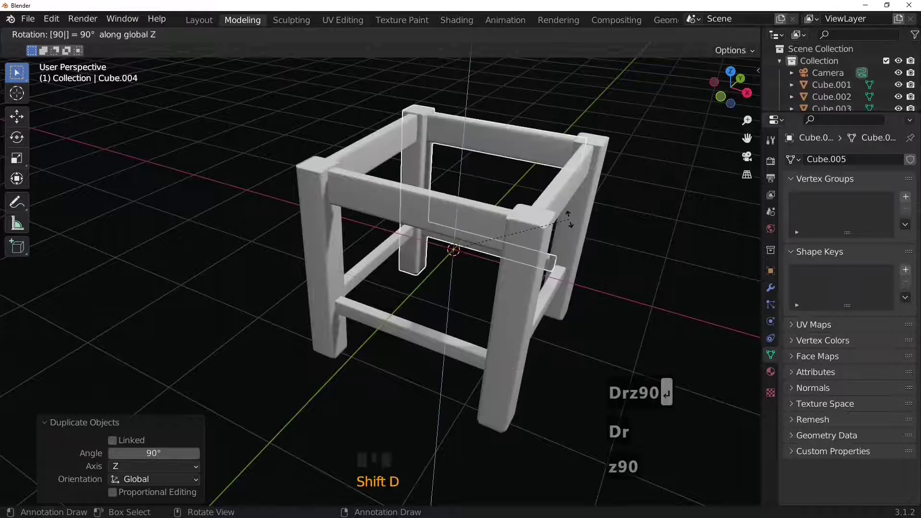
pyautogui.press('Return')
# Select all four post-and-rail sections and join them into a single object
pyautogui.moveTo(474, 317); pyautogui.dragTo(381, 334, button='middle')
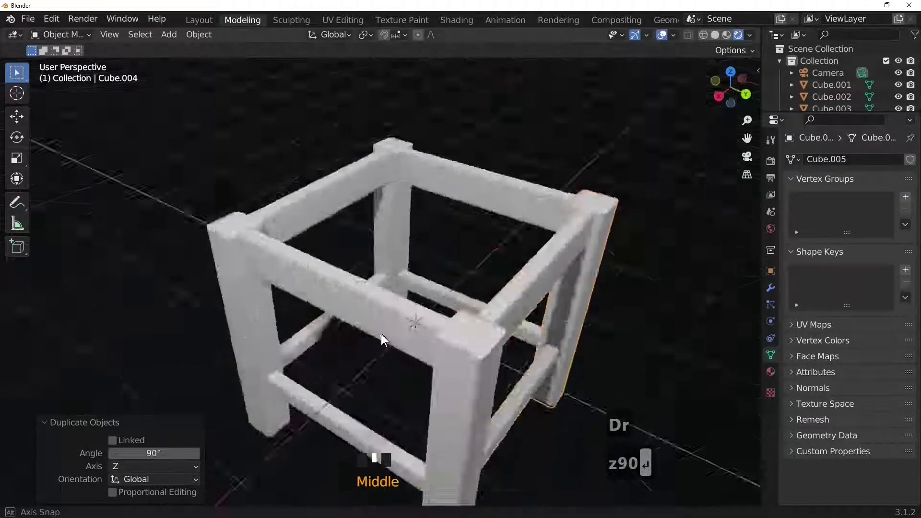
pyautogui.scroll(-4, 428, 317)
pyautogui.press('KP_3')
pyautogui.moveTo(439, 309); pyautogui.dragTo(413, 307, button='middle')
pyautogui.click(480, 274)
pyautogui.scroll(2, 389, 312)
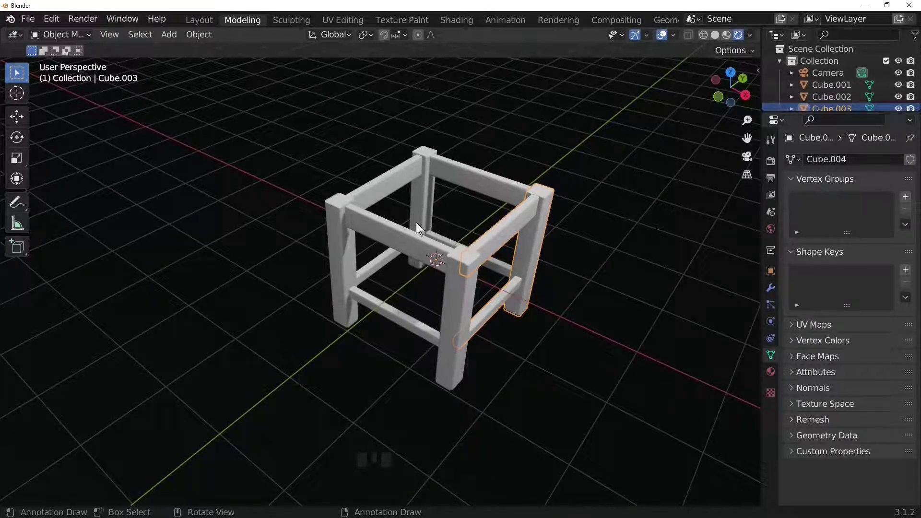
pyautogui.click(395, 229)
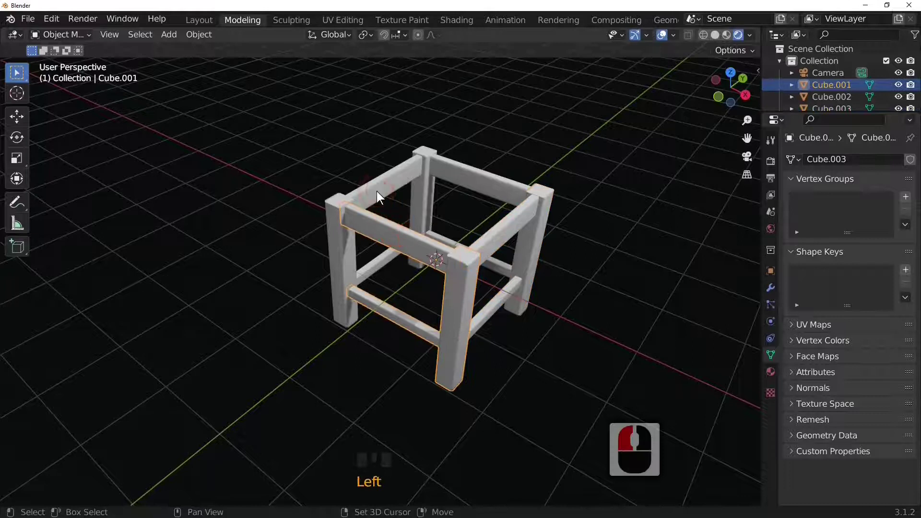
pyautogui.keyDown('shift'); pyautogui.click(476, 161); pyautogui.keyUp('shift')
pyautogui.keyDown('shift'); pyautogui.click(529, 235); pyautogui.keyUp('shift')
pyautogui.keyDown('shift'); pyautogui.click(518, 226); pyautogui.keyUp('shift')
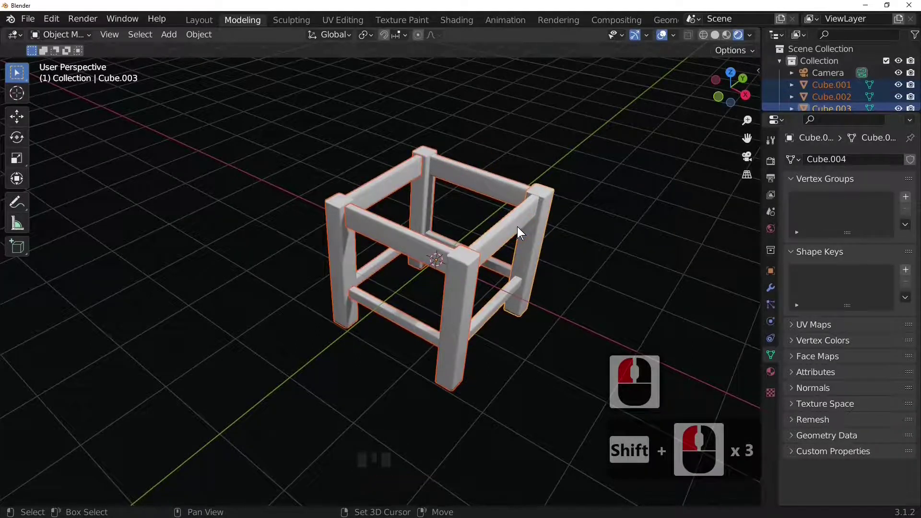
pyautogui.rightClick(517, 226)
pyautogui.click(502, 227)
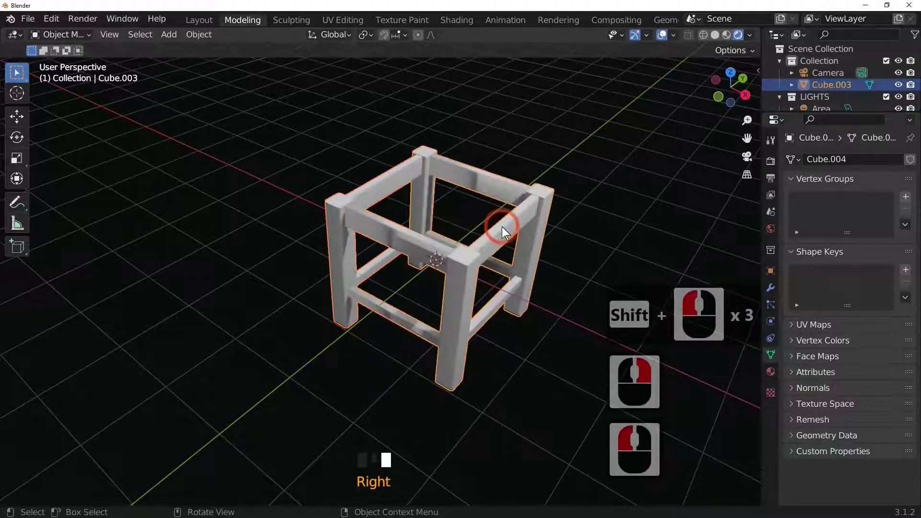
# In Edit Mode, select the whole lower rail on the -Y side and move it about 0.87 m along Y into the frame
pyautogui.press('Tab')
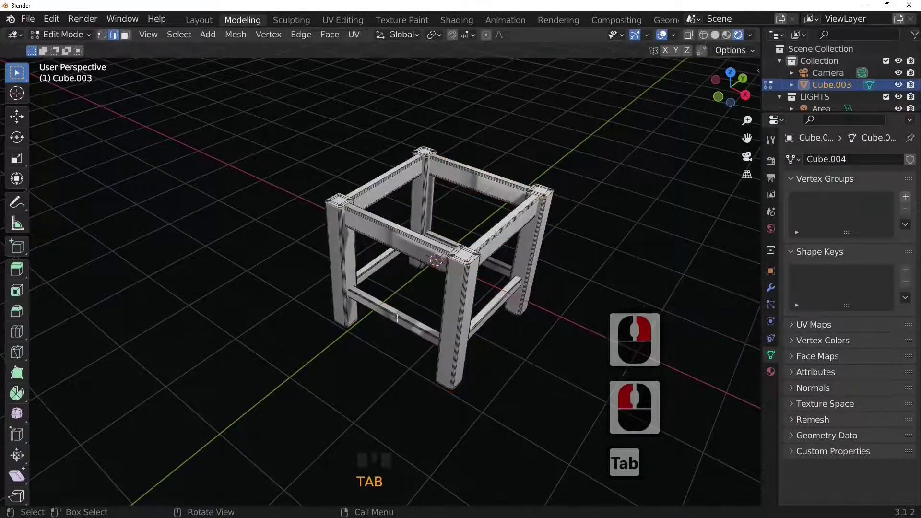
pyautogui.click(397, 318)
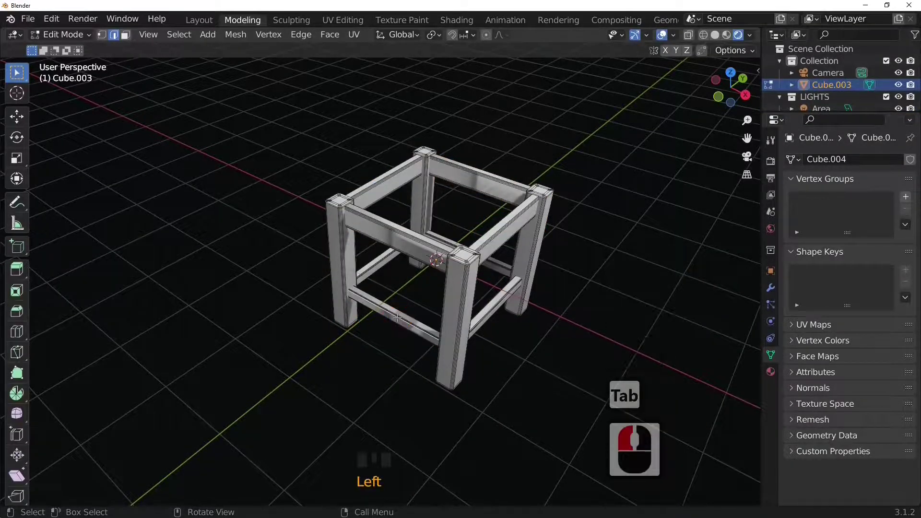
pyautogui.click(398, 321)
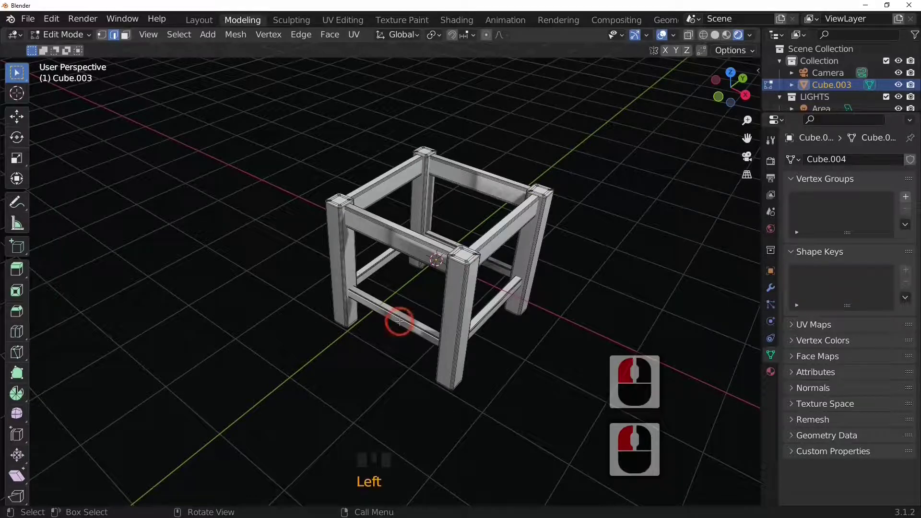
pyautogui.press('l')
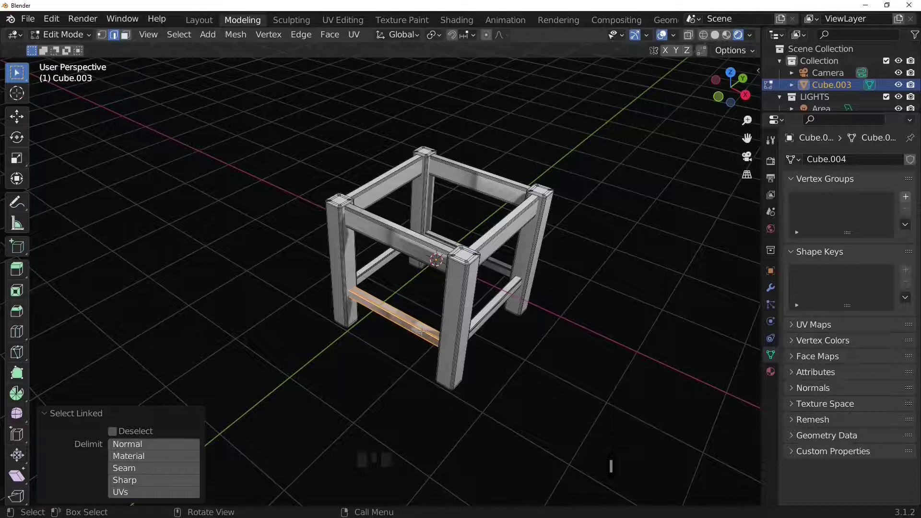
pyautogui.press('g')
pyautogui.press('y')
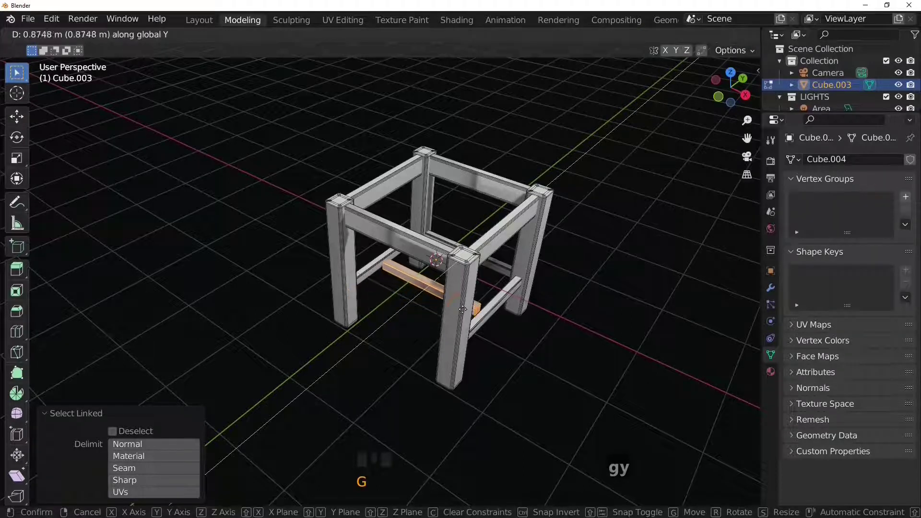
pyautogui.click(463, 310)
# In top view, move the selected lower rail about 0.12 m further along Y to centre it on the X axis
pyautogui.press('KP_7')
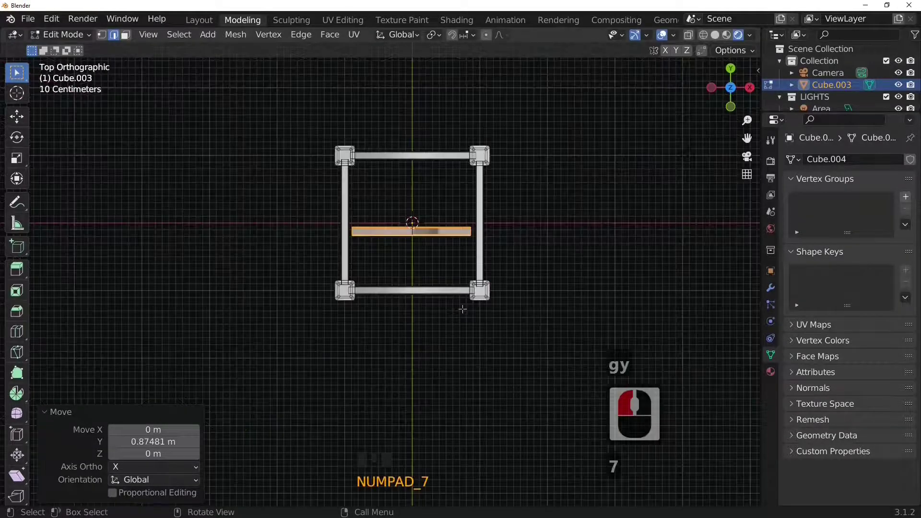
pyautogui.press('g')
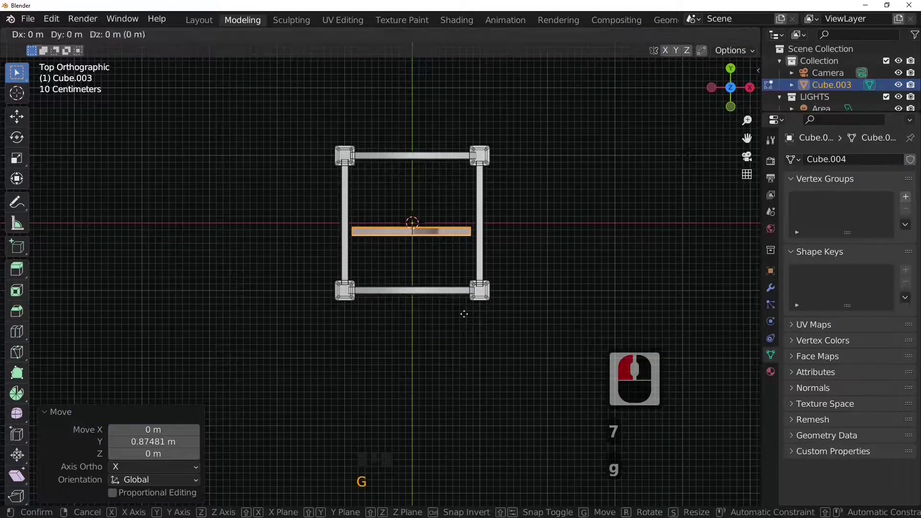
pyautogui.press('y')
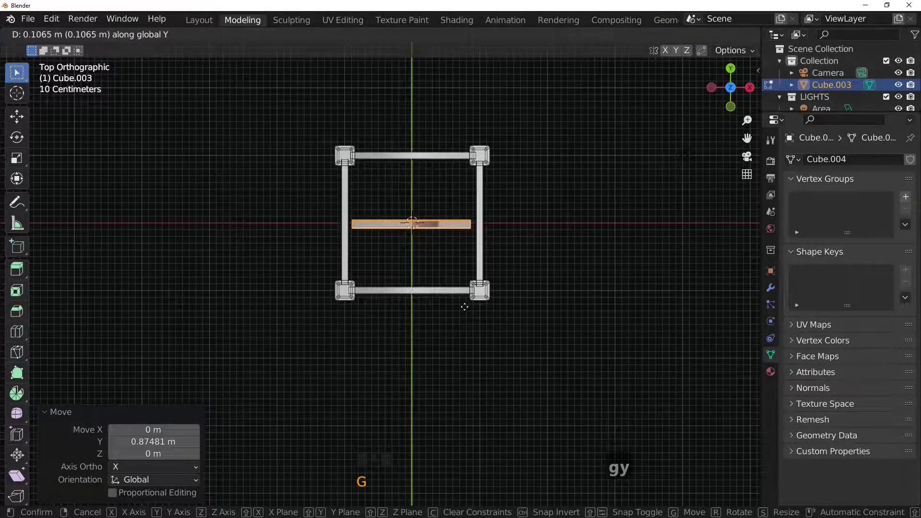
pyautogui.click(463, 307)
pyautogui.scroll(3, 432, 237)
pyautogui.moveTo(432, 235); pyautogui.dragTo(460, 202, button='middle')
# In top view, scale the centred rail uniformly to about 0.94, then stretch it along X by about 1.217 to meet the side rails
pyautogui.press('KP_7')
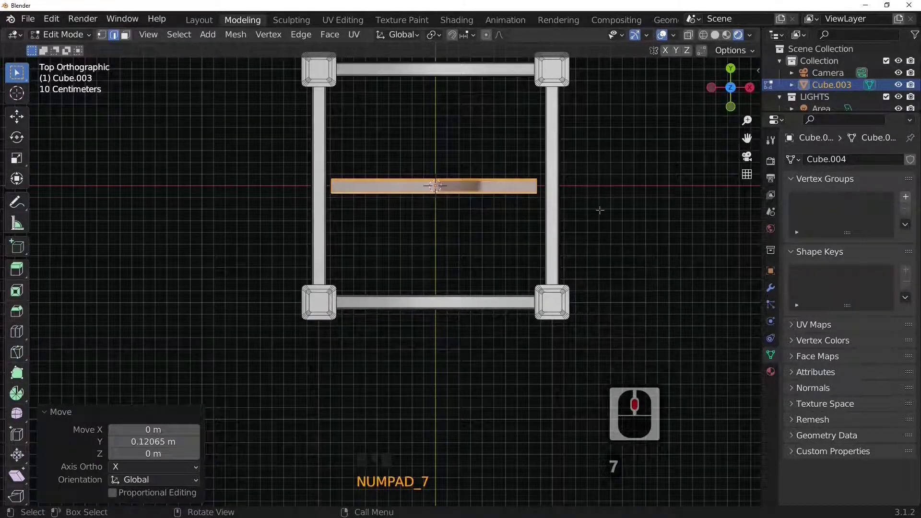
pyautogui.press('s')
pyautogui.click(586, 209)
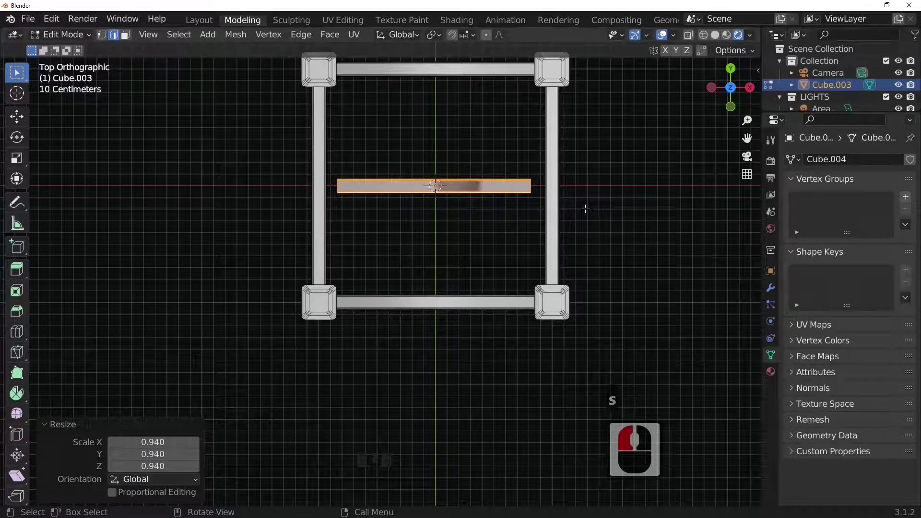
pyautogui.press('s')
pyautogui.press('x')
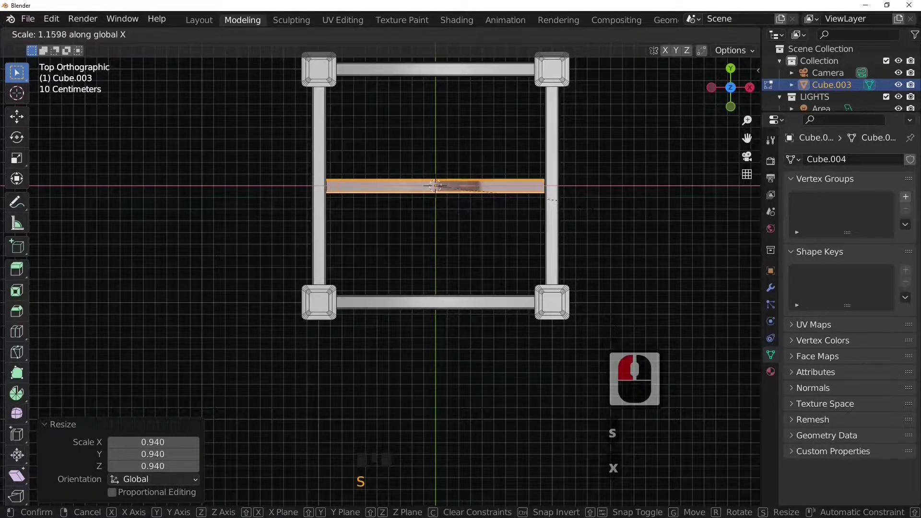
pyautogui.click(619, 205)
# Select the remaining outer lower rail parallel to the centred crossbar and delete its vertices
pyautogui.moveTo(619, 205); pyautogui.dragTo(517, 294, button='middle')
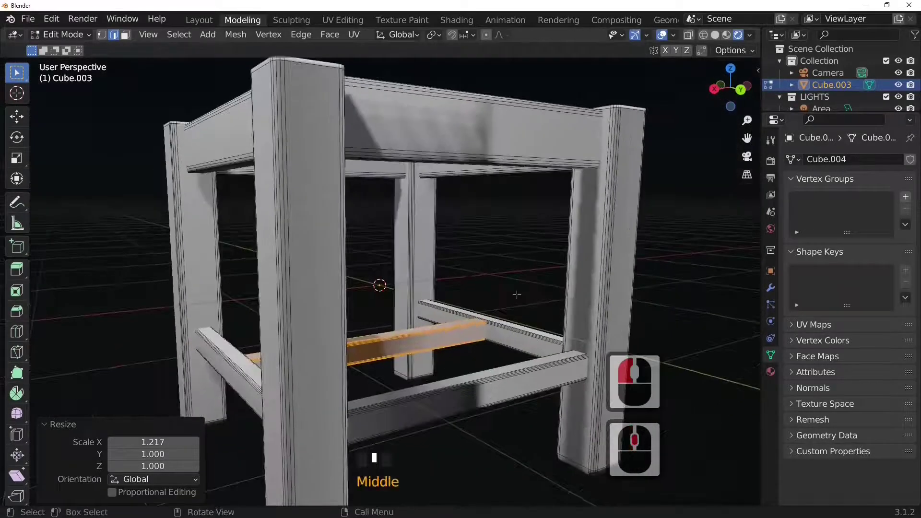
pyautogui.click(486, 379)
pyautogui.press('l')
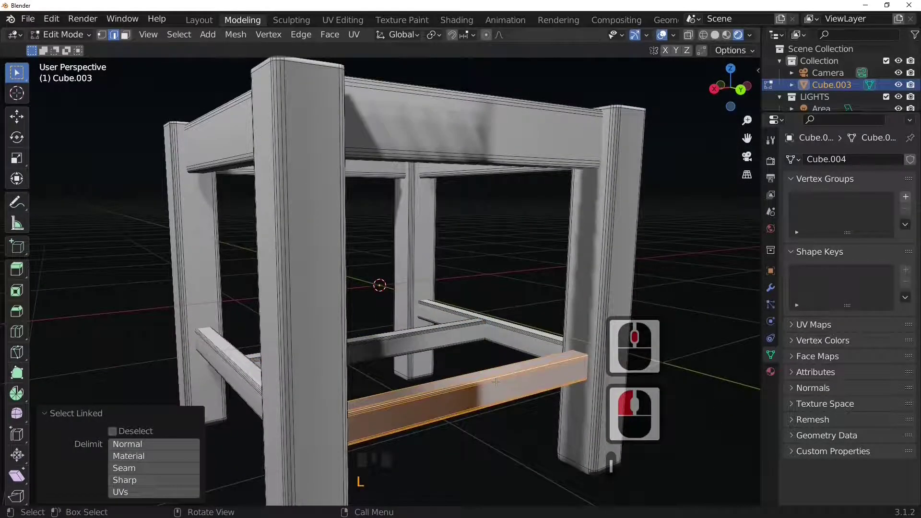
pyautogui.press('x')
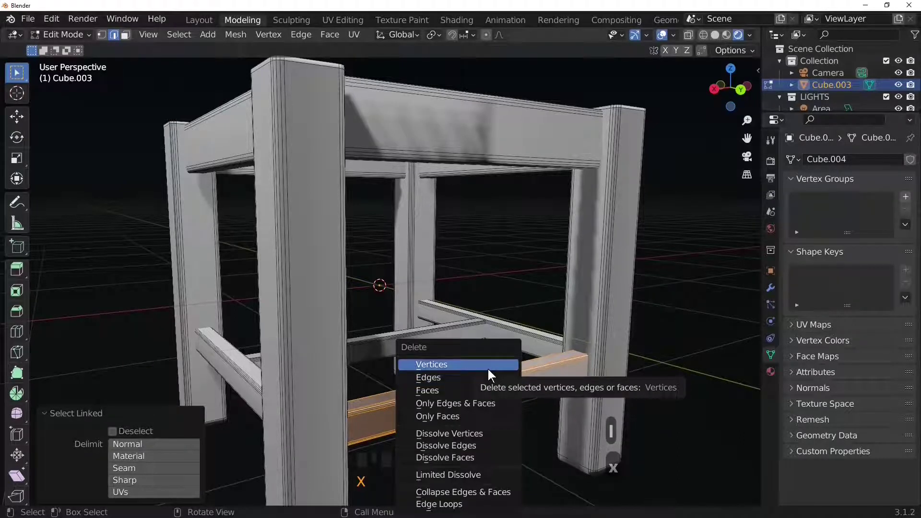
pyautogui.click(463, 366)
# Return to Object Mode and examine the frame and its H-shaped lower rails from several angles, including front and right views
pyautogui.scroll(-3, 487, 401)
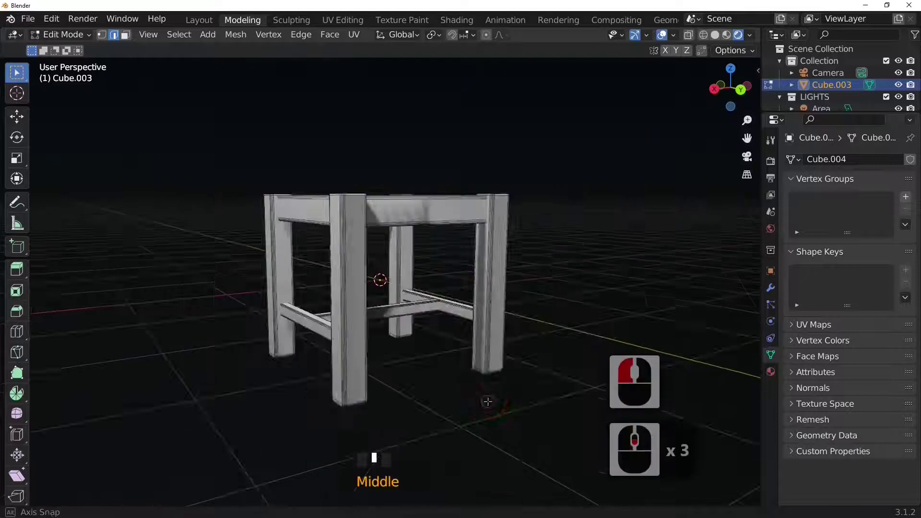
pyautogui.moveTo(488, 402); pyautogui.dragTo(648, 408, button='middle')
pyautogui.scroll(4, 498, 407)
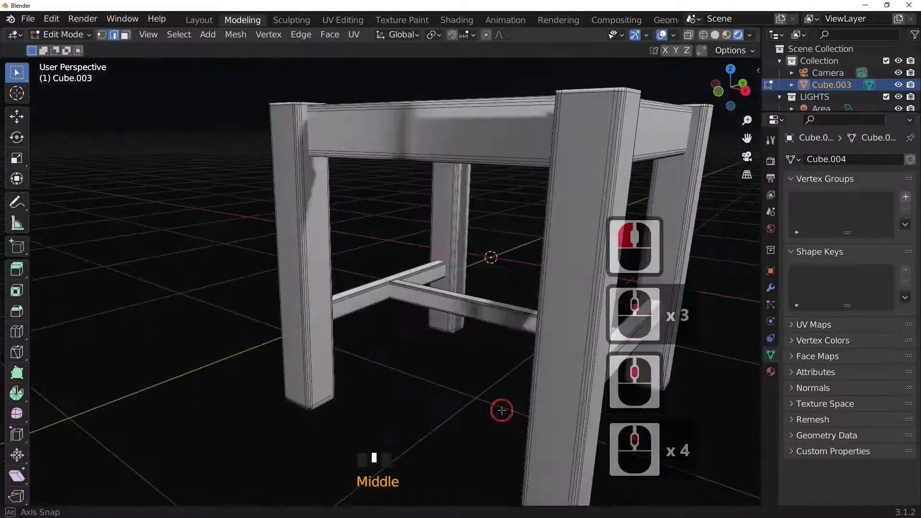
pyautogui.press('Tab')
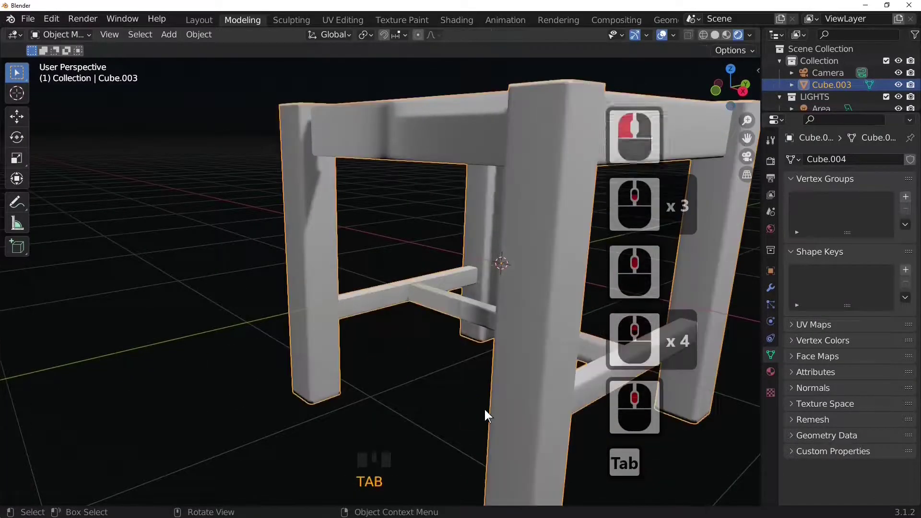
pyautogui.scroll(-4, 485, 409)
pyautogui.moveTo(485, 408); pyautogui.dragTo(449, 423, button='middle')
pyautogui.press('KP_1')
pyautogui.press('KP_3')
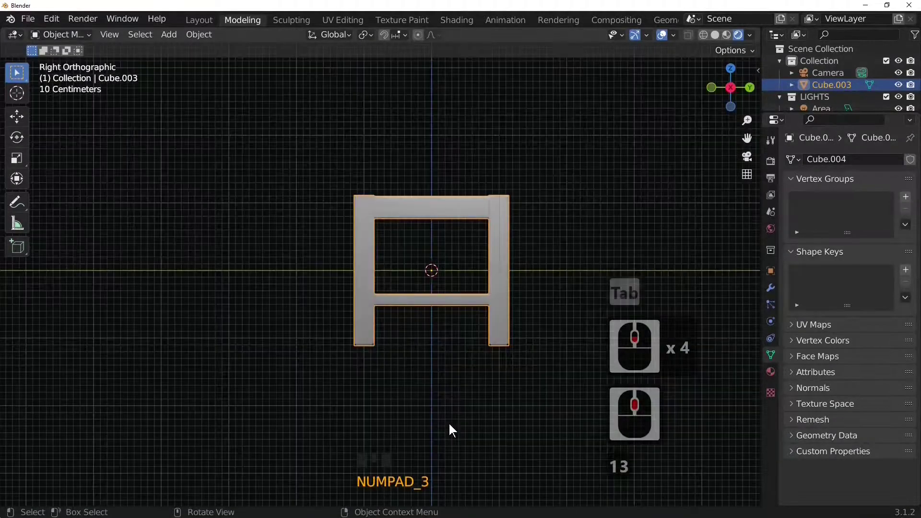
pyautogui.moveTo(395, 350); pyautogui.dragTo(437, 397, button='middle')
# Enter Edit Mode on the frame with a close view of the post tops and switch to face selection
pyautogui.press('Tab')
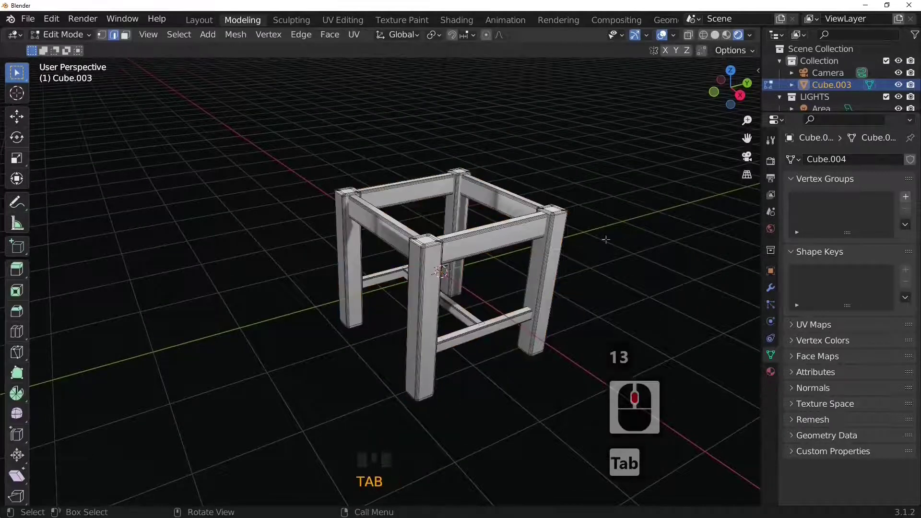
pyautogui.moveTo(606, 239); pyautogui.dragTo(513, 326, button='middle')
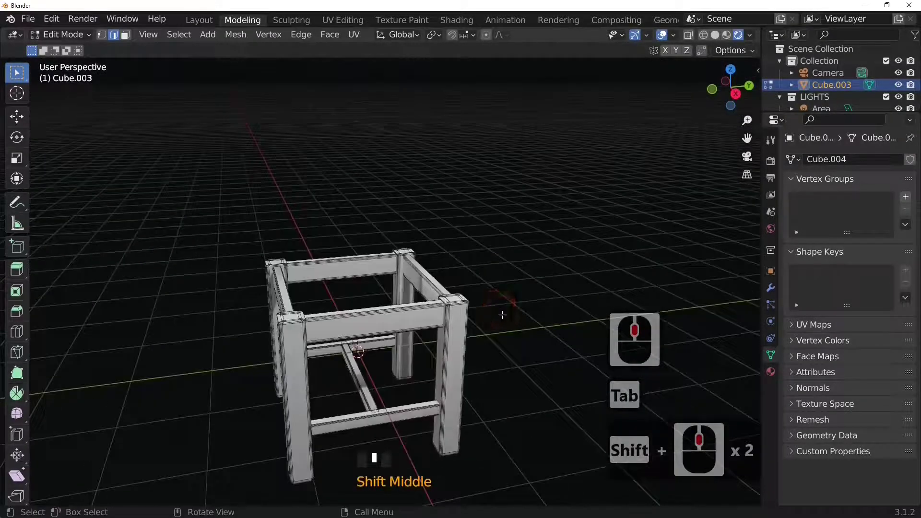
pyautogui.scroll(3, 518, 298)
pyautogui.keyDown('shift'); pyautogui.moveTo(525, 264); pyautogui.dragTo(499, 294, button='middle'); pyautogui.keyUp('shift')
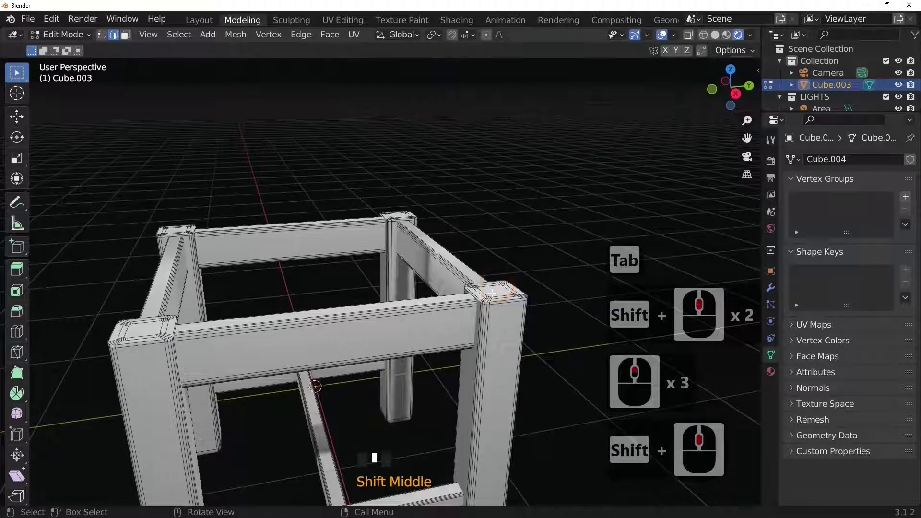
pyautogui.click(126, 35)
pyautogui.click(126, 35)
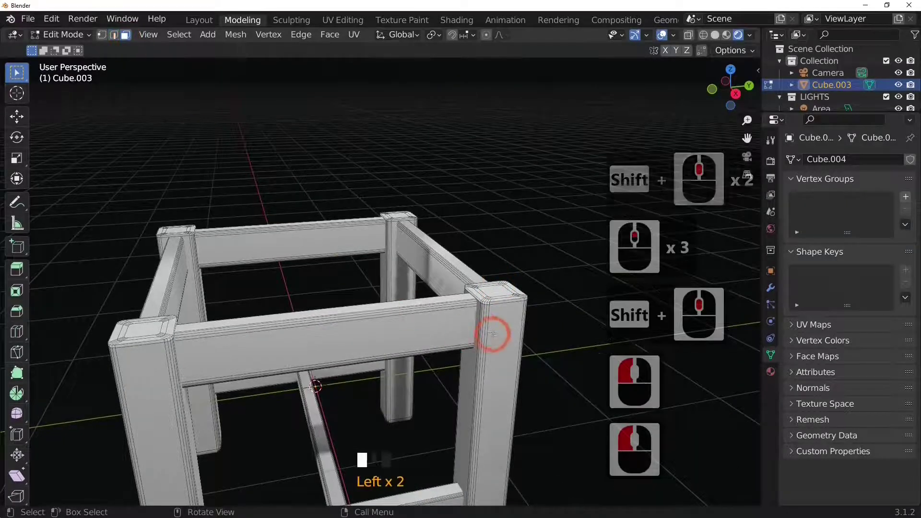
pyautogui.press('Tab')
pyautogui.press('Tab')
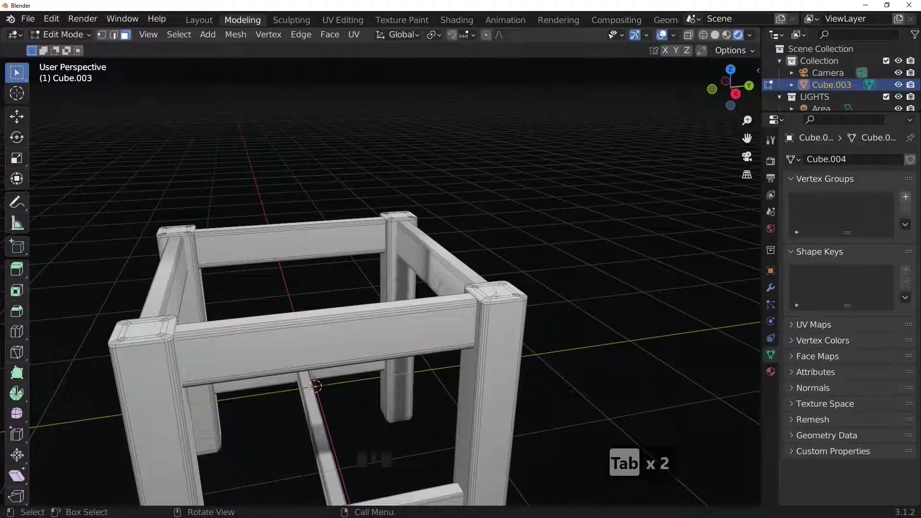
# Select the top faces of the two rear posts and grow the selection to cover just their bevelled caps
pyautogui.keyDown('shift'); pyautogui.click(468, 263); pyautogui.keyUp('shift')
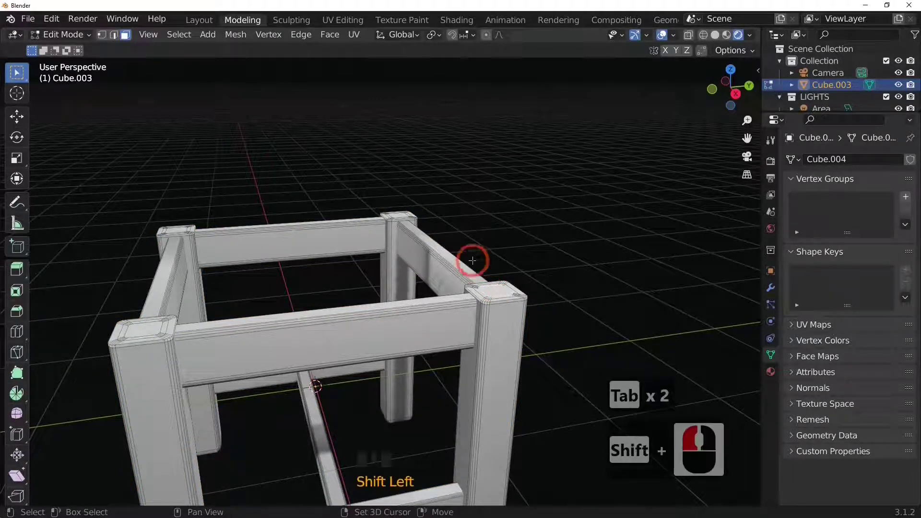
pyautogui.keyDown('shift'); pyautogui.click(404, 214); pyautogui.keyUp('shift')
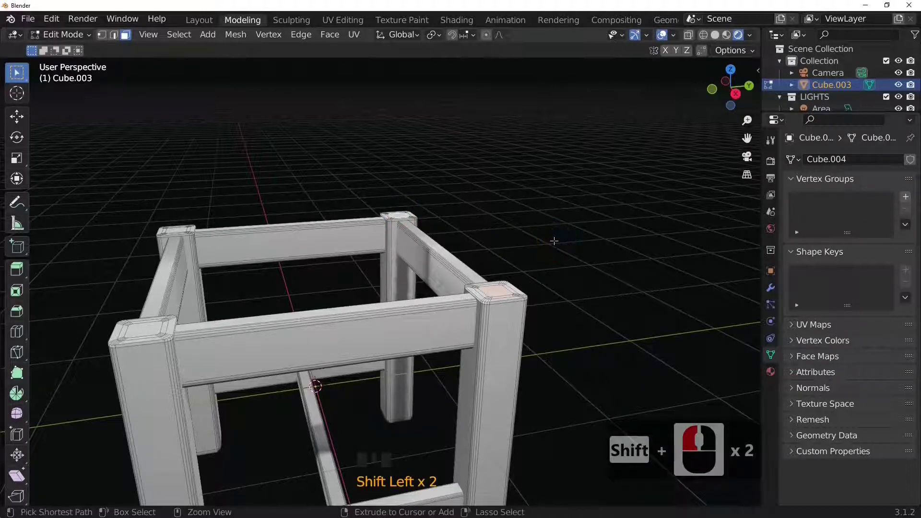
pyautogui.press('ctrl+KP_Add')
pyautogui.press('ctrl+KP_Add')
pyautogui.press('ctrl+KP_Add')
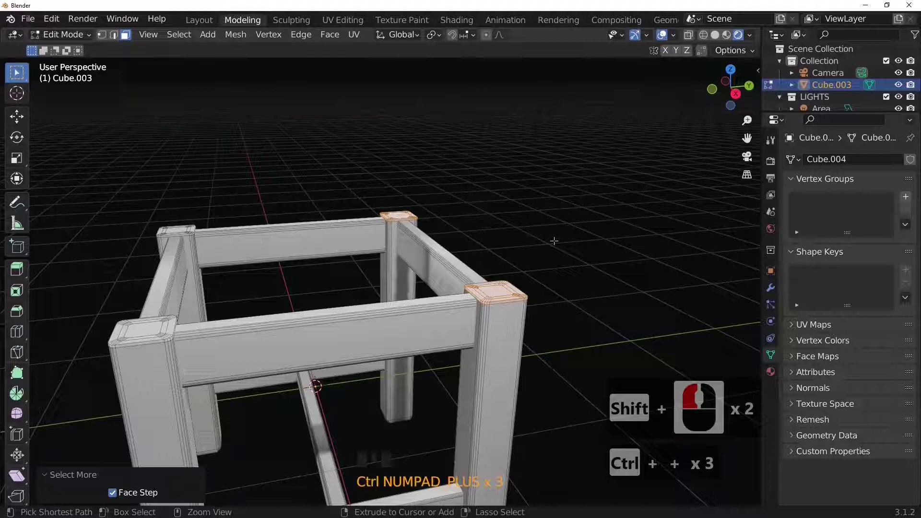
pyautogui.press('ctrl+KP_Add')
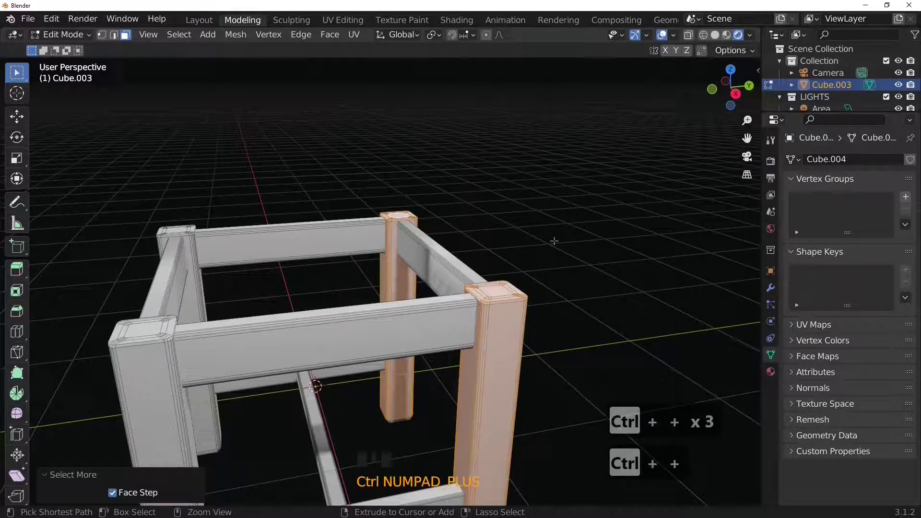
pyautogui.press('ctrl+KP_Subtract')
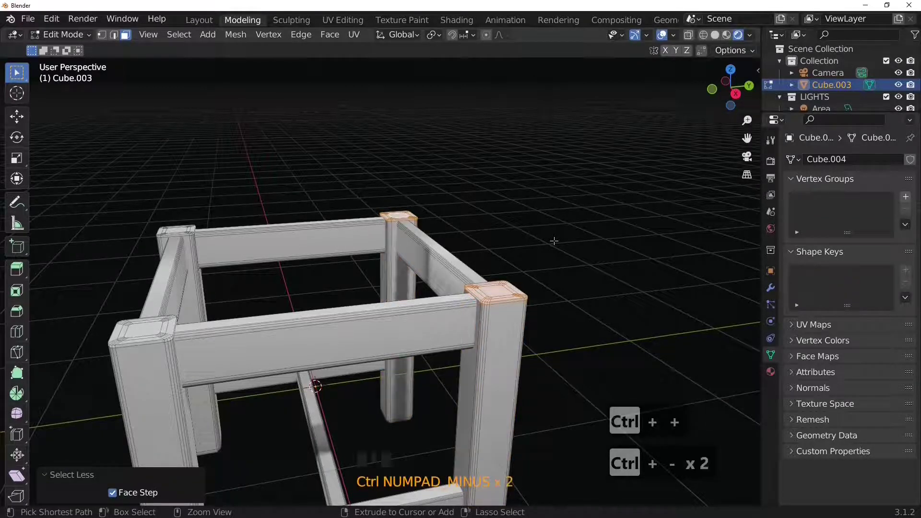
# Extrude the selected post caps upward along global Z by about 2.84 m to form the chair's back posts
pyautogui.scroll(-2, 553, 366)
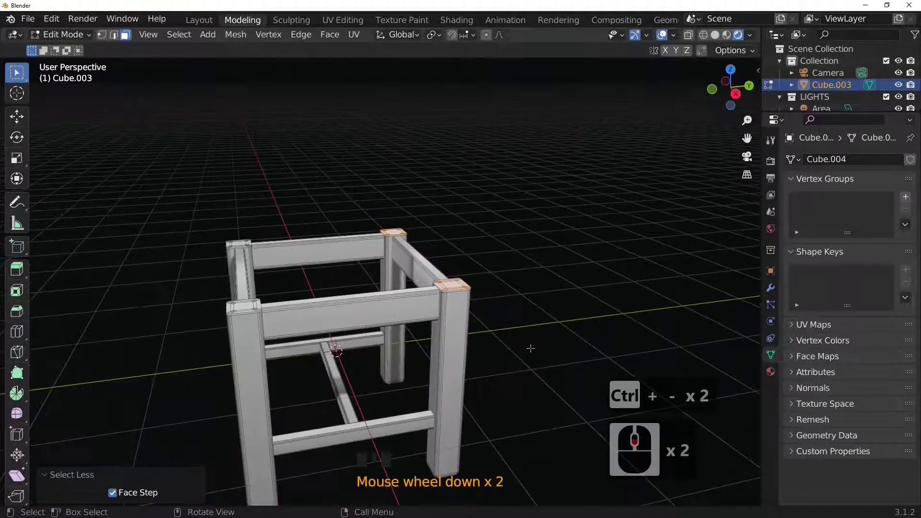
pyautogui.moveTo(531, 348); pyautogui.dragTo(526, 329, button='middle')
pyautogui.scroll(-2, 525, 336)
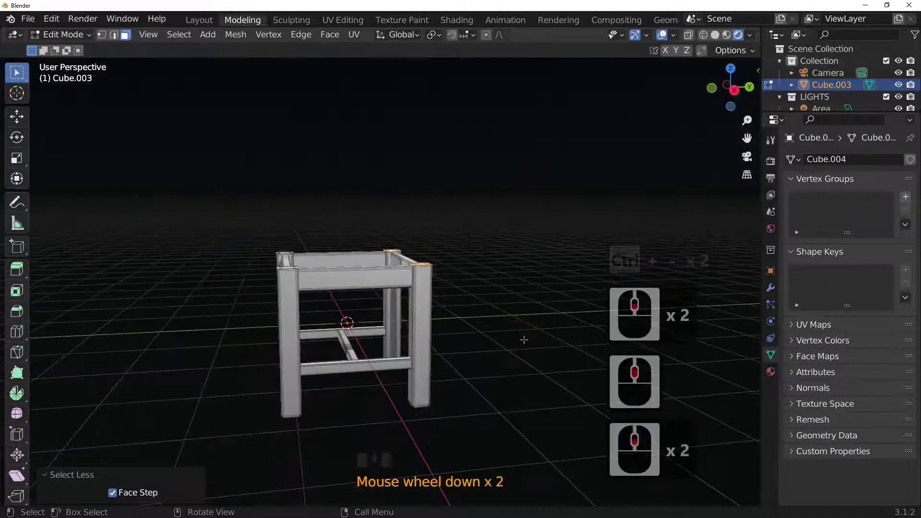
pyautogui.press('e')
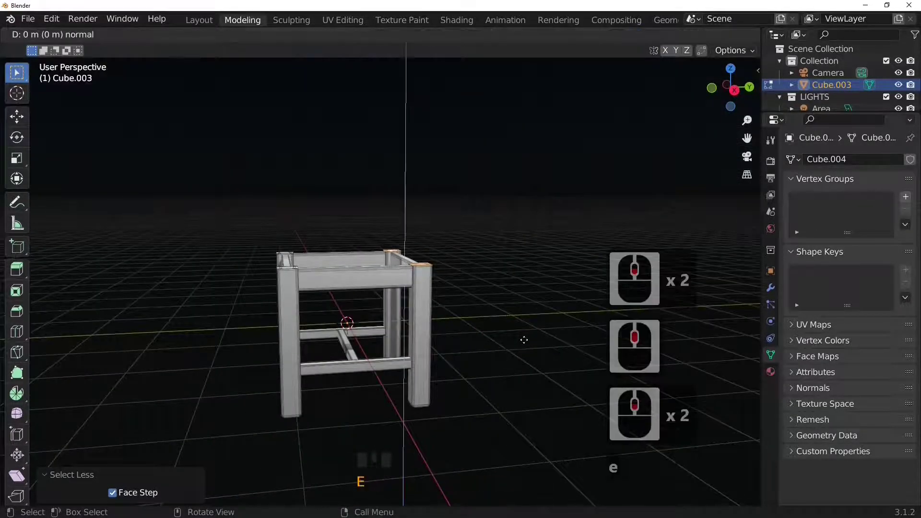
pyautogui.press('z')
pyautogui.press('z')
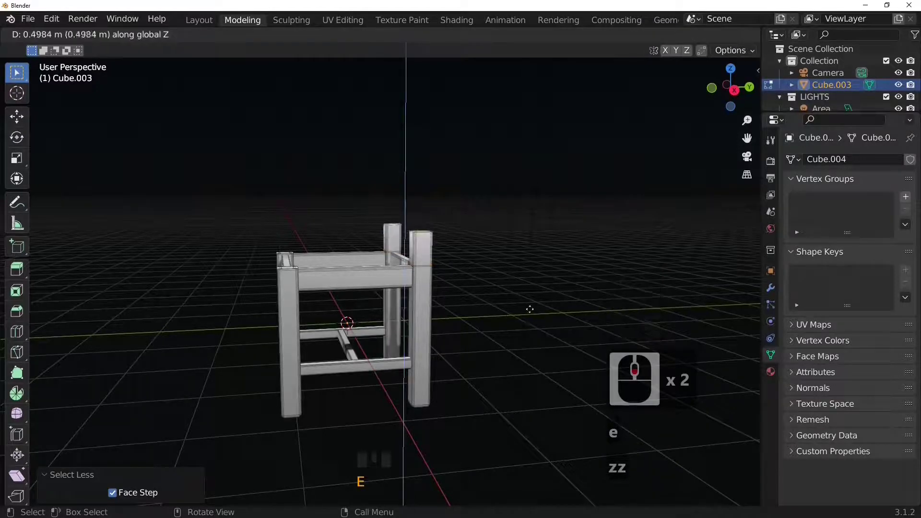
pyautogui.click(550, 165)
pyautogui.moveTo(473, 340); pyautogui.dragTo(508, 358, button='middle')
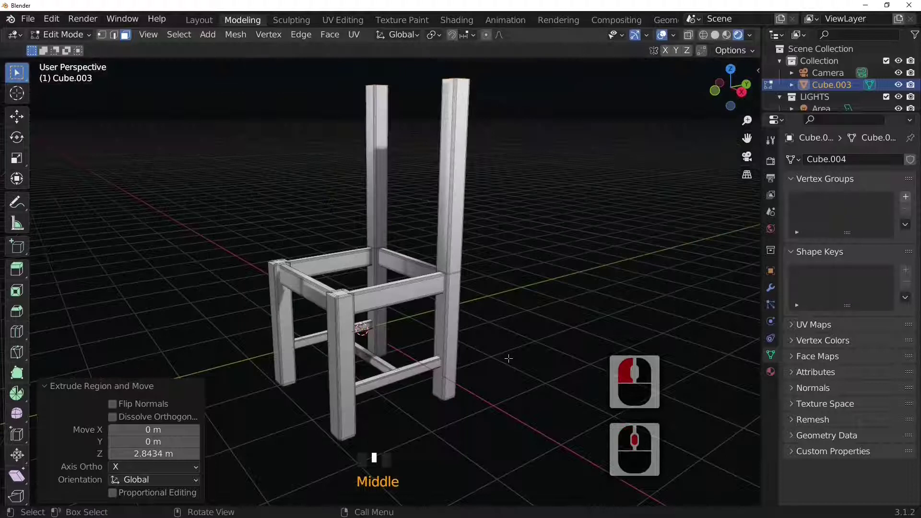
pyautogui.scroll(-2, 509, 358)
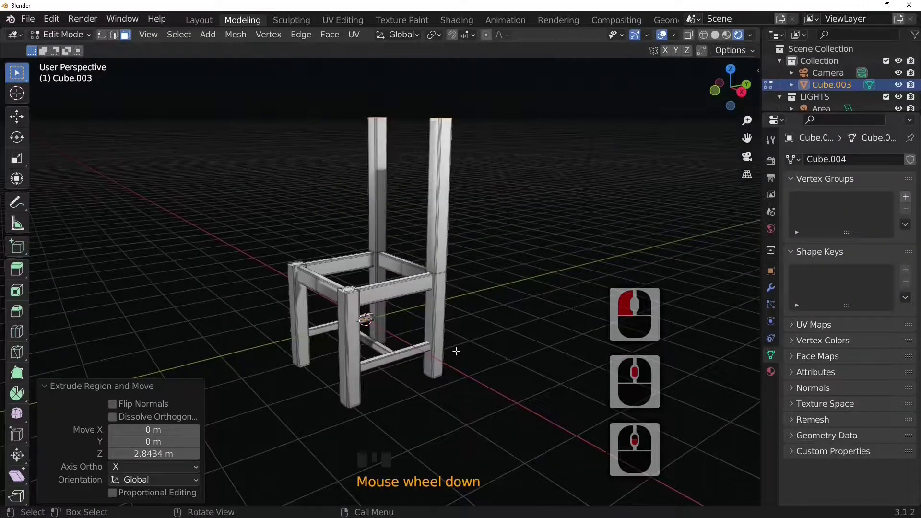
# In edge selection, select the whole rear seat rail, duplicate it and move the copy up along Z by about 2.55 m between the back posts
pyautogui.moveTo(495, 327); pyautogui.dragTo(553, 363, button='middle')
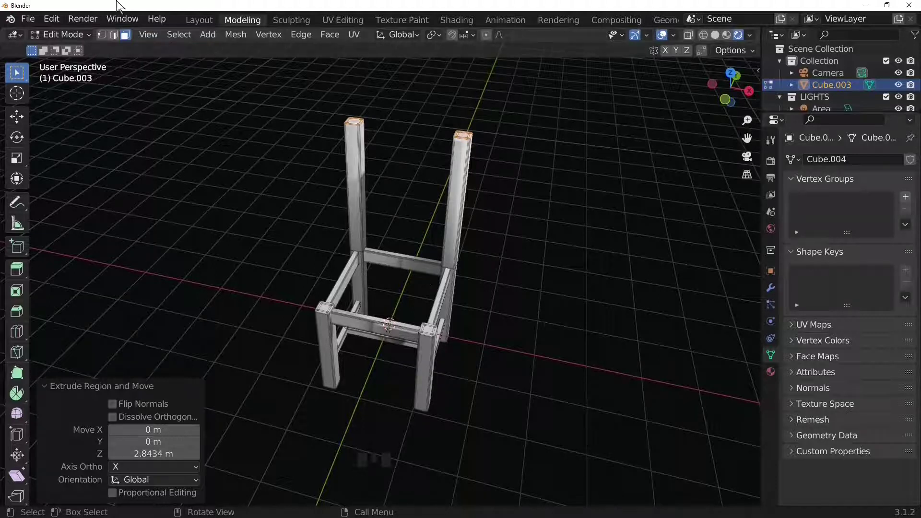
pyautogui.click(115, 35)
pyautogui.click(421, 269)
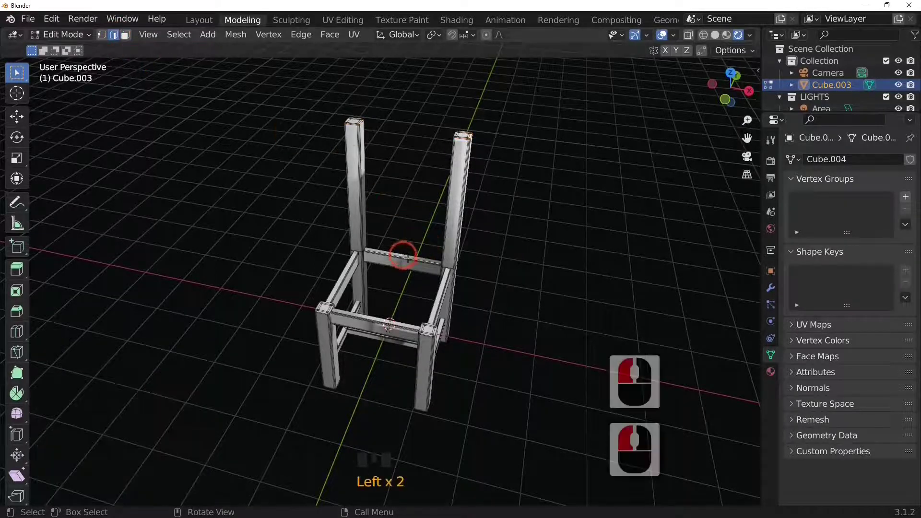
pyautogui.press('l')
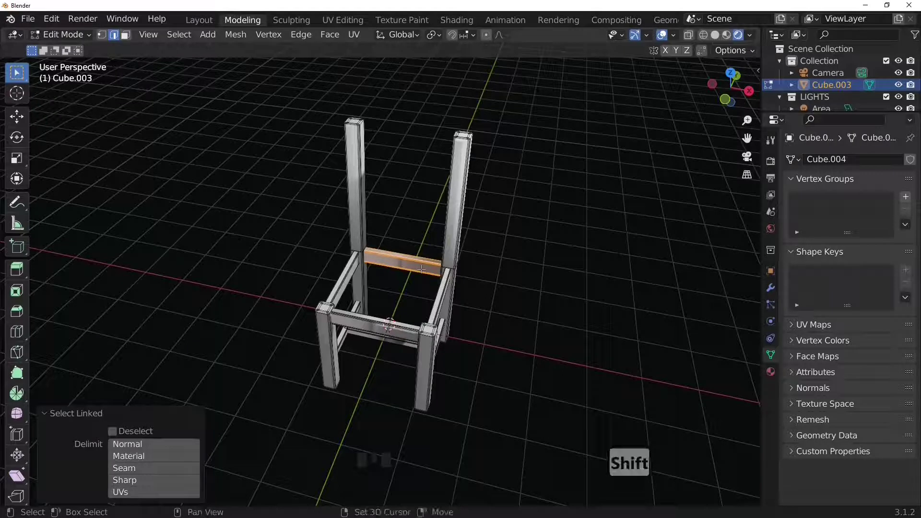
pyautogui.hotkey('shift', 'd')
pyautogui.rightClick(421, 270)
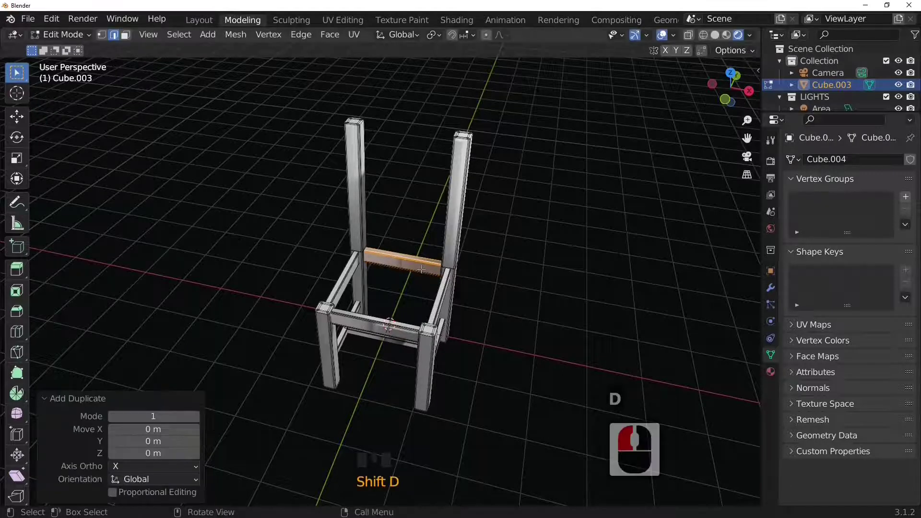
pyautogui.press('g')
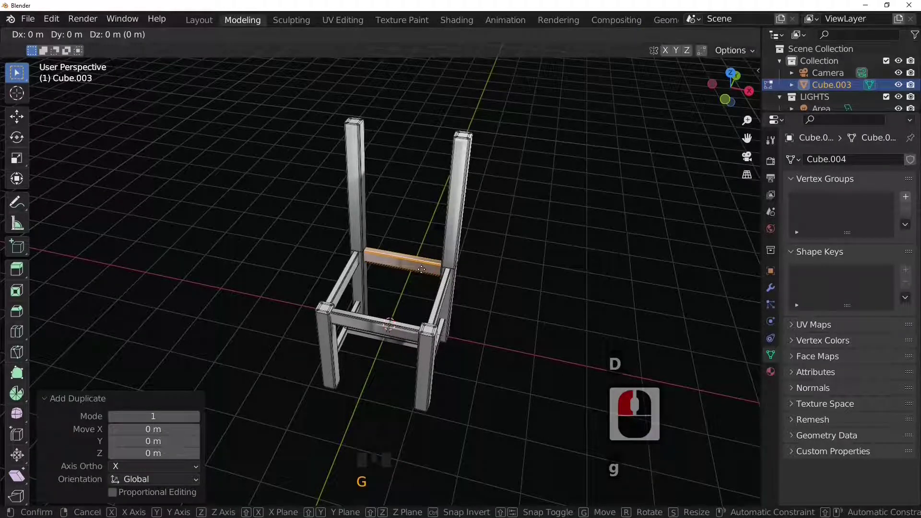
pyautogui.press('z')
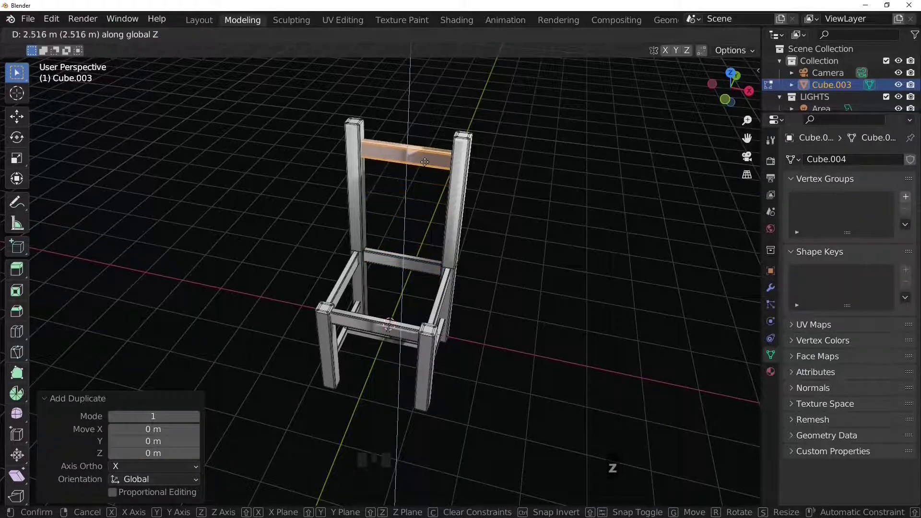
pyautogui.click(426, 160)
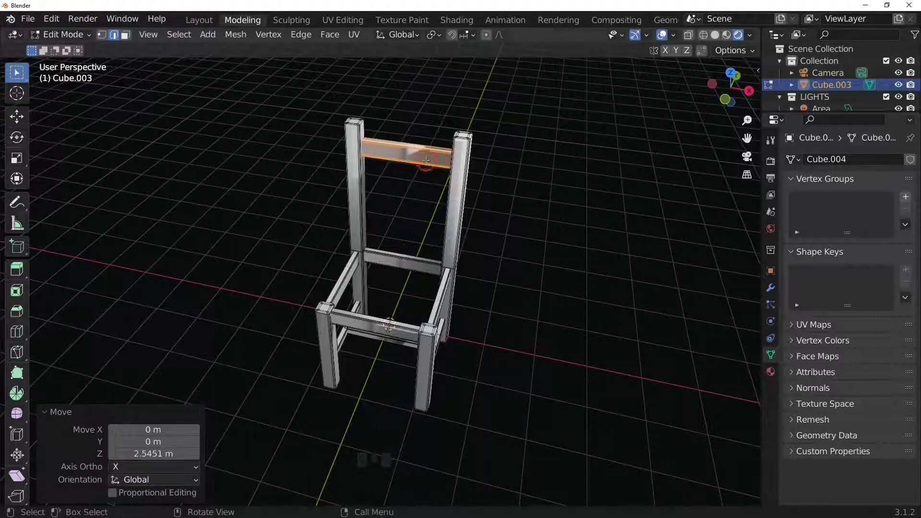
# Scale the upper back slat by 1.5 along Z and raise it about 0.18 m towards the post tops
pyautogui.click(479, 210)
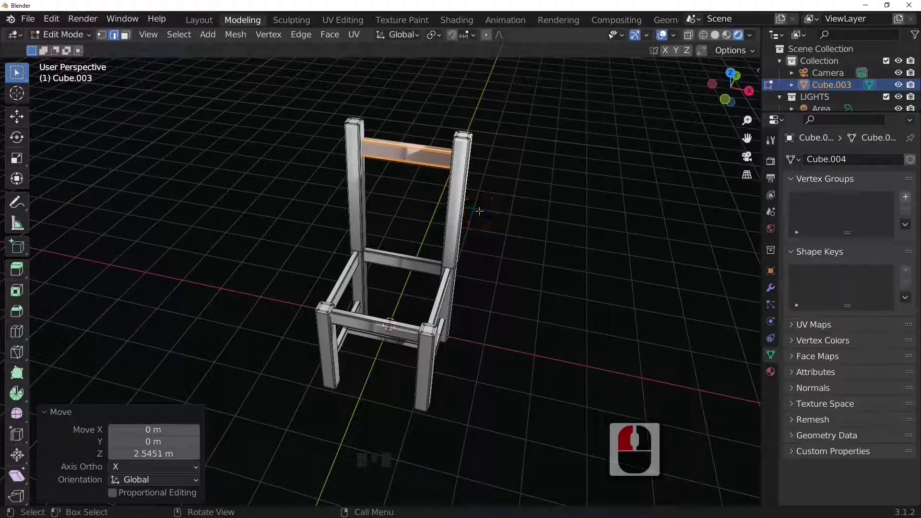
pyautogui.write('sz')
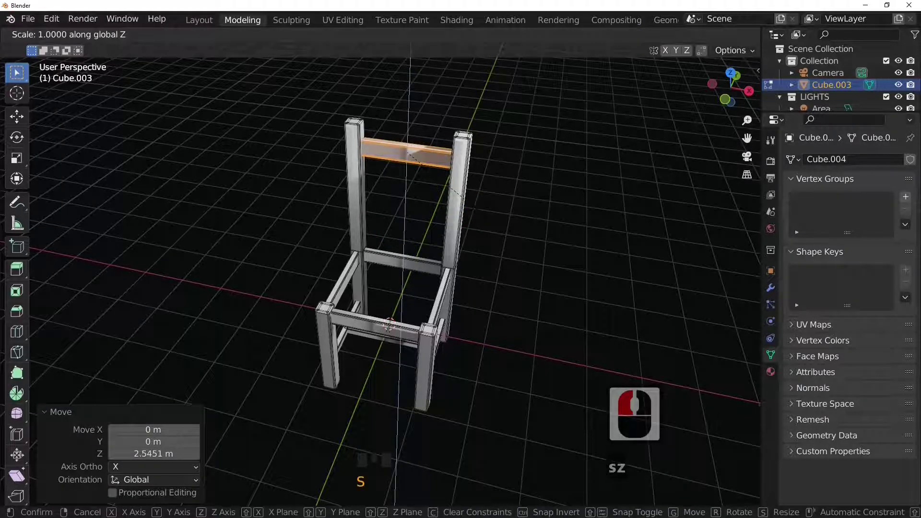
pyautogui.write('1.5')
pyautogui.press('Return')
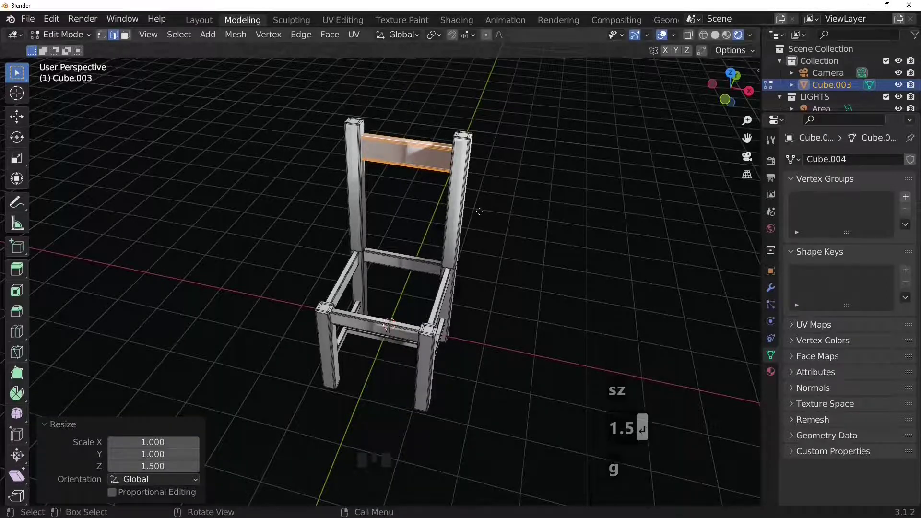
pyautogui.press('g')
pyautogui.press('z')
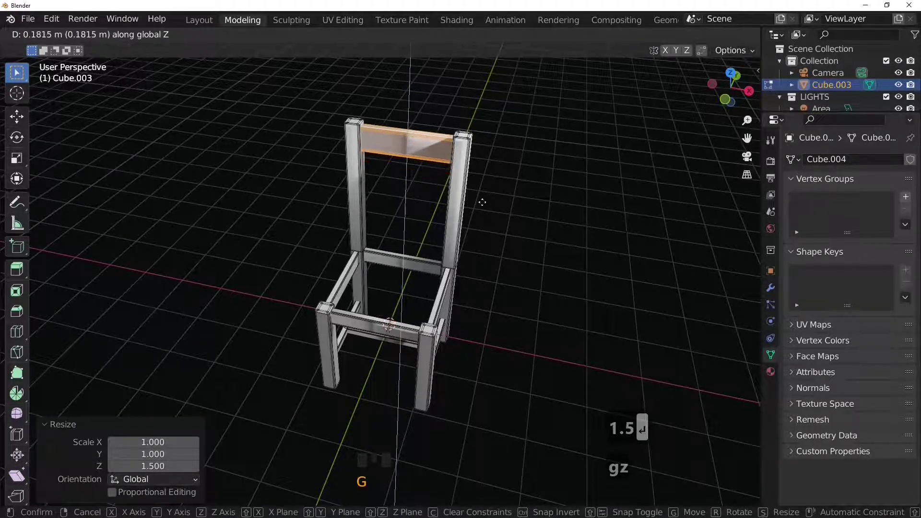
pyautogui.click(482, 202)
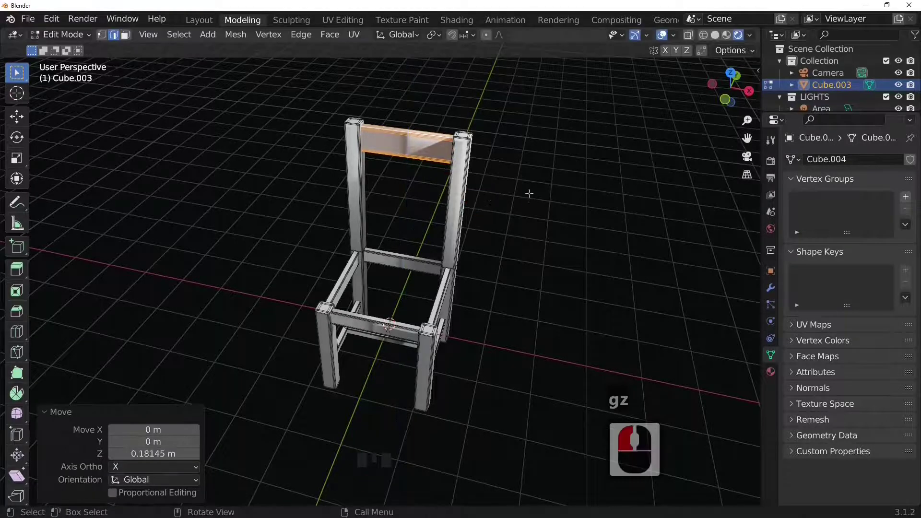
# Duplicate the top back slat and move the copy down along Z by about 0.97 m
pyautogui.moveTo(529, 194); pyautogui.dragTo(494, 169, button='middle')
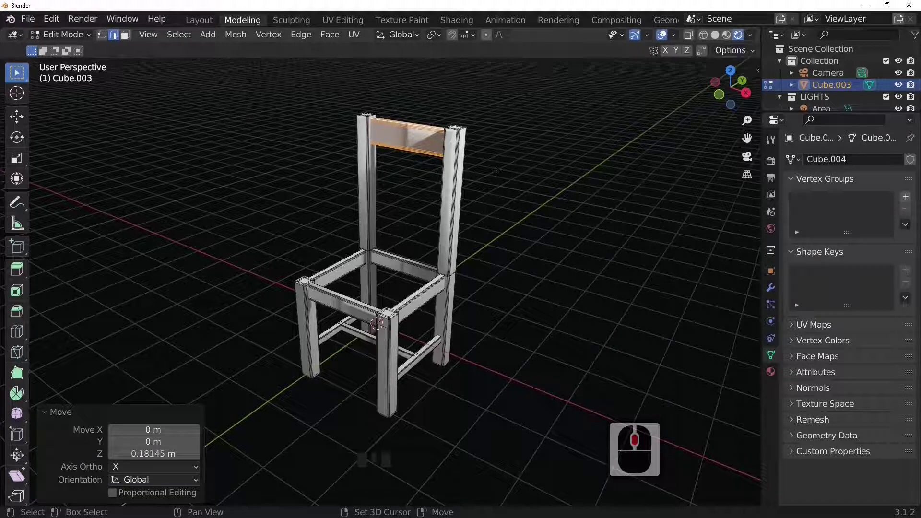
pyautogui.hotkey('shift', 'd')
pyautogui.press('Return')
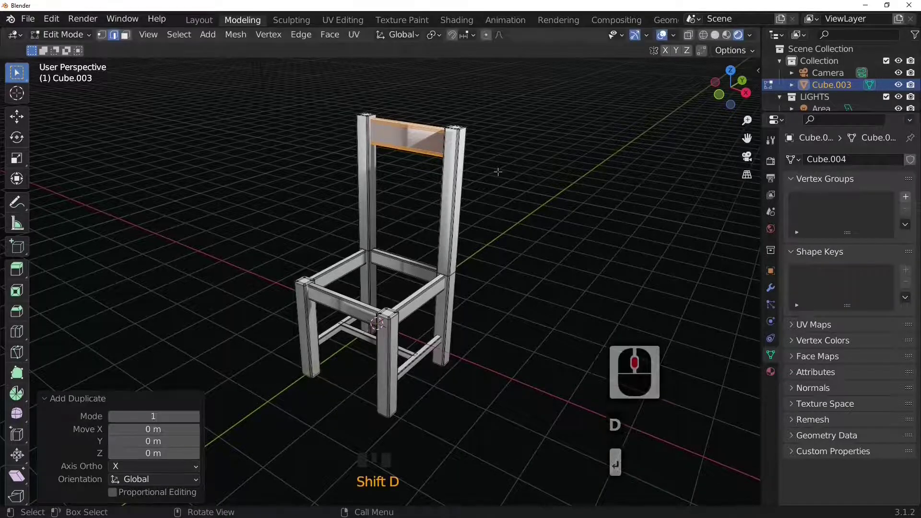
pyautogui.press('g')
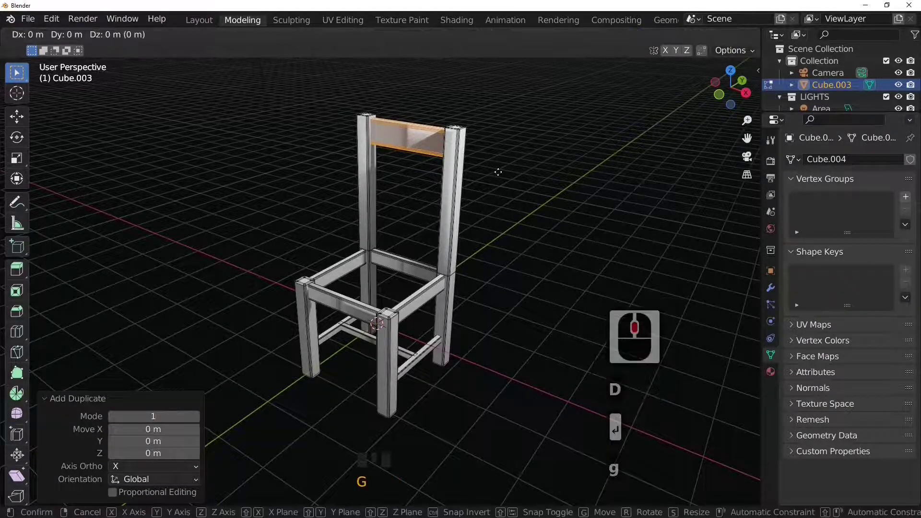
pyautogui.press('z')
pyautogui.click(498, 211)
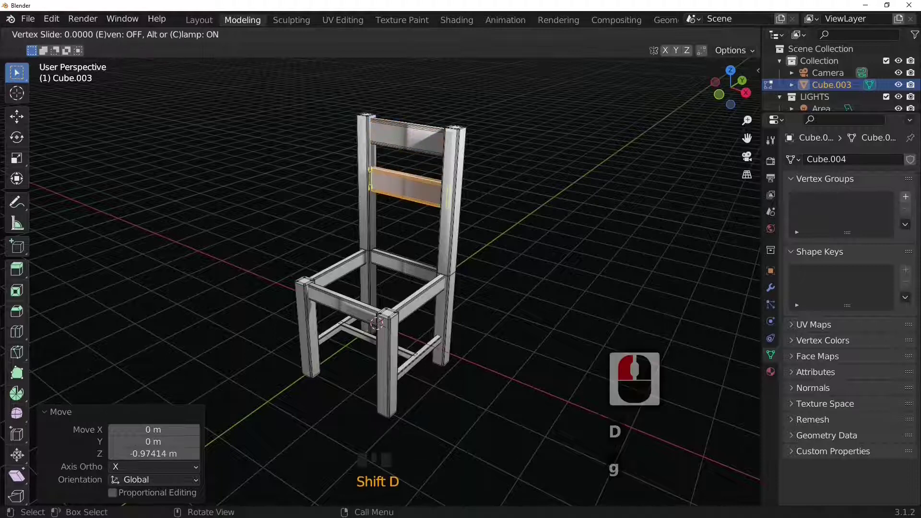
pyautogui.click(499, 219)
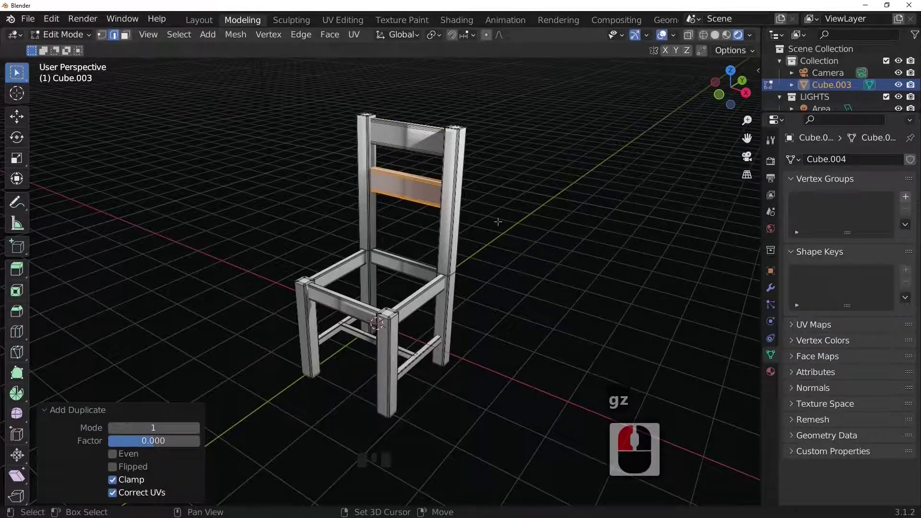
# Duplicate the second back slat and lower the copy about 0.86 m along Z as a third slat above the seat
pyautogui.hotkey('shift', 'd')
pyautogui.press('Return')
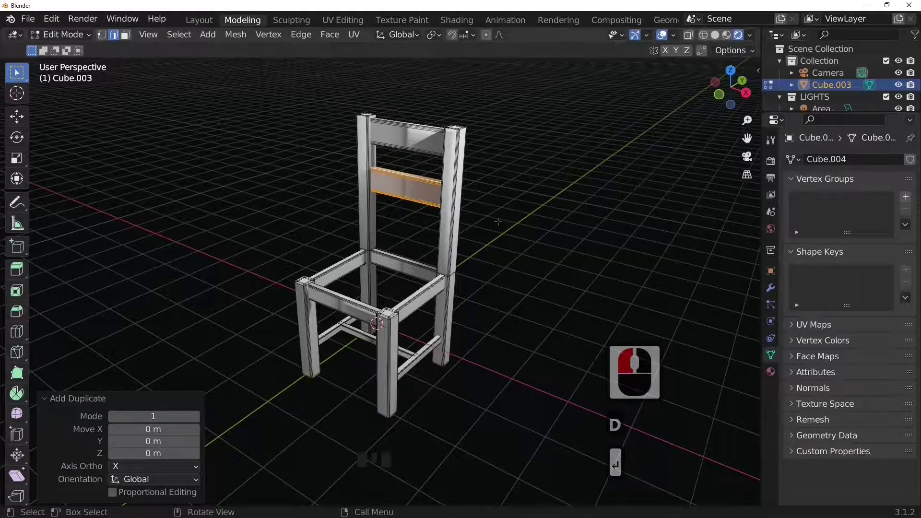
pyautogui.press('g')
pyautogui.press('z')
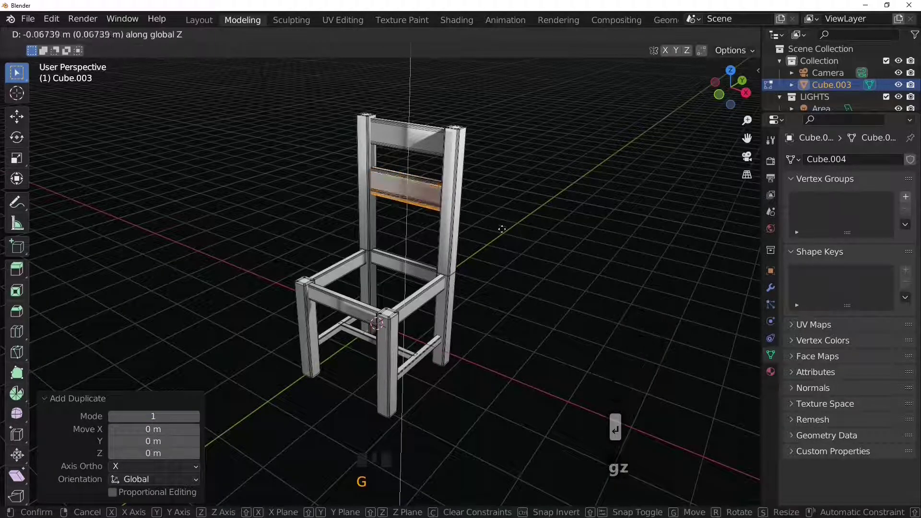
pyautogui.click(507, 263)
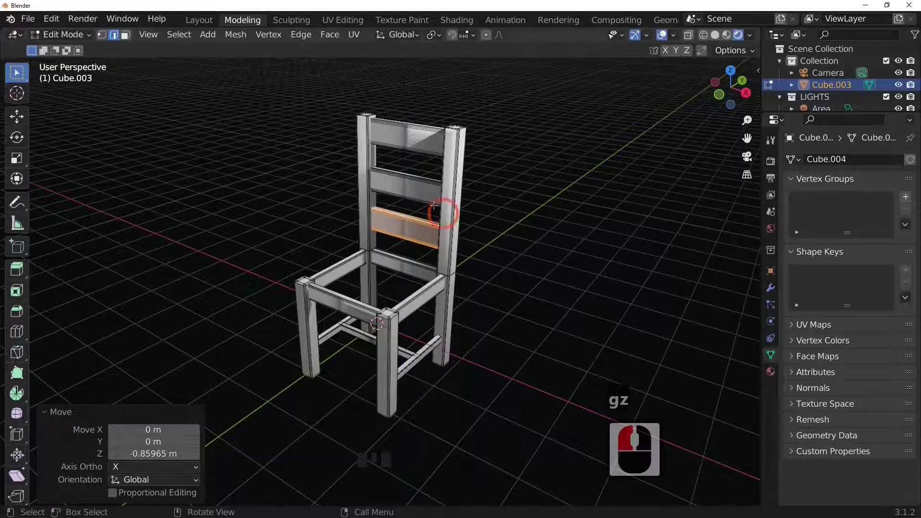
pyautogui.click(415, 184)
pyautogui.press('l')
pyautogui.press('g')
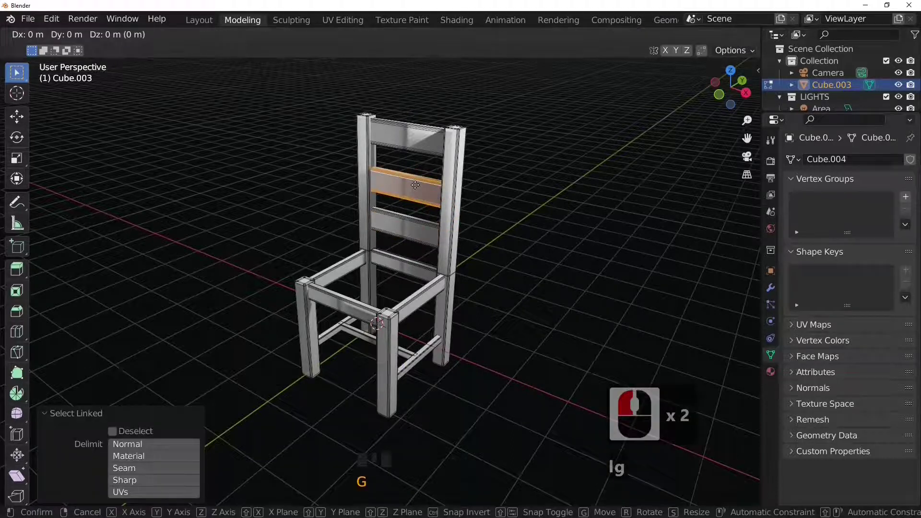
pyautogui.press('z')
pyautogui.rightClick(415, 184)
pyautogui.hotkey('ctrl', 'z')
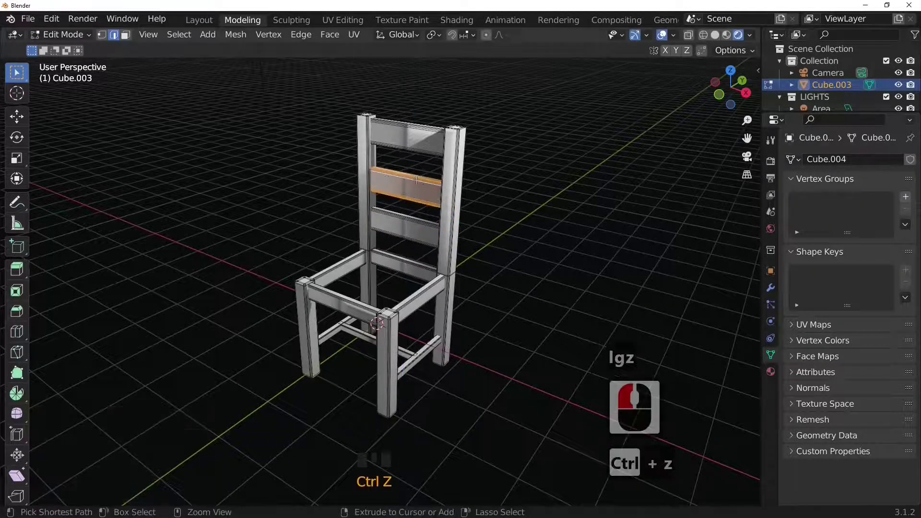
# Select the whole middle back slat and raise it slightly along Z to even out the gaps between slats
pyautogui.press('l')
pyautogui.press('g')
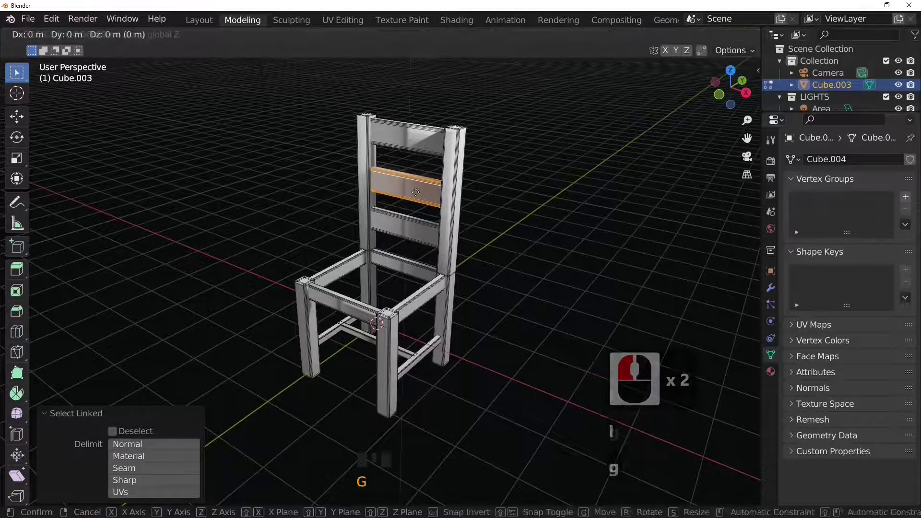
pyautogui.press('z')
pyautogui.click(407, 224)
pyautogui.click(407, 223)
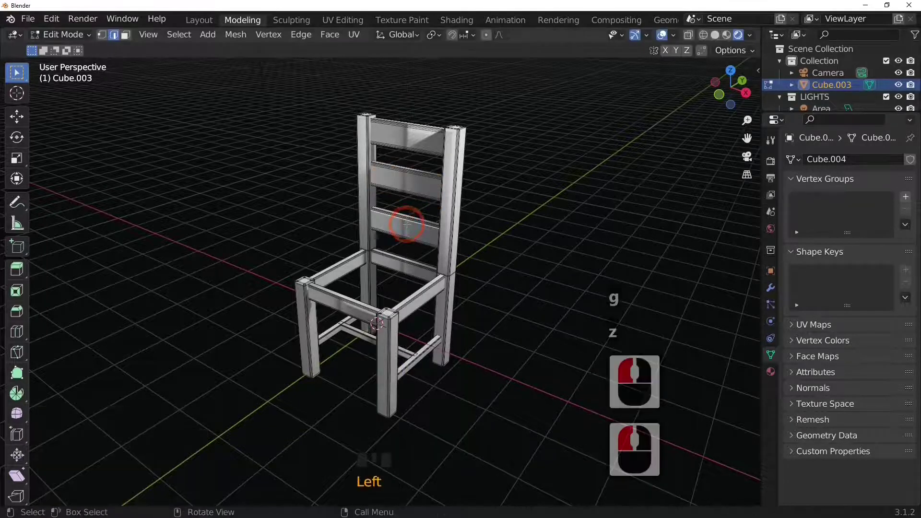
# Select the whole lowest back slat and raise it about 0.07 m along Z
pyautogui.press('l')
pyautogui.press('g')
pyautogui.press('z')
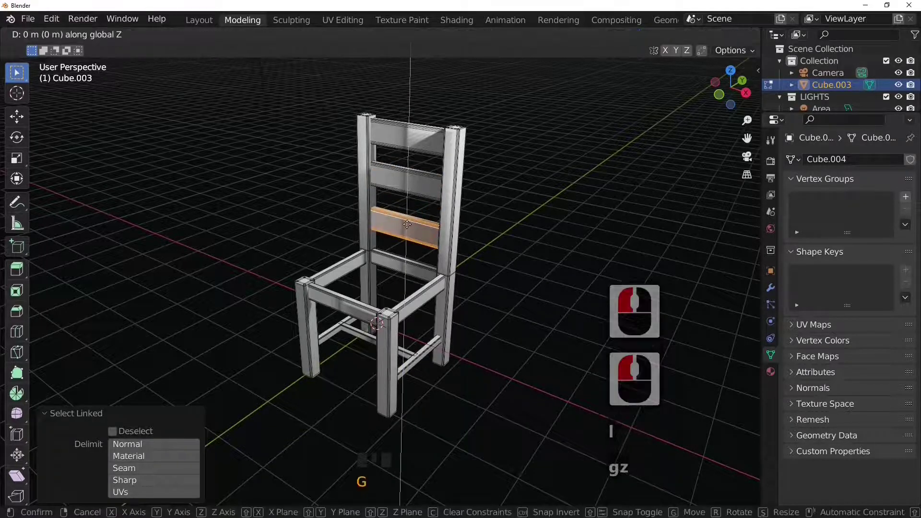
pyautogui.click(408, 212)
# Add five evenly spaced vertical loop cuts across the top back slat, without sliding them
pyautogui.moveTo(407, 211); pyautogui.dragTo(354, 292, button='middle')
pyautogui.scroll(3, 342, 304)
pyautogui.moveTo(419, 239); pyautogui.dragTo(391, 212, button='middle')
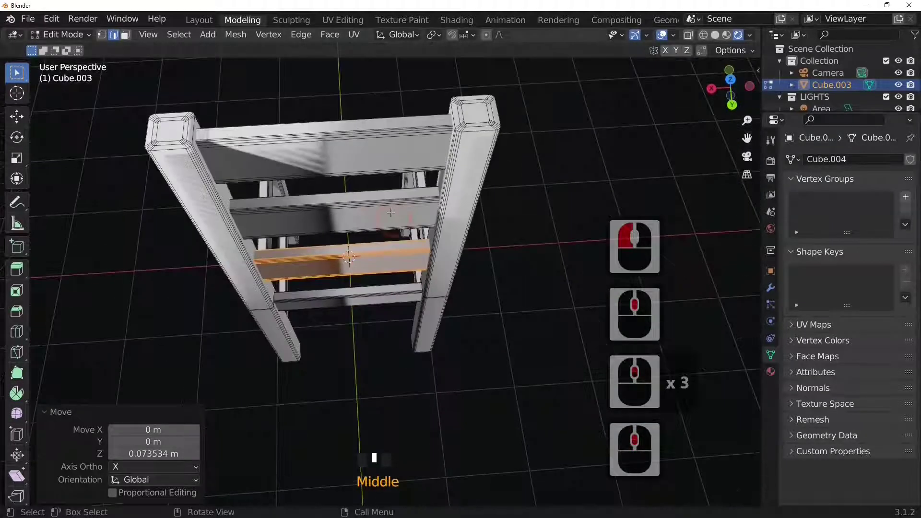
pyautogui.click(351, 138)
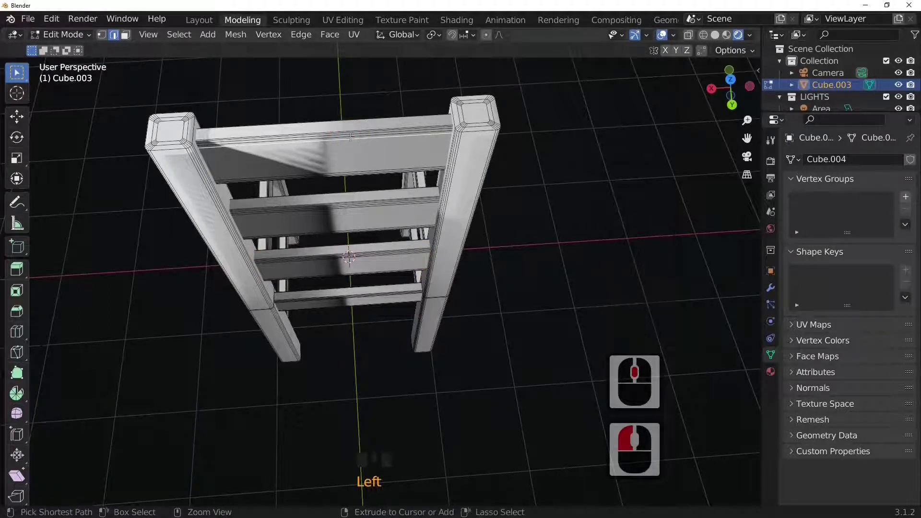
pyautogui.hotkey('ctrl', 'r')
pyautogui.press('5')
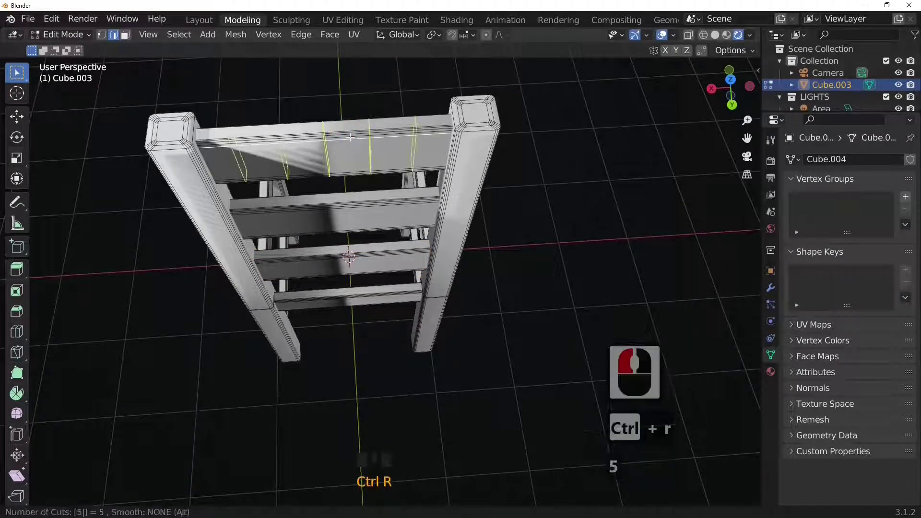
pyautogui.click(350, 138)
pyautogui.click(350, 138)
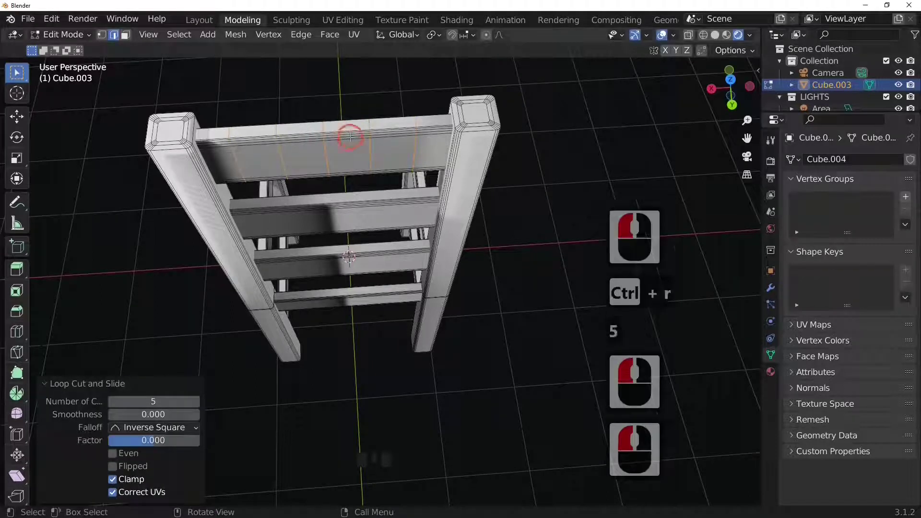
# Add five evenly spaced vertical loop cuts to both the middle and the lowest back slat
pyautogui.click(344, 202)
pyautogui.hotkey('ctrl', 'r')
pyautogui.click(344, 204)
pyautogui.click(366, 271)
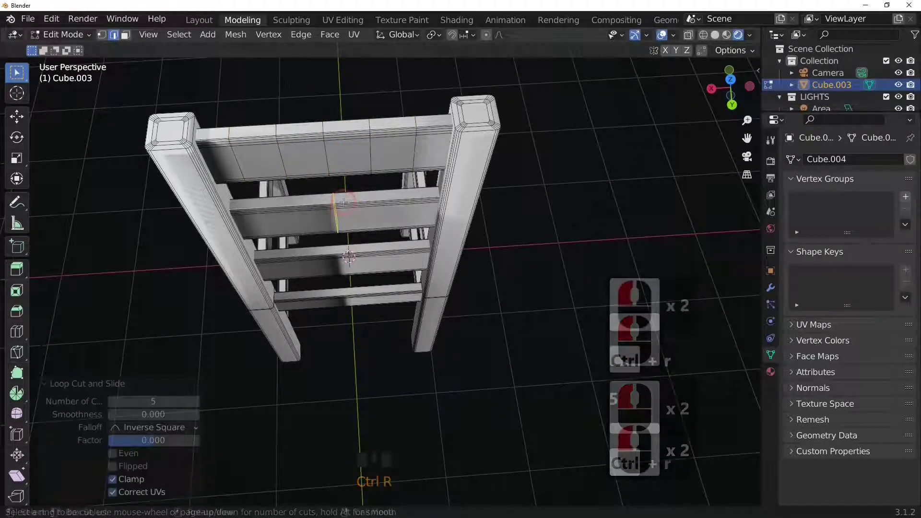
pyautogui.click(353, 260)
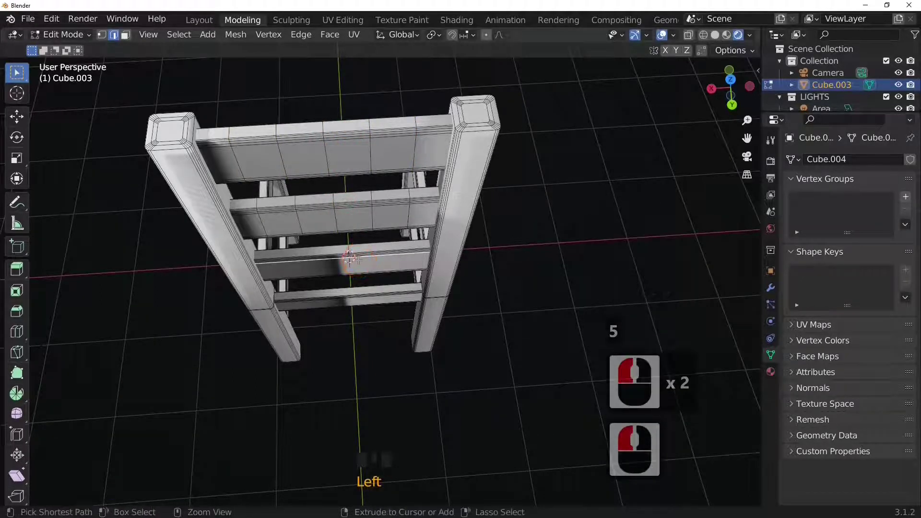
pyautogui.hotkey('ctrl', 'r')
pyautogui.press('5')
pyautogui.click(354, 261)
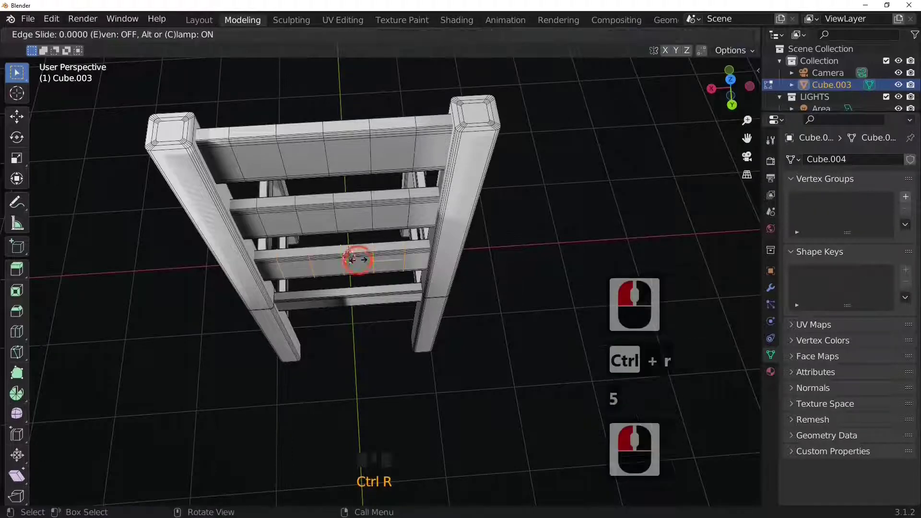
pyautogui.click(382, 305)
# Select the centre edge loops of all three back slats and turn on proportional editing
pyautogui.moveTo(383, 304); pyautogui.dragTo(351, 310, button='middle')
pyautogui.press('Tab')
pyautogui.scroll(-2, 380, 298)
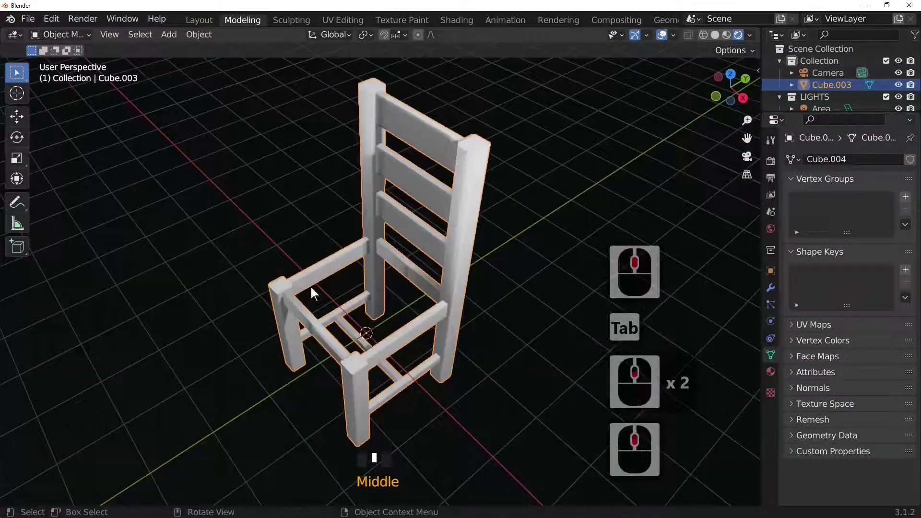
pyautogui.moveTo(435, 331); pyautogui.dragTo(540, 269, button='middle')
pyautogui.press('Tab')
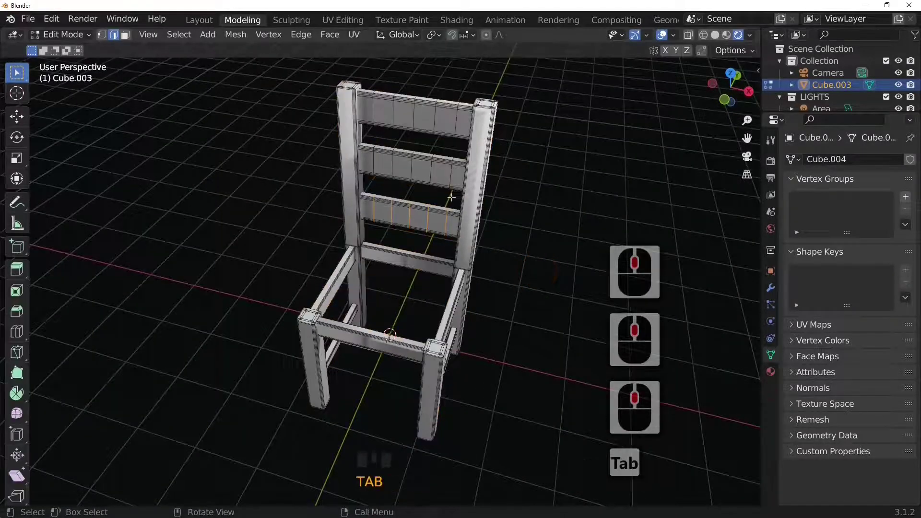
pyautogui.click(415, 119)
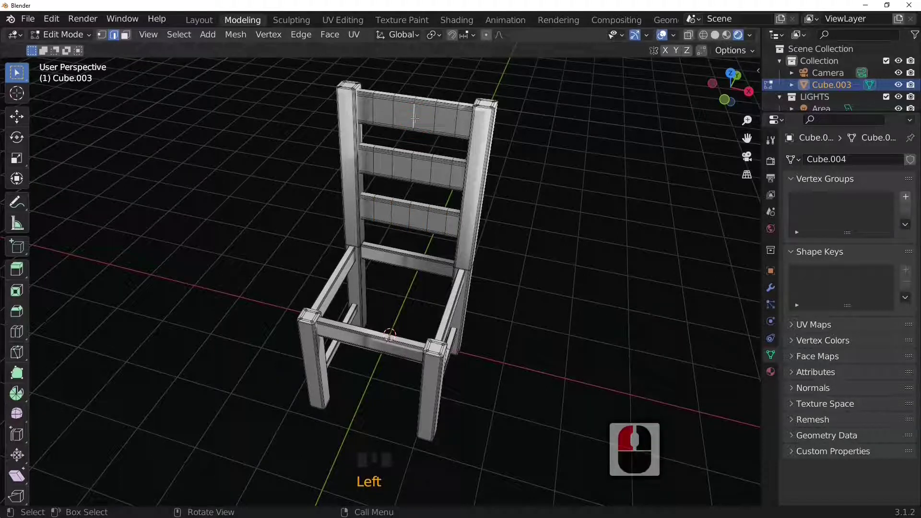
pyautogui.keyDown('alt'); pyautogui.click(415, 119); pyautogui.keyUp('alt')
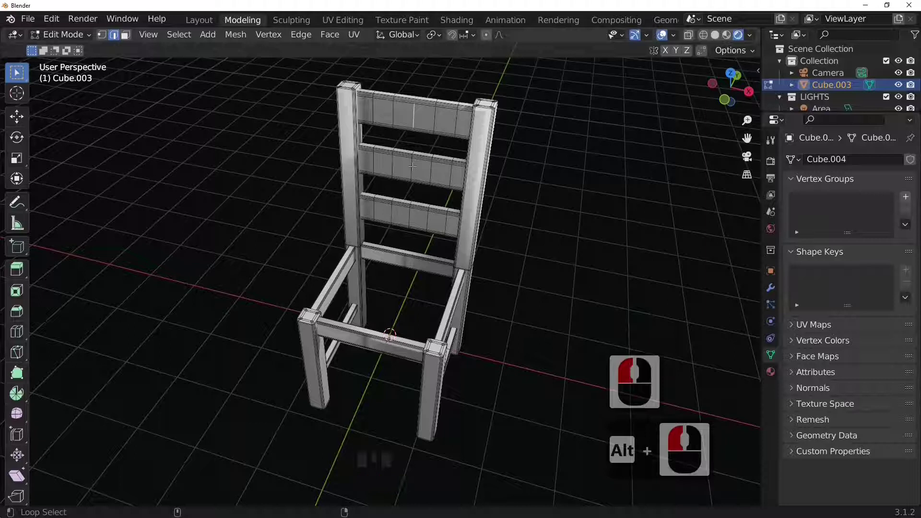
pyautogui.keyDown('alt'); pyautogui.keyDown('shift'); pyautogui.click(432, 213); pyautogui.keyUp('shift'); pyautogui.keyUp('alt')
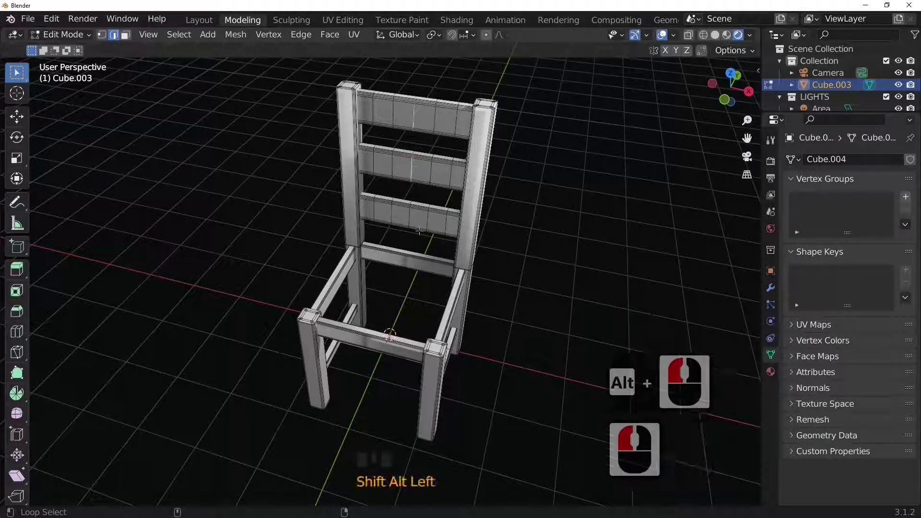
pyautogui.keyDown('alt'); pyautogui.keyDown('shift'); pyautogui.click(411, 214); pyautogui.keyUp('shift'); pyautogui.keyUp('alt')
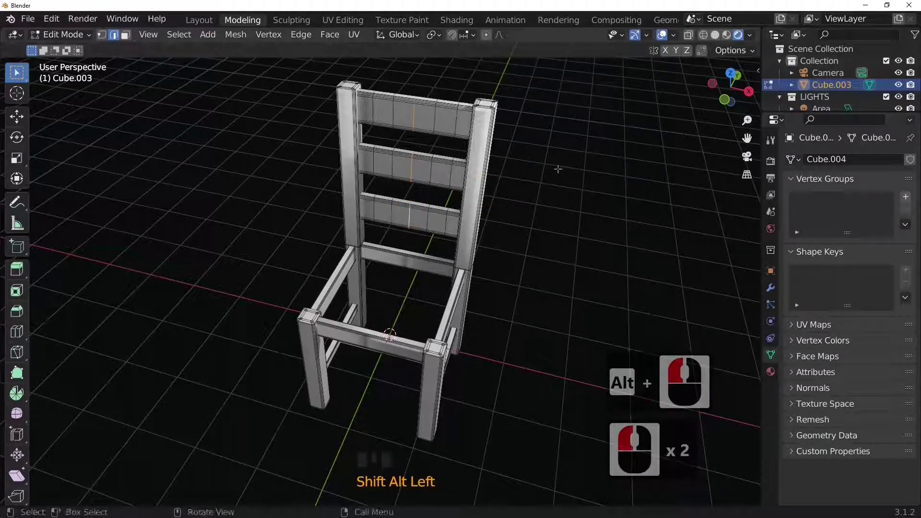
pyautogui.click(486, 35)
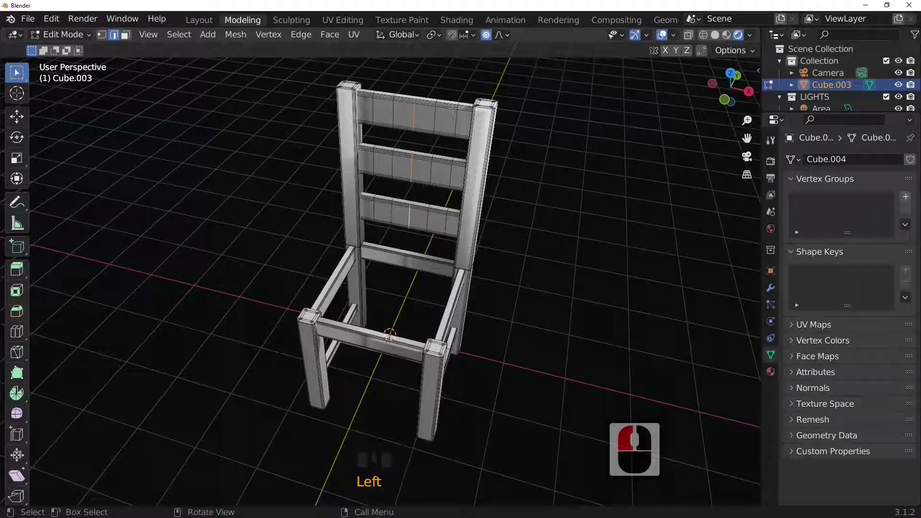
# Try moving the slats' centre loops along Y with a proportional size of 1.611 m, and undo the move
pyautogui.press('g')
pyautogui.press('y')
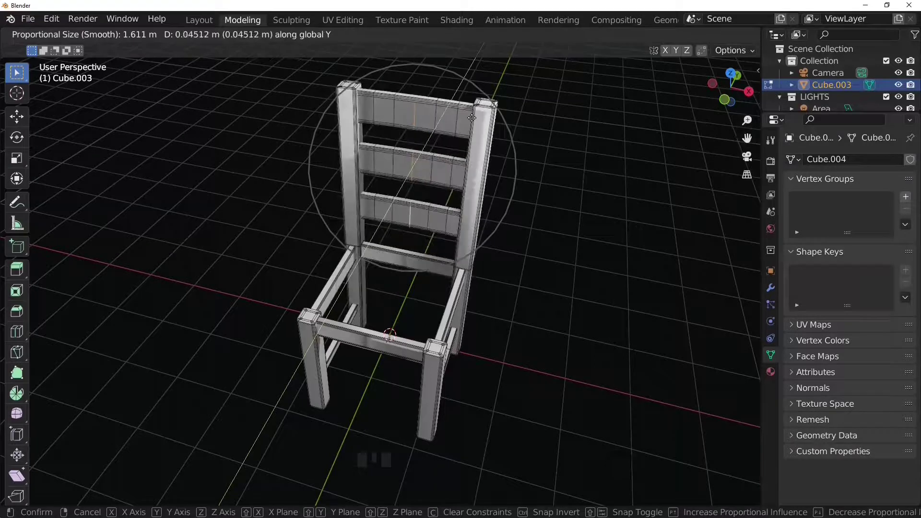
pyautogui.click(464, 121)
pyautogui.hotkey('ctrl', 'z')
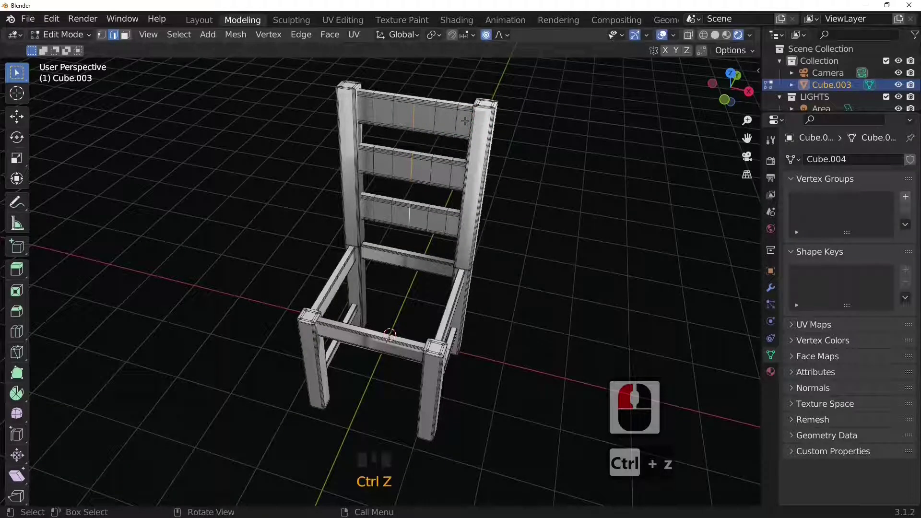
# Bow the three back slats backwards by moving their centre loops about 0.12 m along Y with a proportional size of about 0.909 m
pyautogui.press('g')
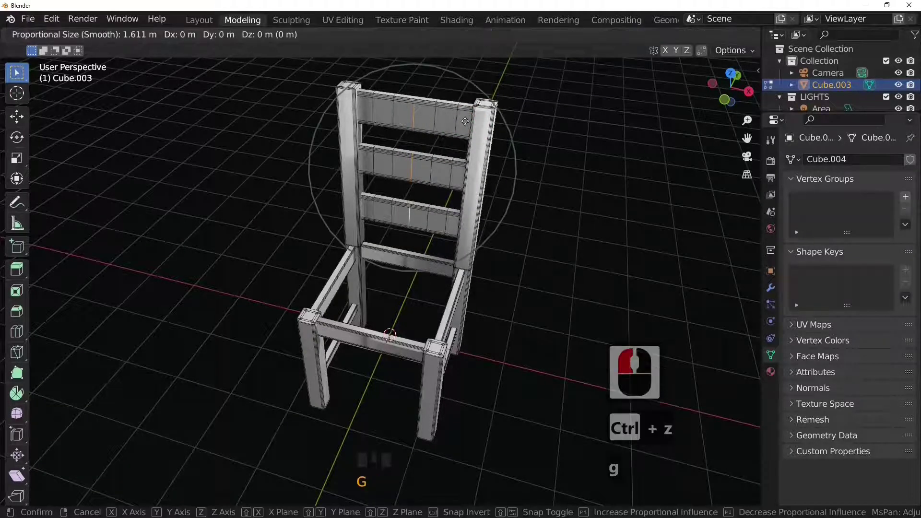
pyautogui.press('y')
pyautogui.scroll(4, 465, 122)
pyautogui.scroll(2, 465, 121)
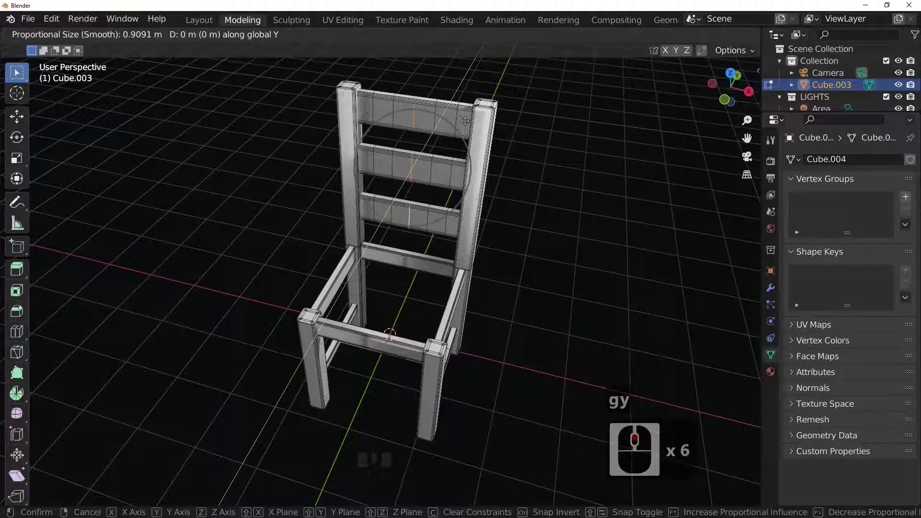
pyautogui.scroll(1, 465, 121)
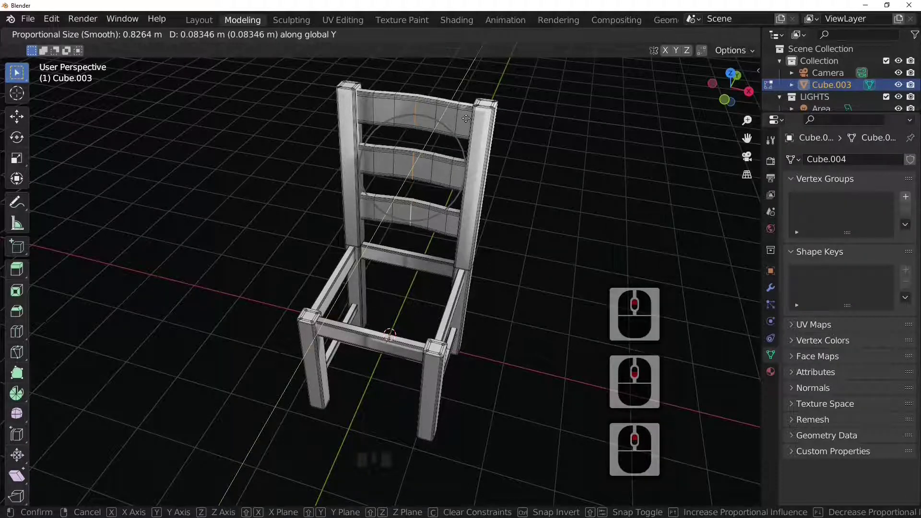
pyautogui.click(467, 117)
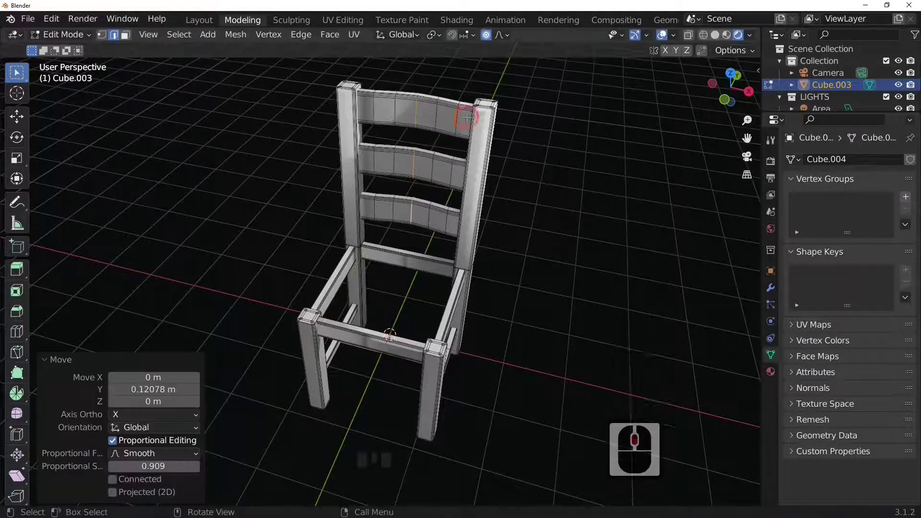
# Select the top faces of both back posts in face mode and grow the selection twice to cover the post ends
pyautogui.moveTo(531, 200); pyautogui.dragTo(499, 251, button='middle')
pyautogui.press('Tab')
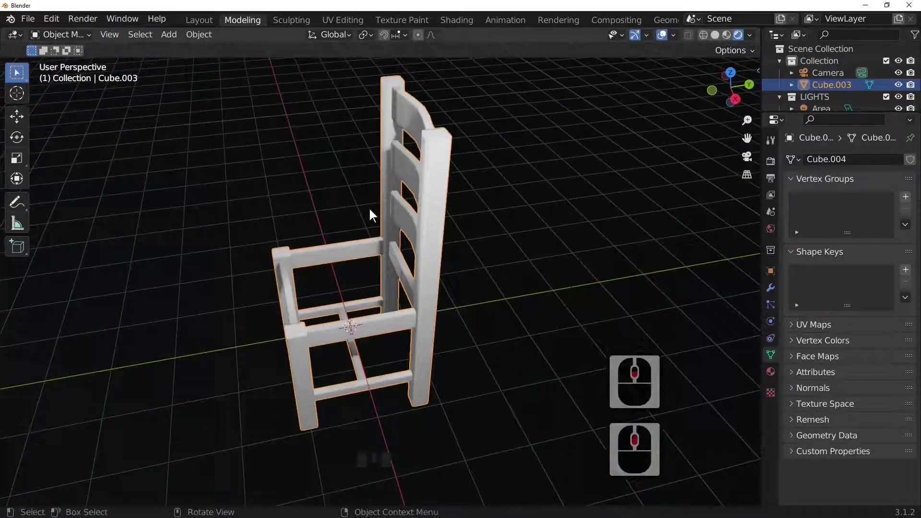
pyautogui.moveTo(448, 172); pyautogui.dragTo(431, 250, button='middle')
pyautogui.press('Tab')
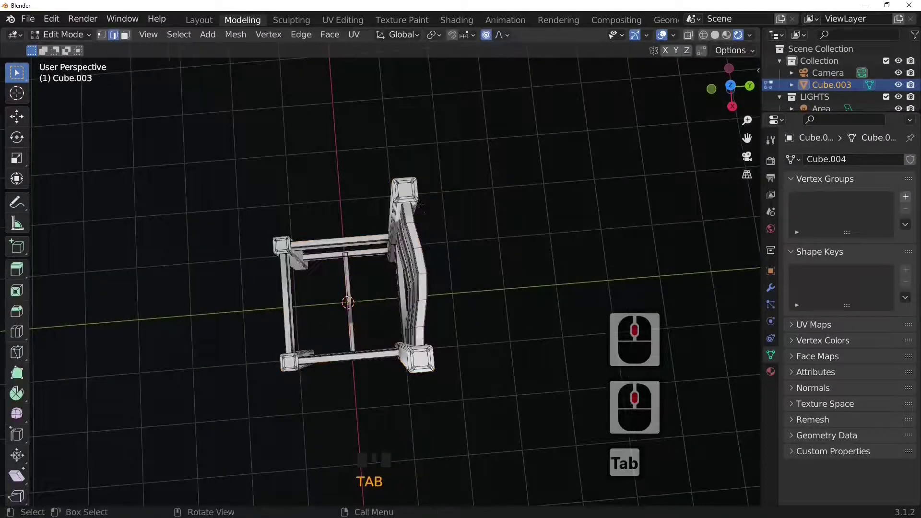
pyautogui.click(124, 34)
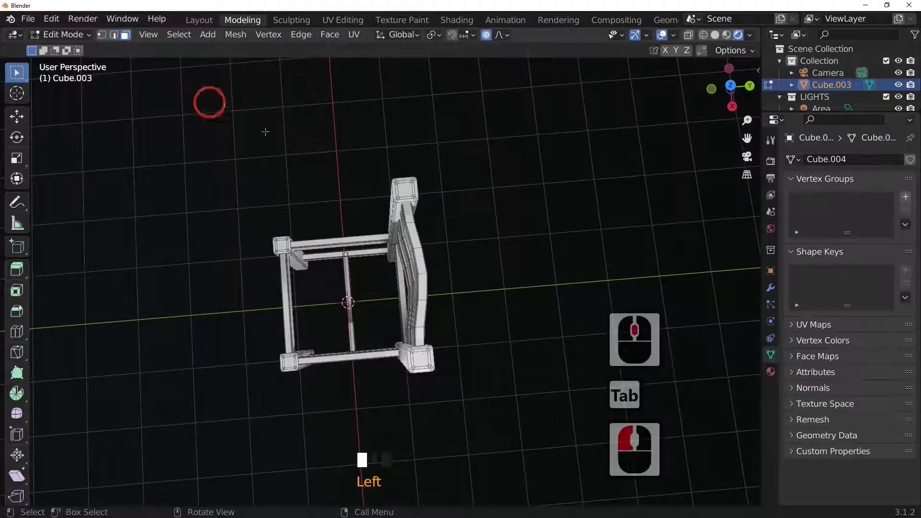
pyautogui.click(434, 244)
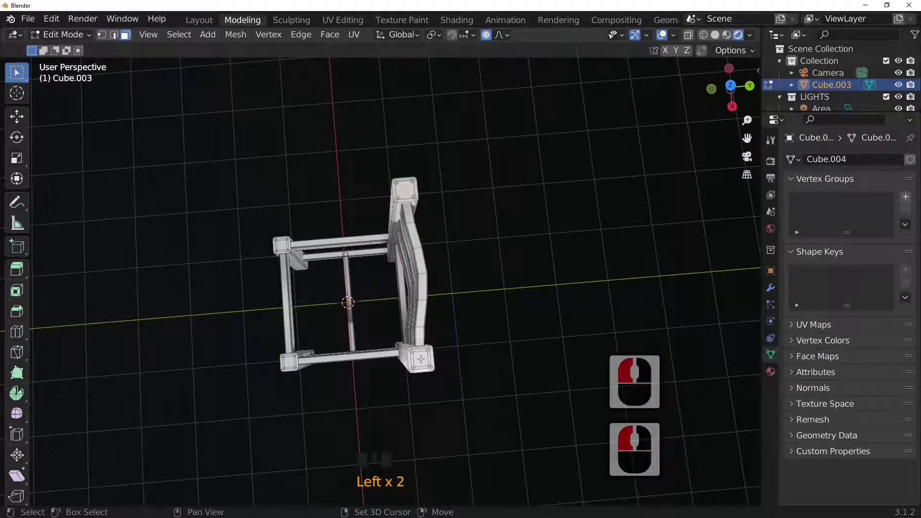
pyautogui.keyDown('shift'); pyautogui.click(421, 359); pyautogui.keyUp('shift')
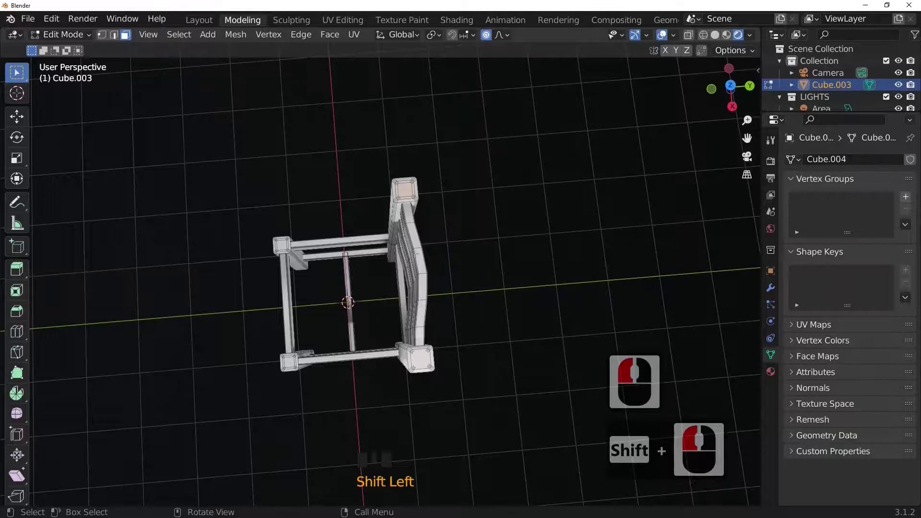
pyautogui.moveTo(414, 253); pyautogui.dragTo(427, 179, button='middle')
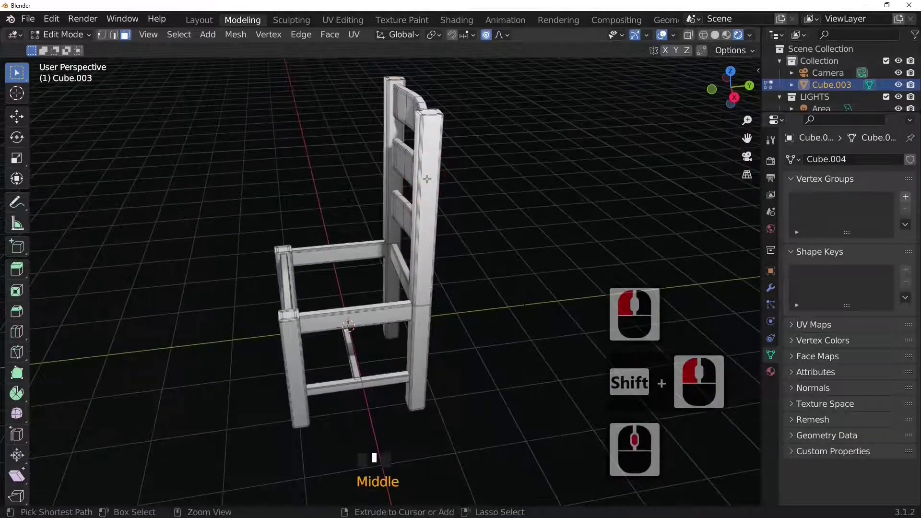
pyautogui.press('ctrl+KP_Add')
pyautogui.press('ctrl+KP_Add')
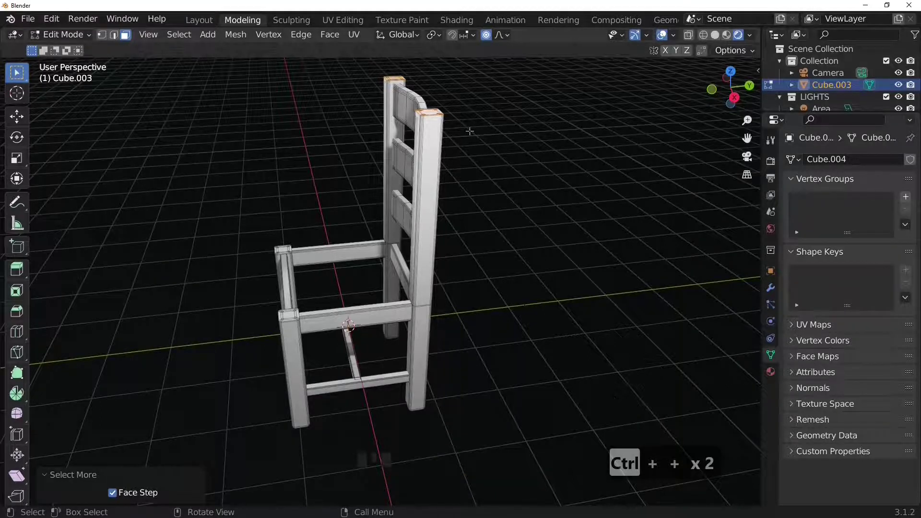
# Lean the chair back rearwards by moving the post tops along Y with a proportional size of about 2.85 m, and return to Object Mode
pyautogui.press('g')
pyautogui.press('y')
pyautogui.scroll(11, 469, 131)
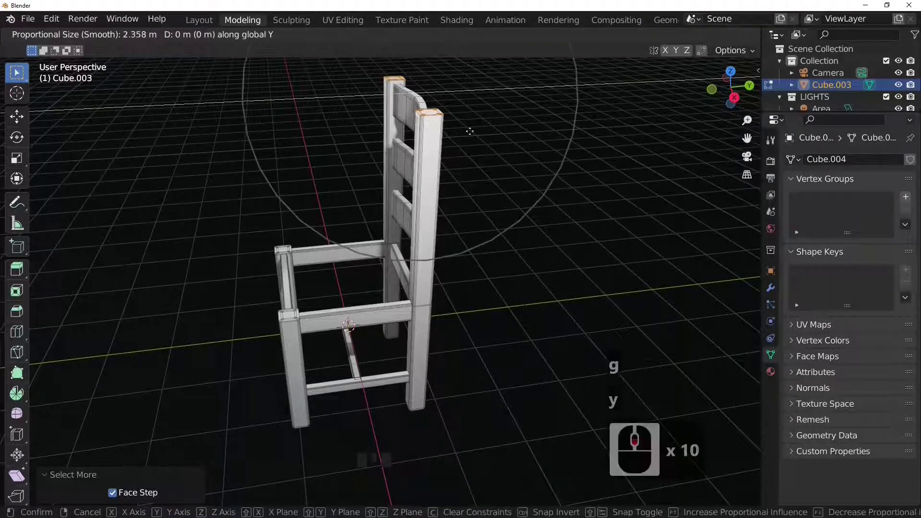
pyautogui.scroll(2, 494, 128)
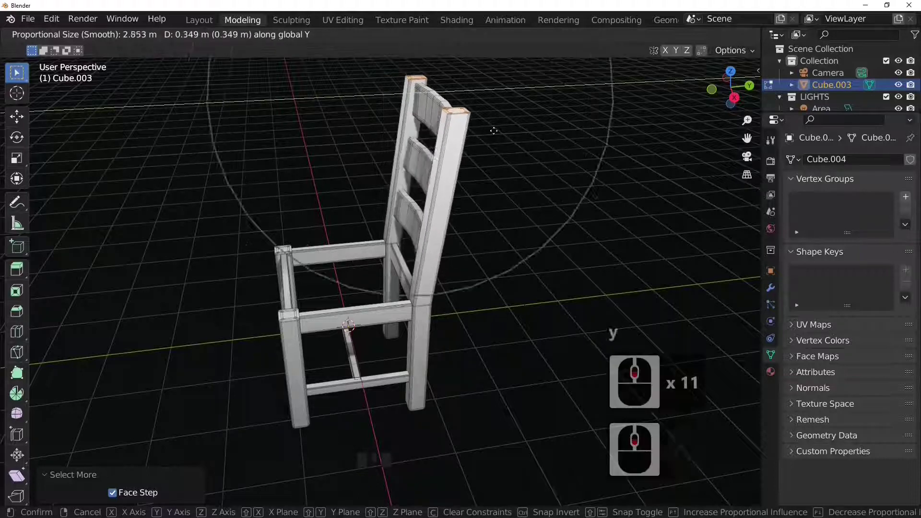
pyautogui.click(539, 127)
pyautogui.scroll(-4, 539, 128)
pyautogui.moveTo(539, 128); pyautogui.dragTo(480, 317, button='middle')
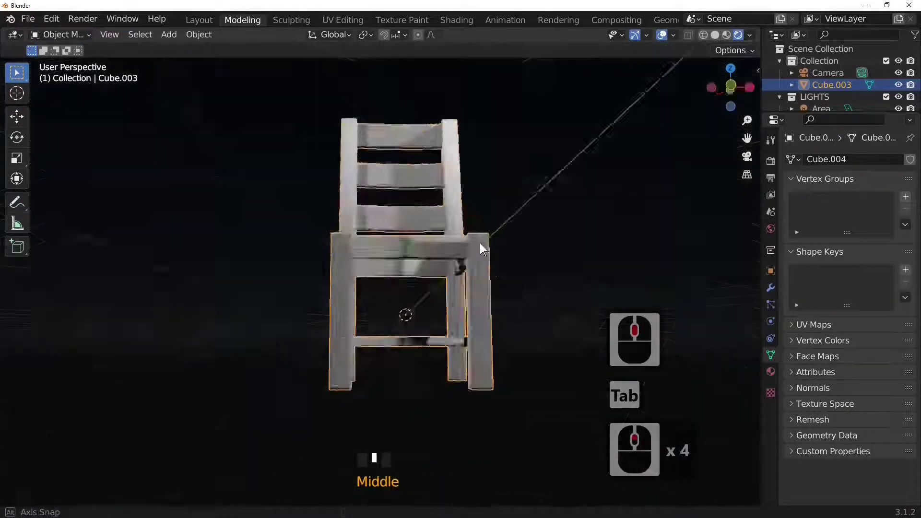
pyautogui.moveTo(481, 243); pyautogui.dragTo(266, 145, button='middle')
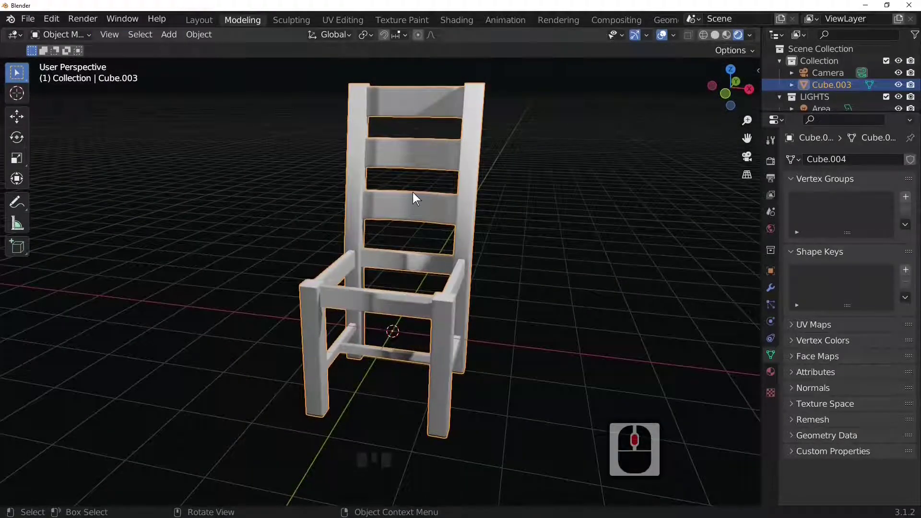
# Rename the chair object as "chair" and hide it from the viewport
pyautogui.doubleClick(831, 84)
pyautogui.moveTo(261, 235); pyautogui.dragTo(531, 226, button='middle')
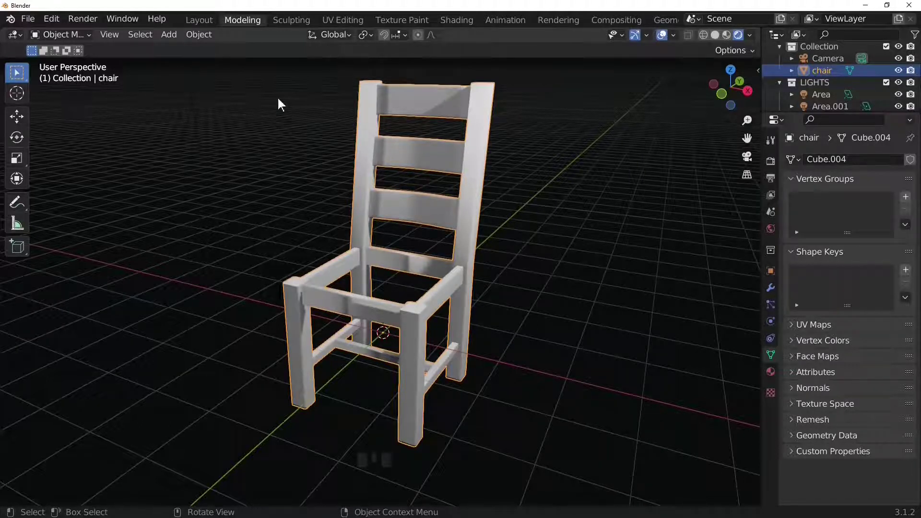
pyautogui.click(473, 235)
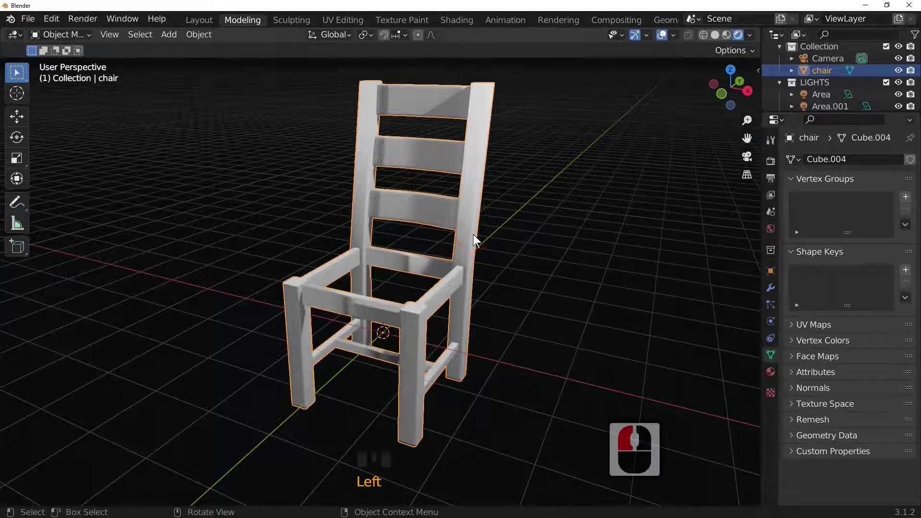
pyautogui.press('h')
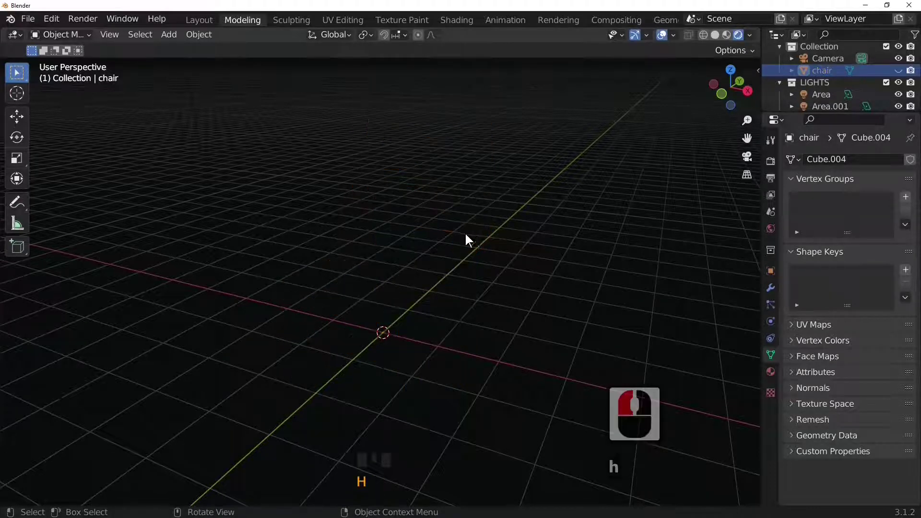
# Add a cube at the world origin and flatten it along Z to a scale of about 0.07, making a thin slab
pyautogui.click(163, 35)
pyautogui.moveTo(198, 48)
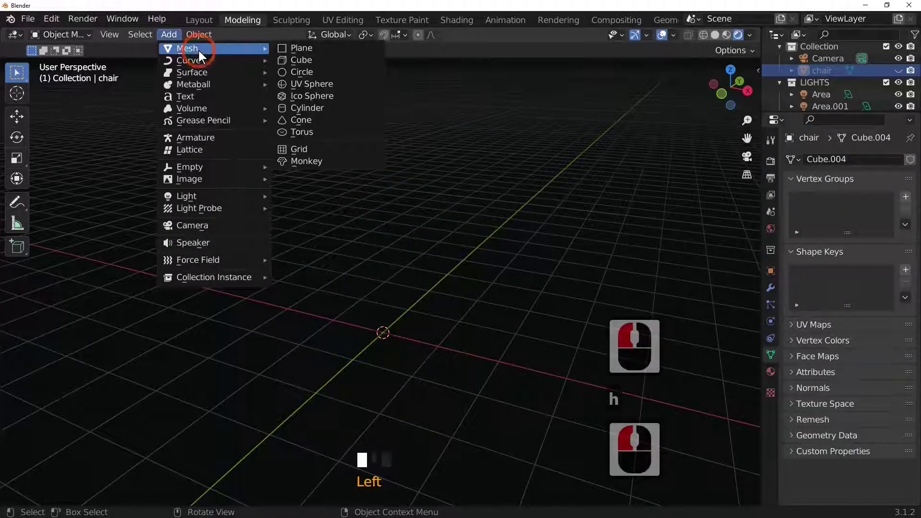
pyautogui.click(327, 57)
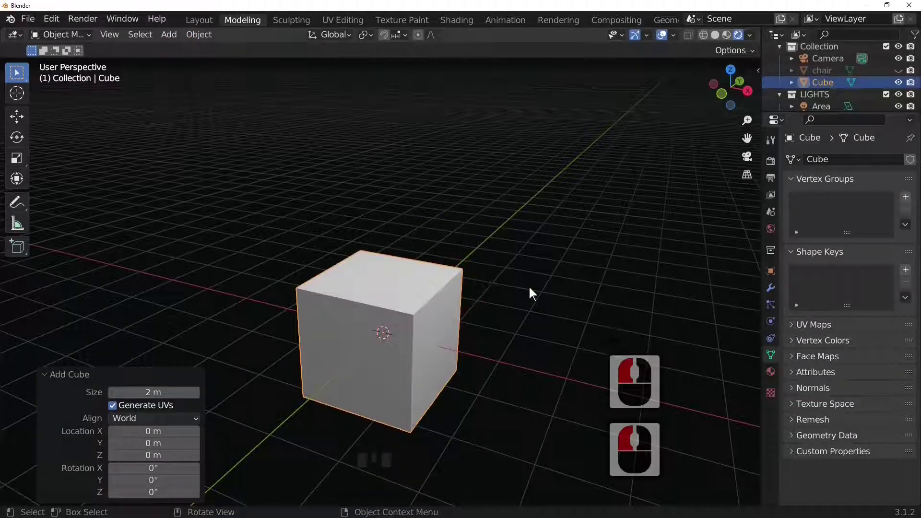
pyautogui.press('s')
pyautogui.press('z')
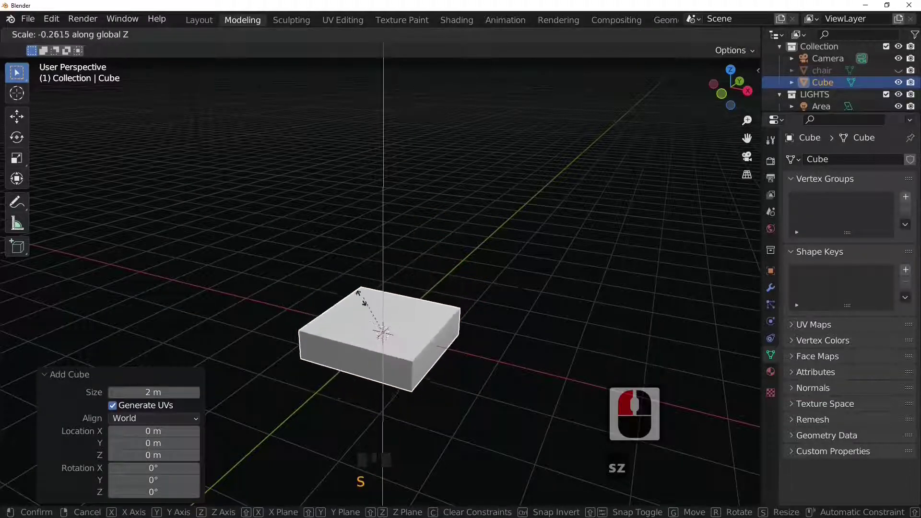
pyautogui.click(374, 329)
pyautogui.click(483, 360)
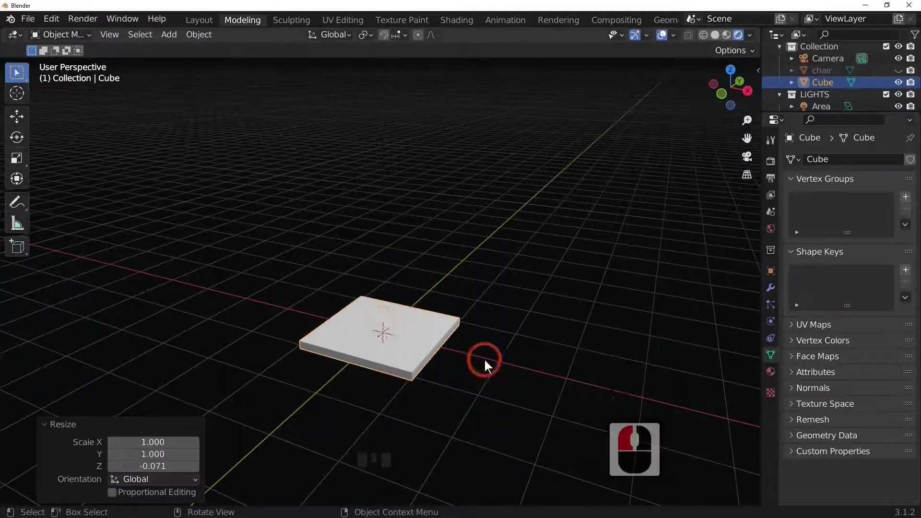
# In Edit Mode, extrude the slab's underside face straight down along global Z by about 0.03 m
pyautogui.moveTo(484, 360); pyautogui.dragTo(401, 303, button='middle')
pyautogui.click(401, 303)
pyautogui.press('Tab')
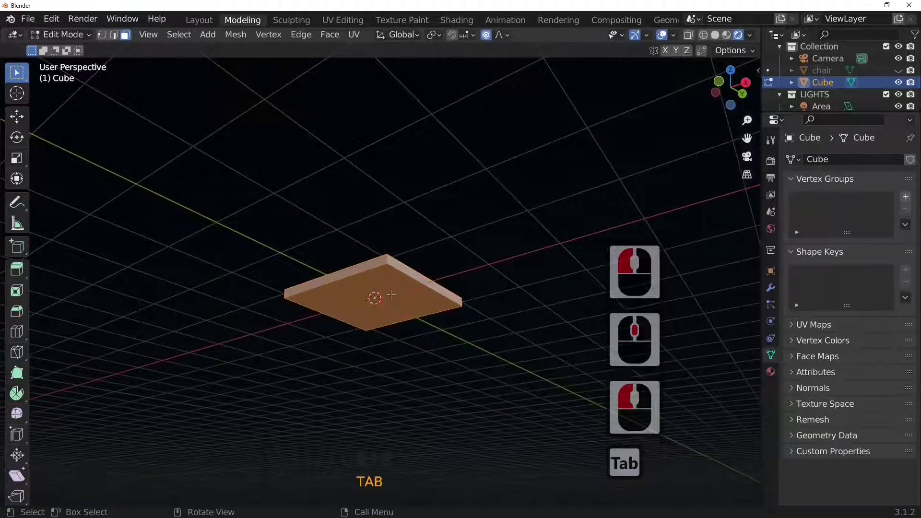
pyautogui.press('Tab')
pyautogui.press('Tab')
pyautogui.click(429, 303)
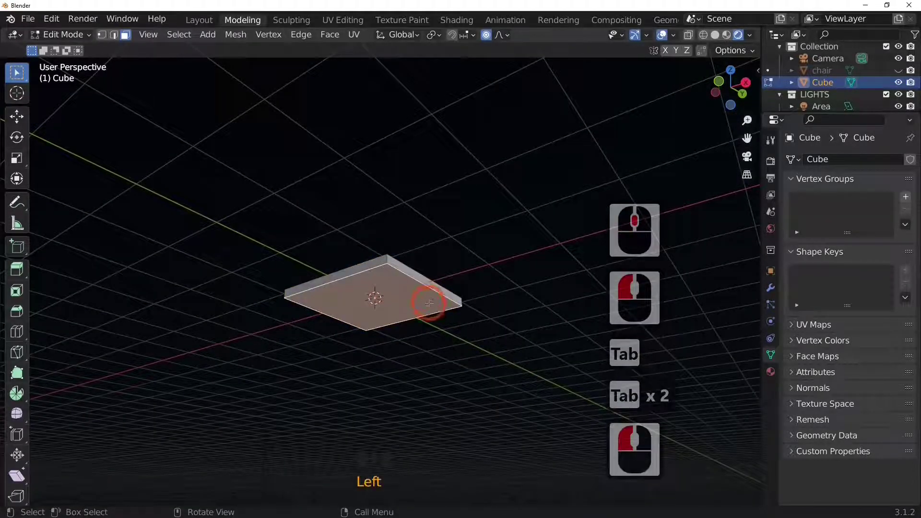
pyautogui.press('e')
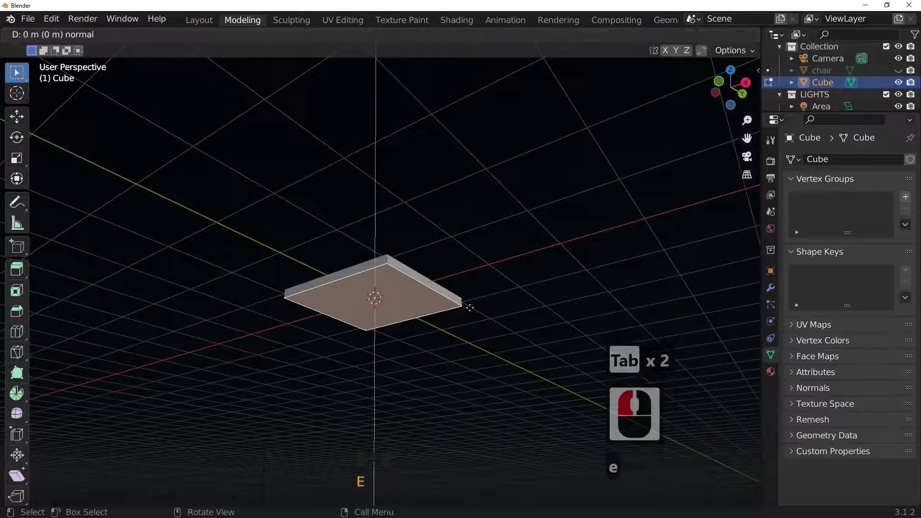
pyautogui.press('z')
pyautogui.press('z')
pyautogui.click(470, 308)
# Try a second extrusion of the underside face by about 0.08 m in Z and undo it
pyautogui.press('e')
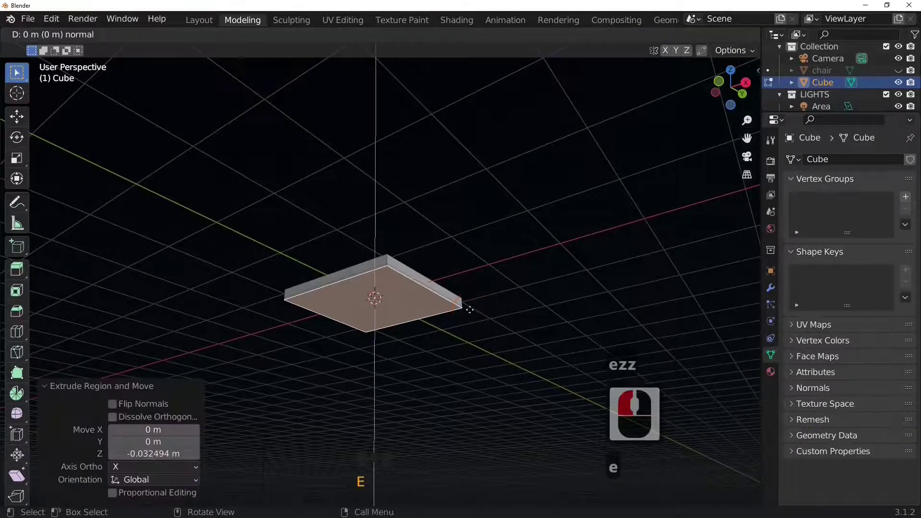
pyautogui.press('z')
pyautogui.click(469, 313)
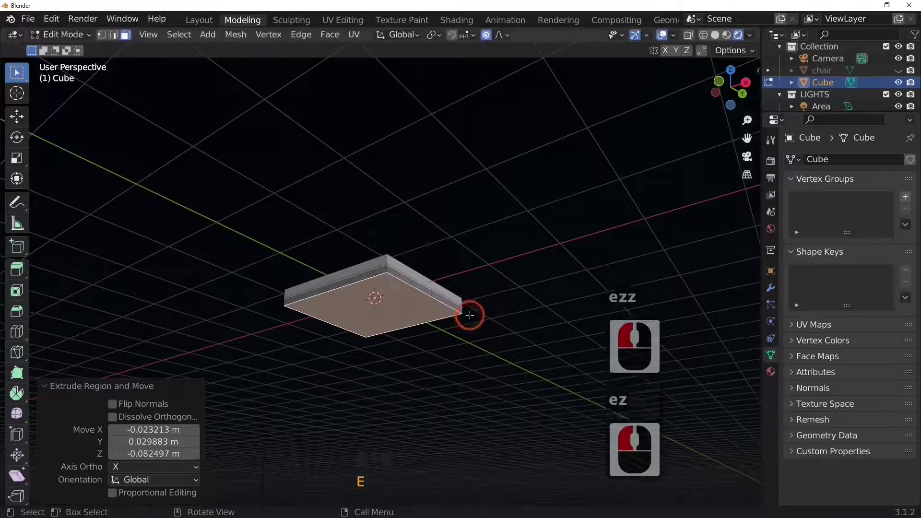
pyautogui.press('Tab')
pyautogui.moveTo(465, 328); pyautogui.dragTo(485, 367, button='middle')
pyautogui.scroll(3, 388, 364)
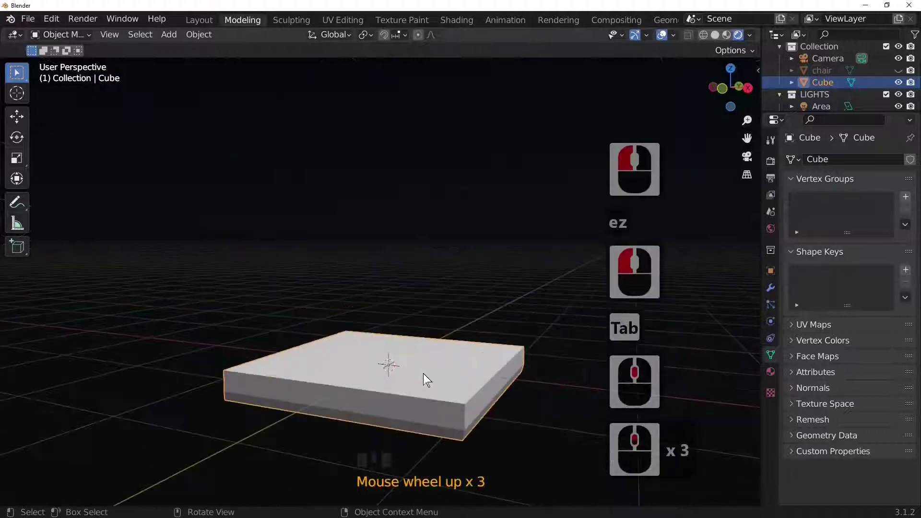
pyautogui.moveTo(424, 377); pyautogui.dragTo(311, 390, button='middle')
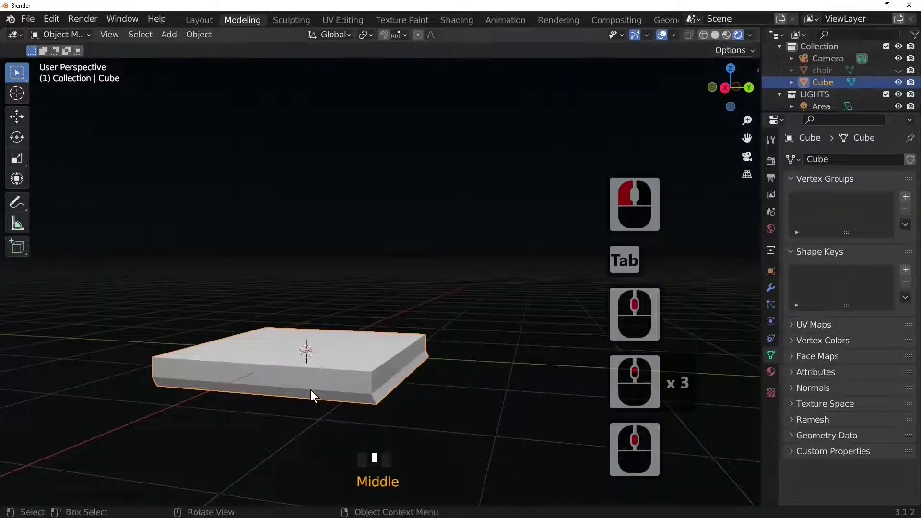
pyautogui.hotkey('ctrl', 'z')
pyautogui.hotkey('ctrl', 'z')
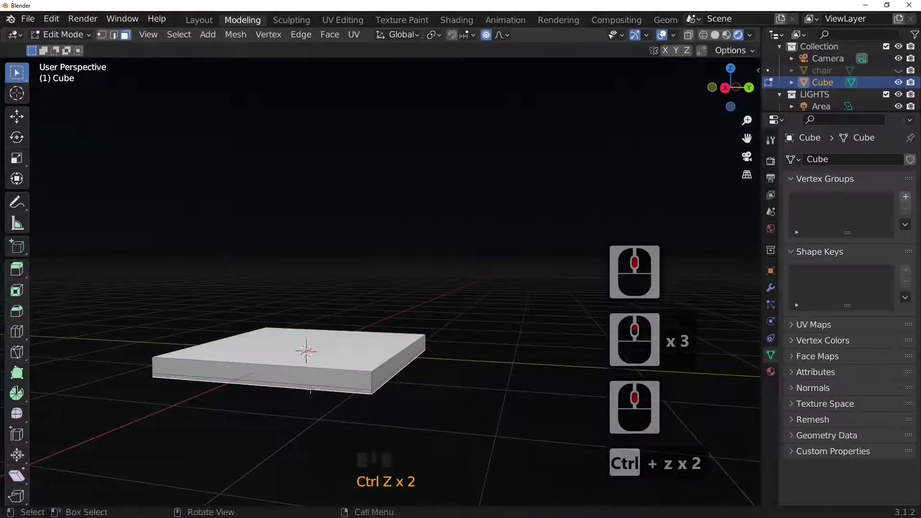
# Extrude the underside face down again by about 0.02 m along global Z and return to Object Mode
pyautogui.press('e')
pyautogui.press('z')
pyautogui.press('z')
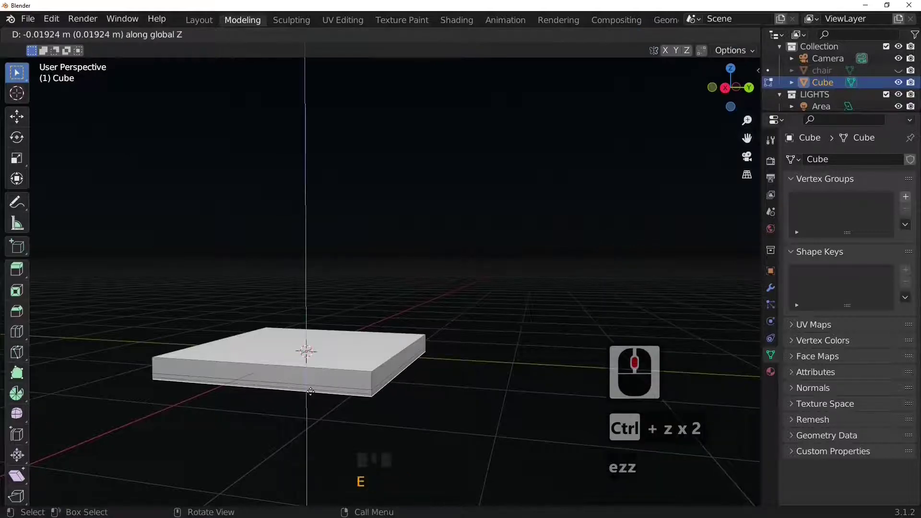
pyautogui.click(308, 391)
pyautogui.press('Tab')
# Add a Subdivision Surface modifier to the slab and set its viewport levels to 2
pyautogui.moveTo(406, 410); pyautogui.dragTo(772, 372, button='middle')
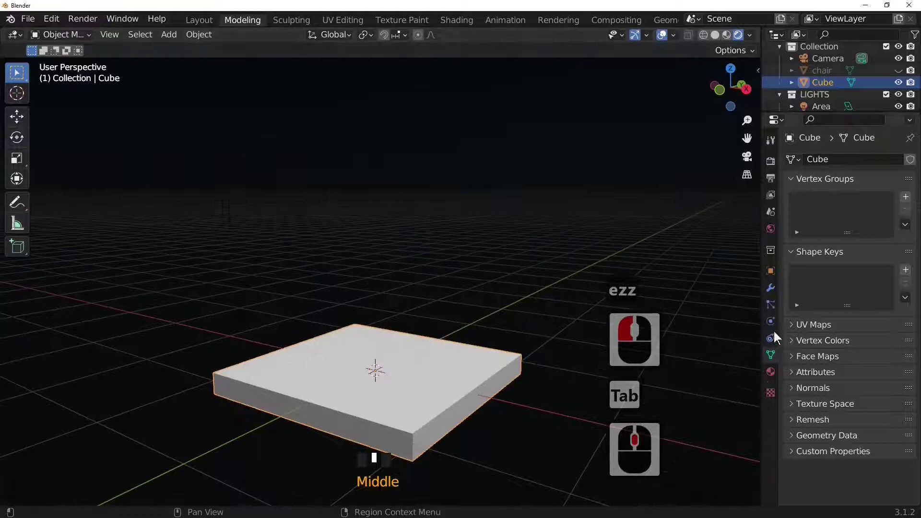
pyautogui.click(771, 288)
pyautogui.click(826, 159)
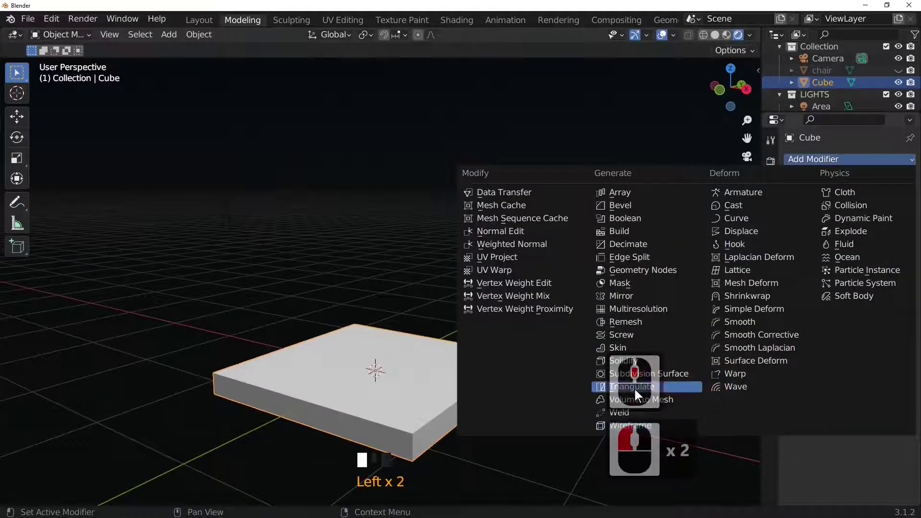
pyautogui.click(666, 374)
pyautogui.moveTo(666, 368); pyautogui.dragTo(322, 391, button='middle')
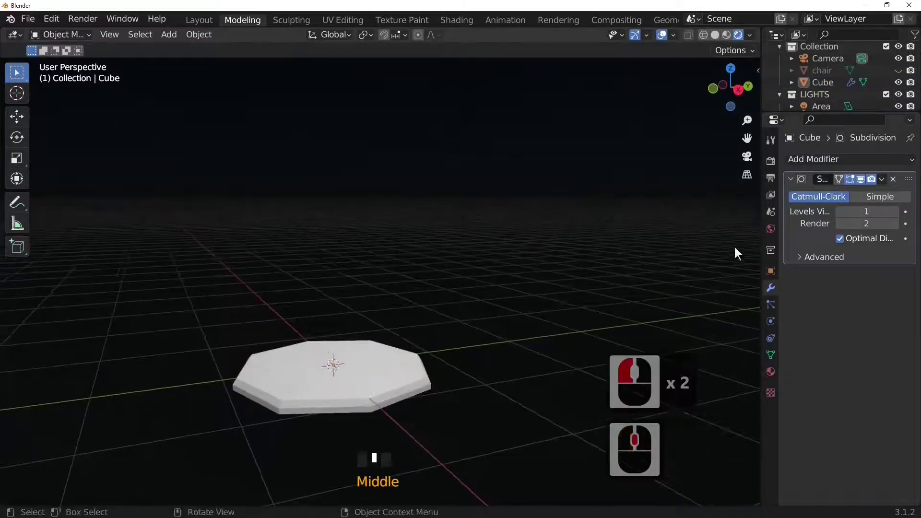
pyautogui.click(894, 211)
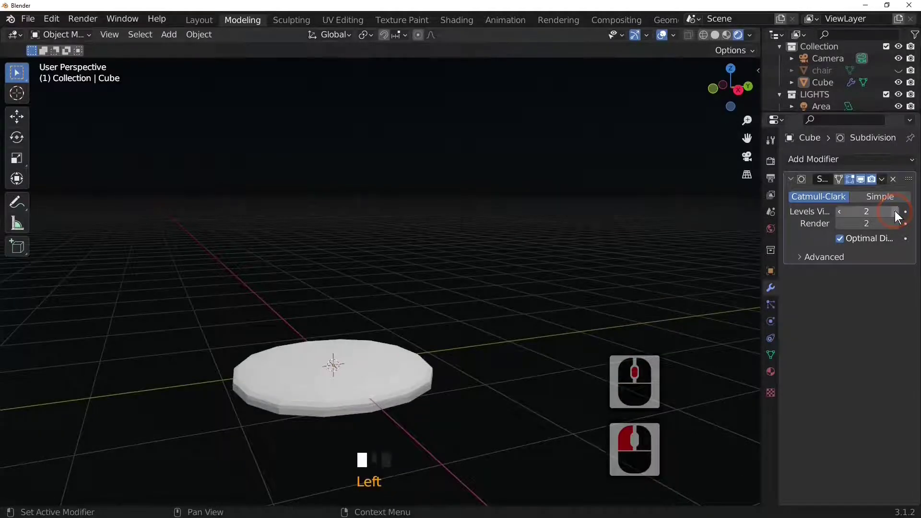
# In Edit Mode, add two evenly spaced loop cuts across the slab's front side, running along Y, without sliding them
pyautogui.moveTo(342, 397); pyautogui.dragTo(387, 398, button='middle')
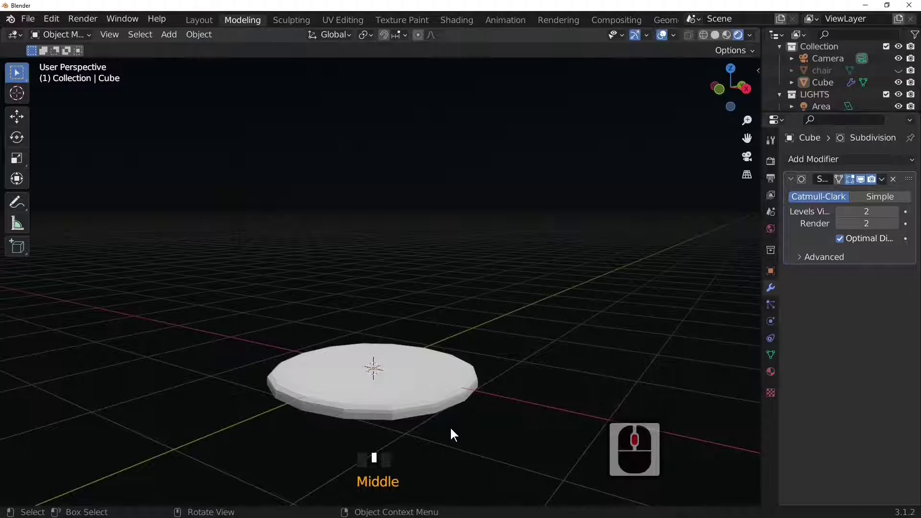
pyautogui.press('Tab')
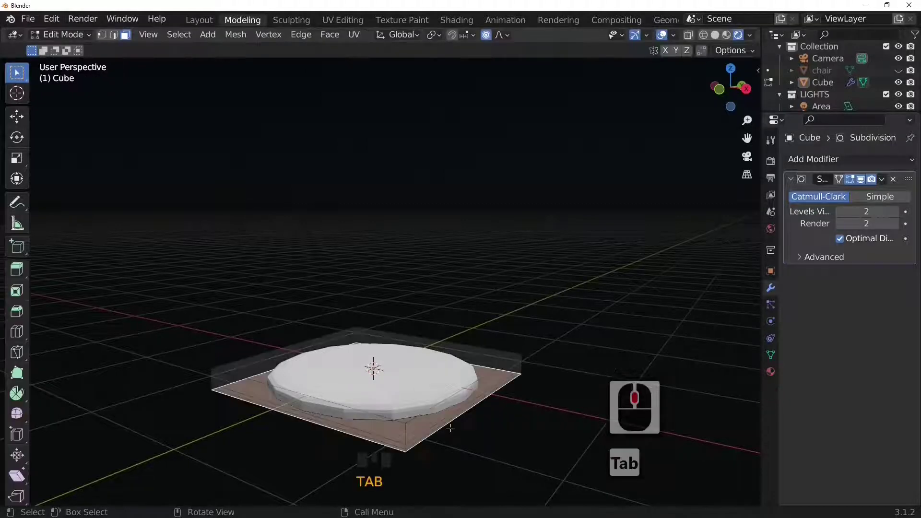
pyautogui.click(309, 397)
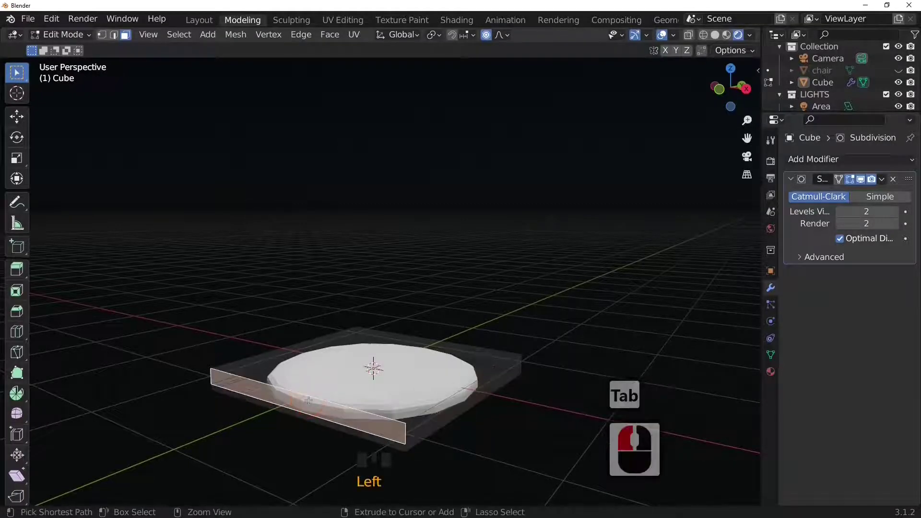
pyautogui.hotkey('ctrl', 'r')
pyautogui.scroll(1, 309, 399)
pyautogui.click(308, 400)
pyautogui.click(308, 400)
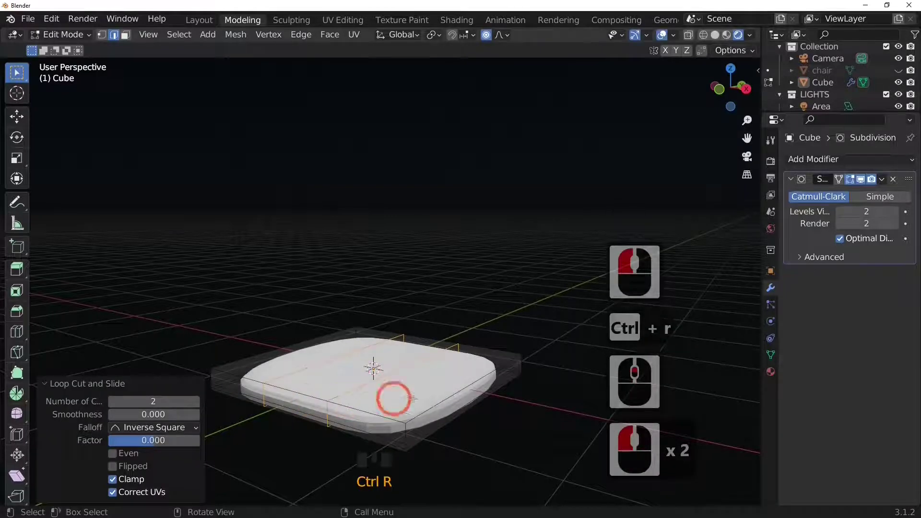
# Add two evenly spaced loop cuts perpendicular to the first pair, dividing the slab's top into a three-by-three grid
pyautogui.click(451, 391)
pyautogui.hotkey('ctrl', 'r')
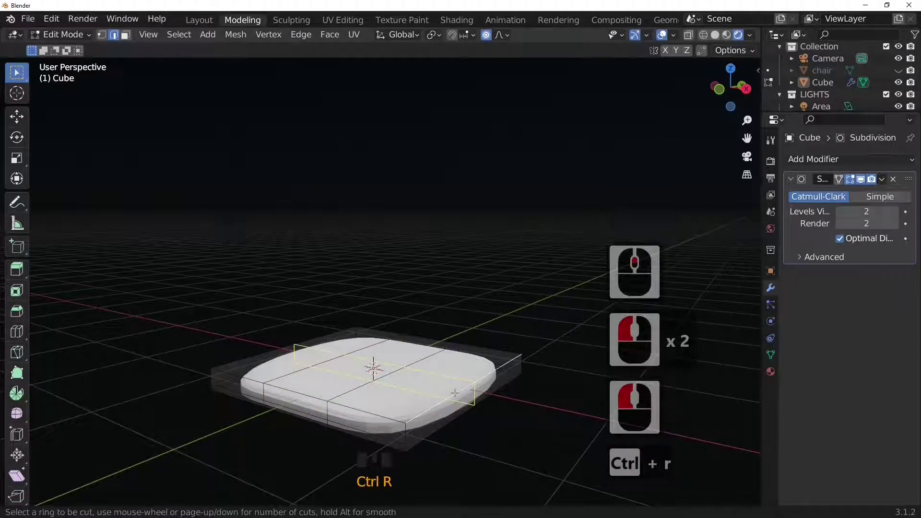
pyautogui.scroll(-1, 455, 393)
pyautogui.click(455, 394)
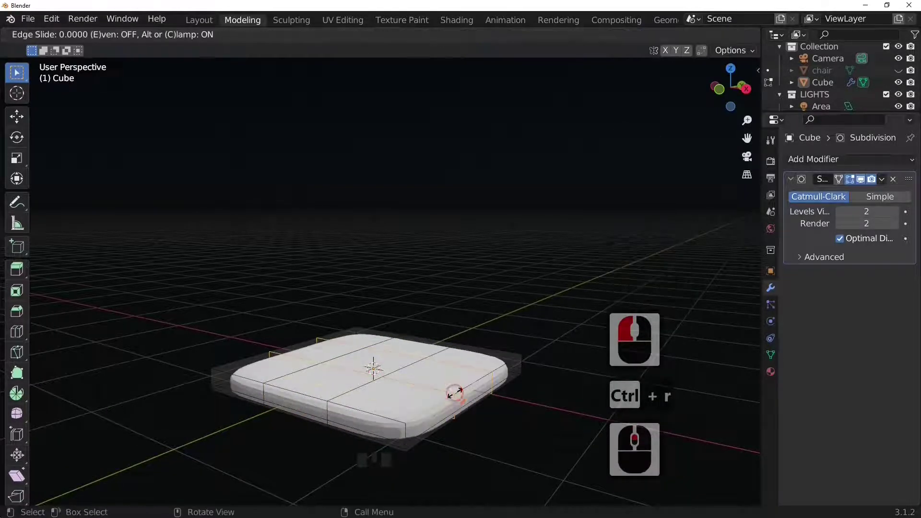
pyautogui.click(452, 389)
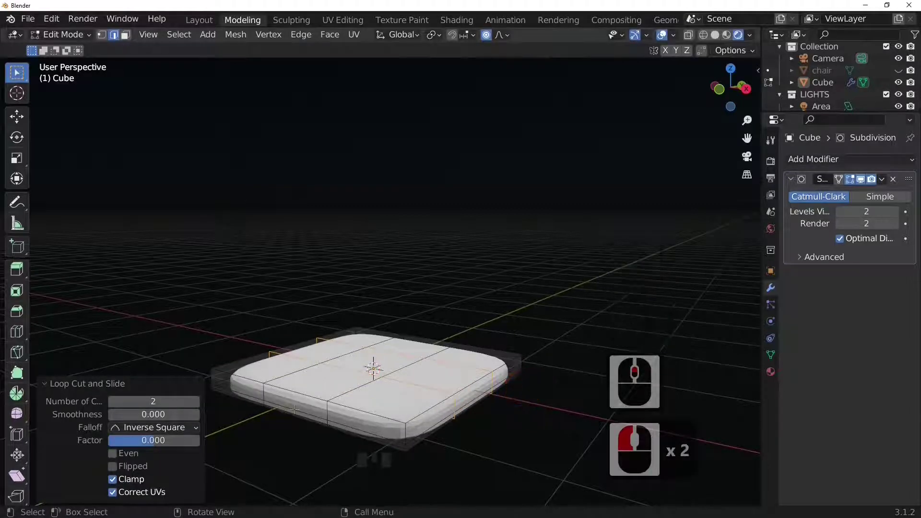
# Add two more edge loops, one after the other, towards the slab's positive Y edge to sharpen its corners, and return to Object Mode
pyautogui.moveTo(452, 376); pyautogui.dragTo(469, 388, button='middle')
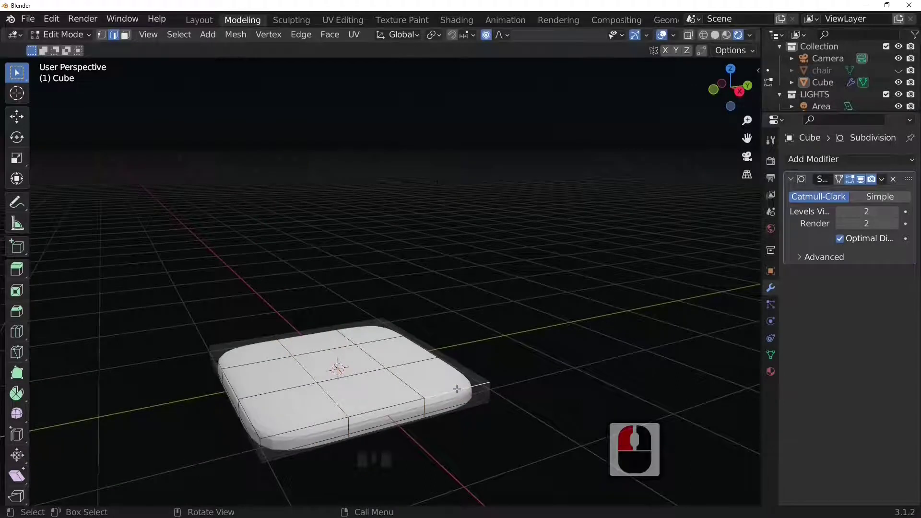
pyautogui.hotkey('ctrl', 'r')
pyautogui.click(456, 389)
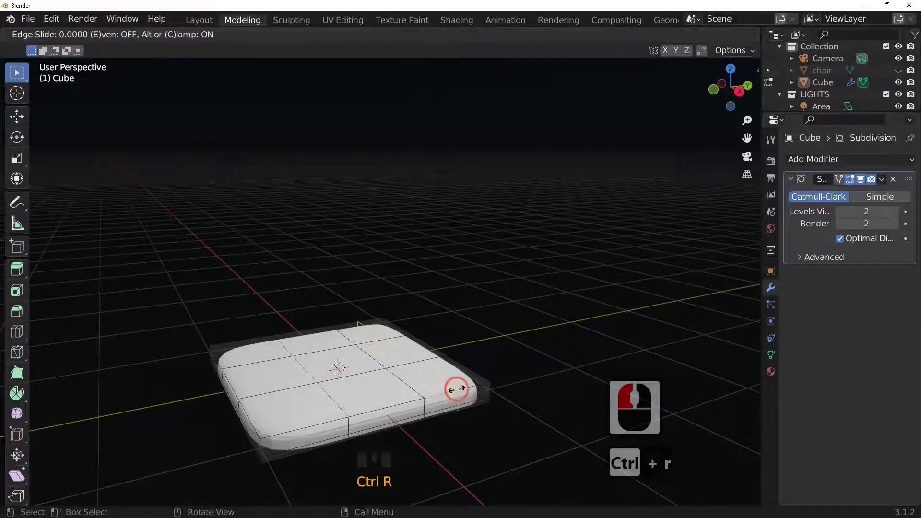
pyautogui.click(457, 390)
pyautogui.click(473, 386)
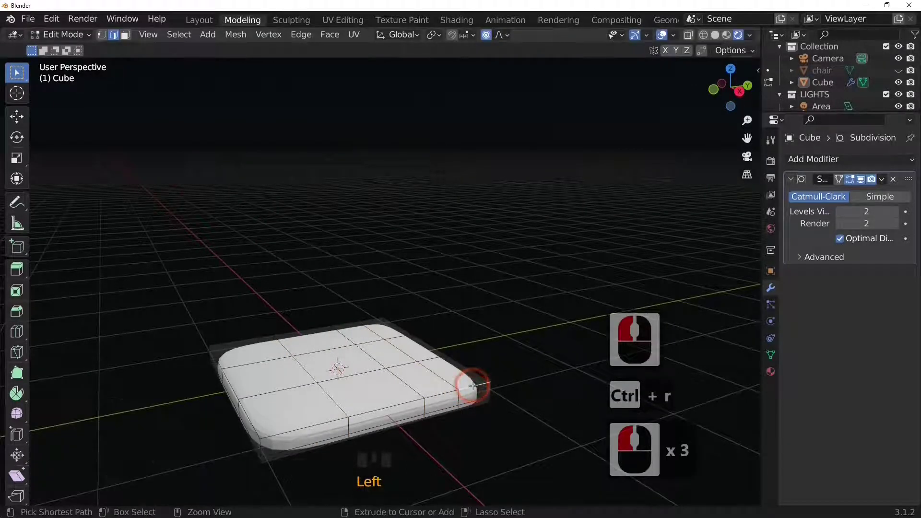
pyautogui.hotkey('ctrl', 'r')
pyautogui.click(473, 386)
pyautogui.moveTo(472, 386); pyautogui.dragTo(533, 385)
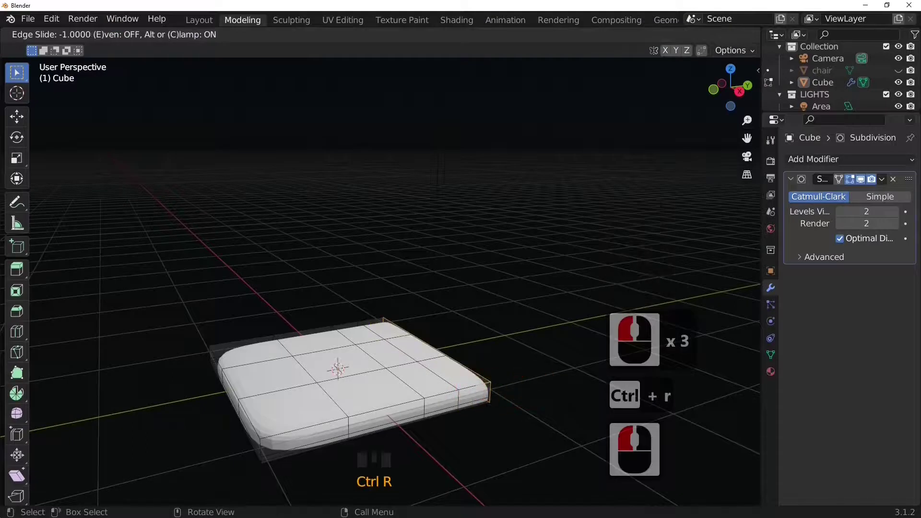
pyautogui.moveTo(467, 396); pyautogui.dragTo(474, 393)
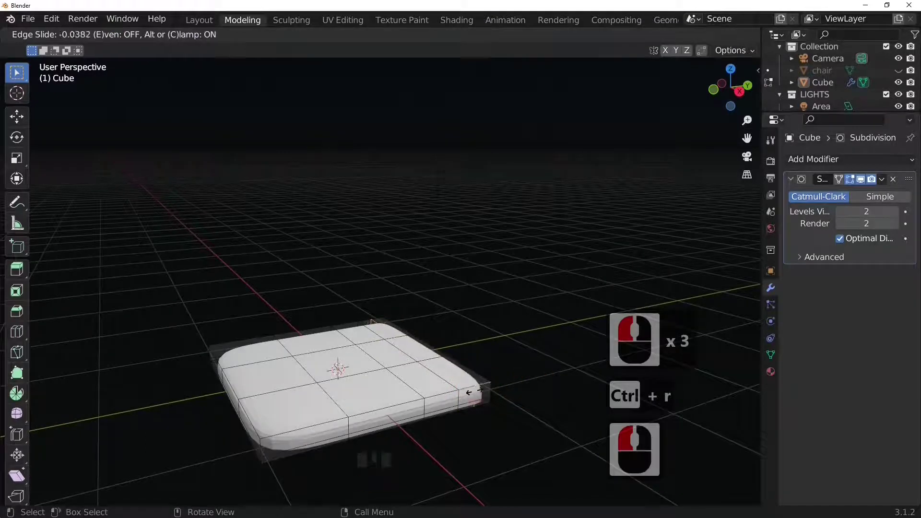
pyautogui.click(483, 391)
pyautogui.press('Tab')
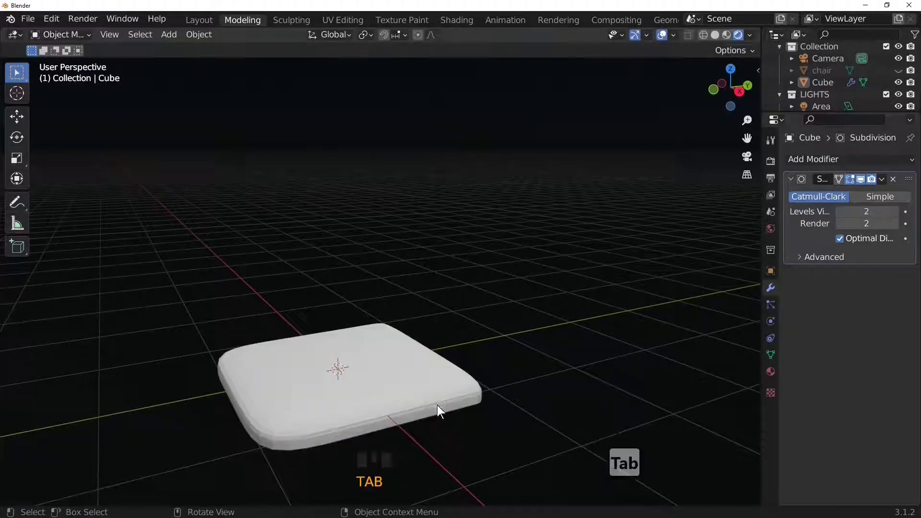
# Select the rounded slab and apply Shade Smooth to it
pyautogui.rightClick(394, 401)
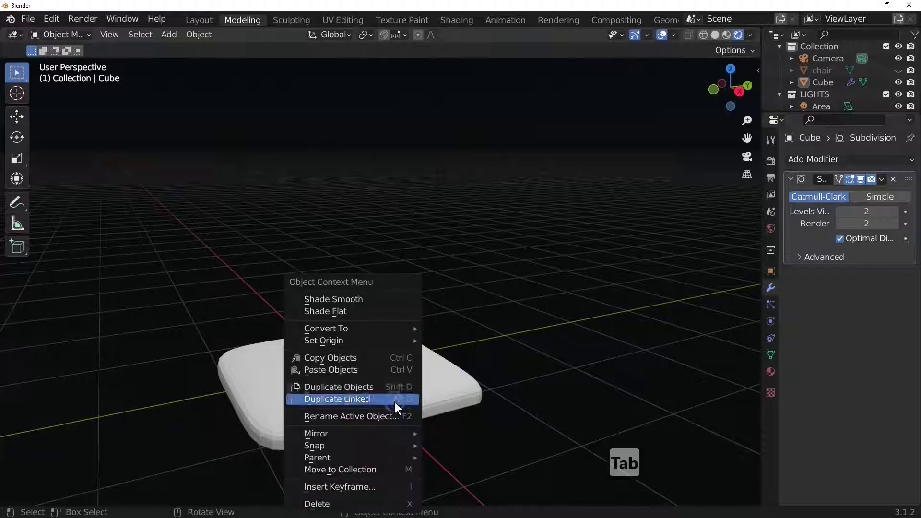
pyautogui.click(367, 301)
pyautogui.click(362, 318)
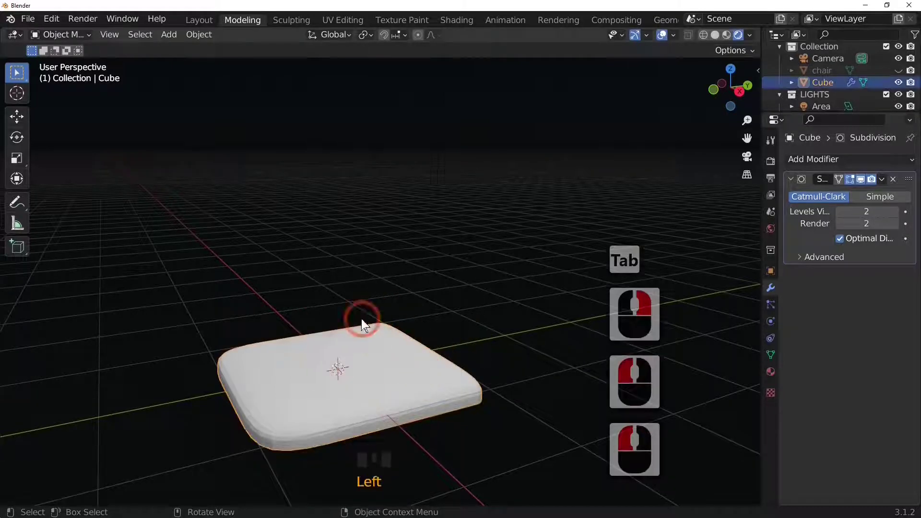
pyautogui.rightClick(342, 361)
pyautogui.rightClick(443, 398)
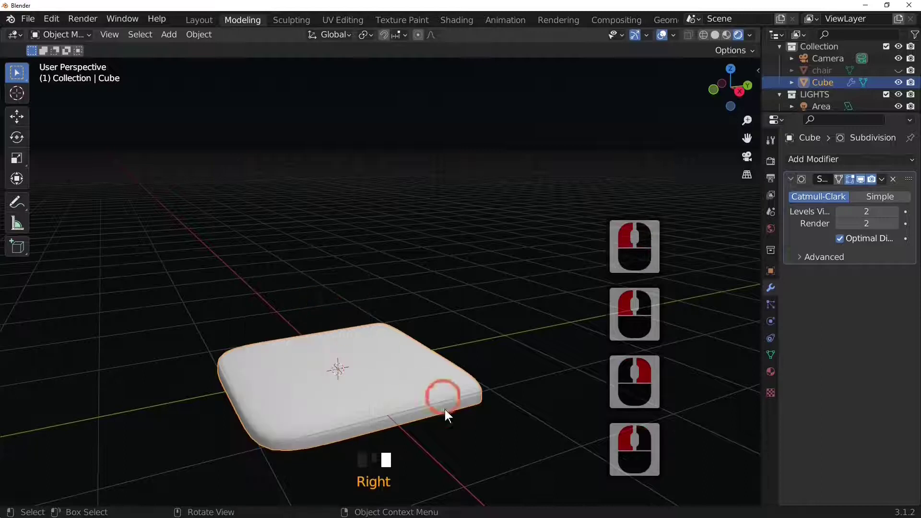
# Enter Edit Mode on the rounded slab and switch to face selection
pyautogui.moveTo(445, 409); pyautogui.dragTo(560, 391, button='middle')
pyautogui.press('Tab')
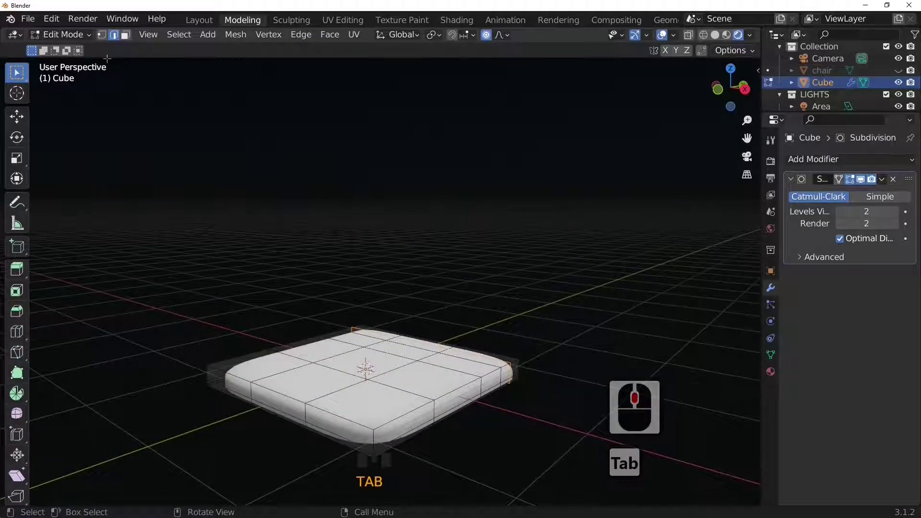
pyautogui.click(126, 34)
# Try to raise the slab's central top face along Z using smooth proportional editing with a radius of about 1.1 m
pyautogui.click(366, 360)
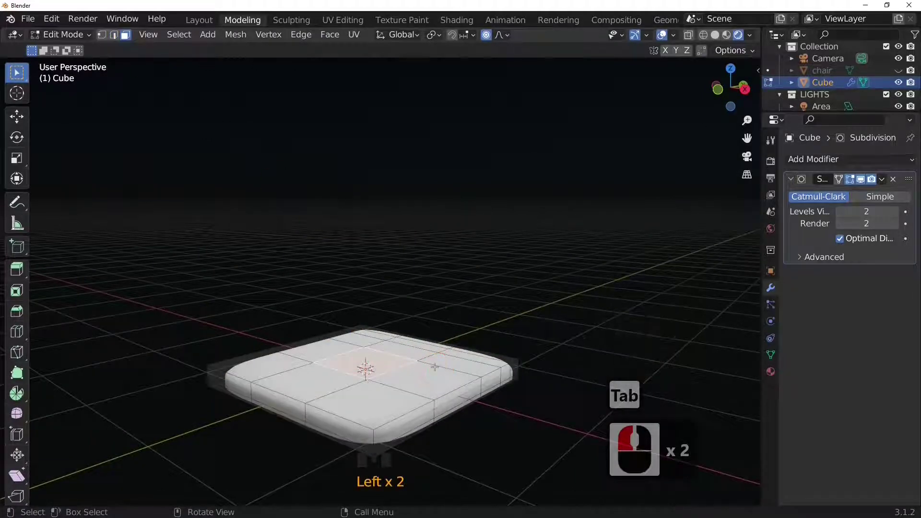
pyautogui.press('g')
pyautogui.press('z')
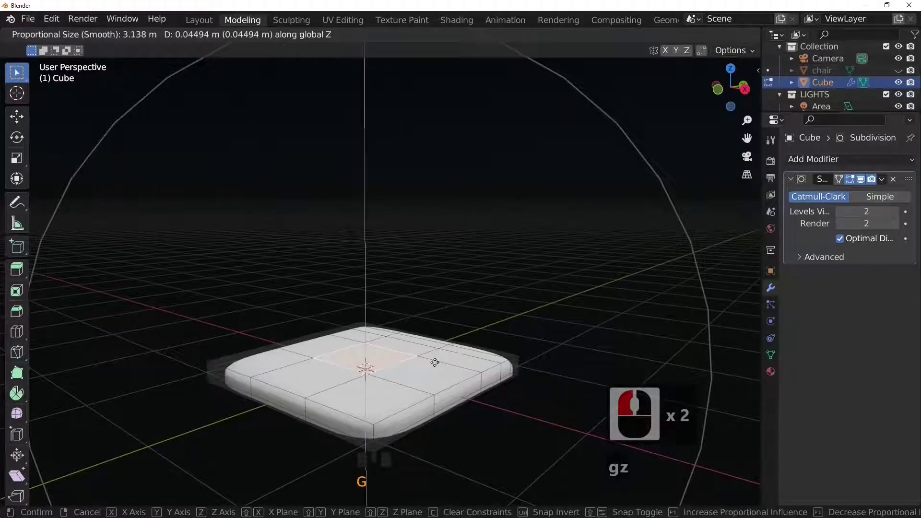
pyautogui.scroll(17, 435, 358)
pyautogui.scroll(-1, 436, 354)
pyautogui.scroll(-5, 435, 352)
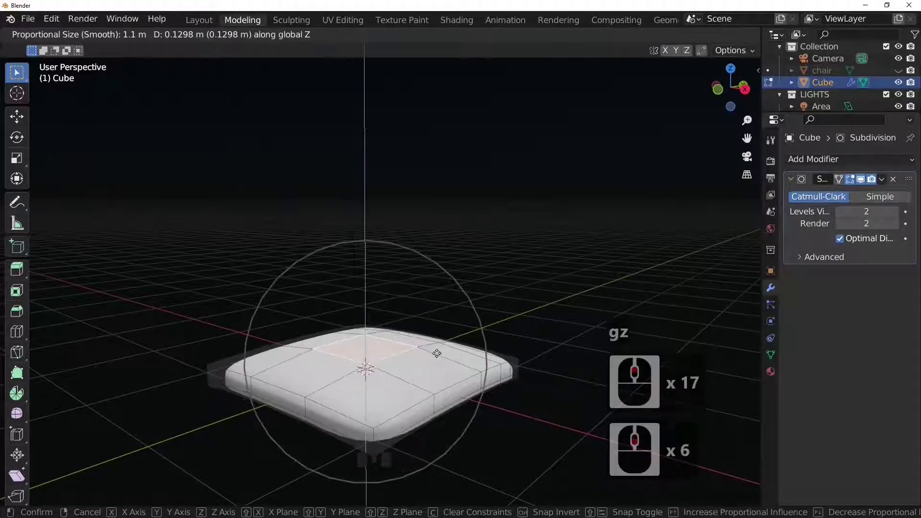
pyautogui.click(434, 350)
# Check the bulged slab from a low side angle and undo the proportional raise of its central face
pyautogui.press('Tab')
pyautogui.moveTo(479, 369); pyautogui.dragTo(522, 401, button='middle')
pyautogui.middleClick(520, 395)
pyautogui.press('Tab')
pyautogui.scroll(3, 496, 399)
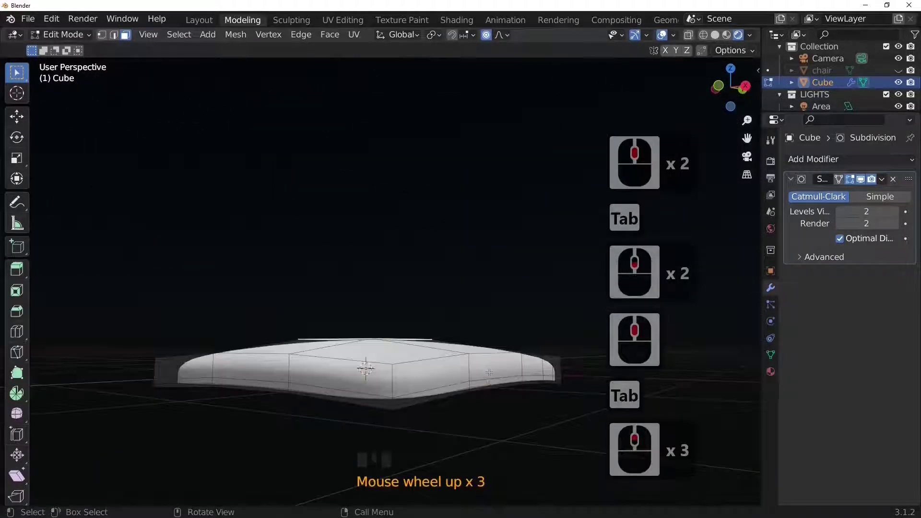
pyautogui.middleClick(493, 379)
pyautogui.hotkey('ctrl', 'z')
pyautogui.hotkey('ctrl', 'z')
pyautogui.hotkey('ctrl', 'z')
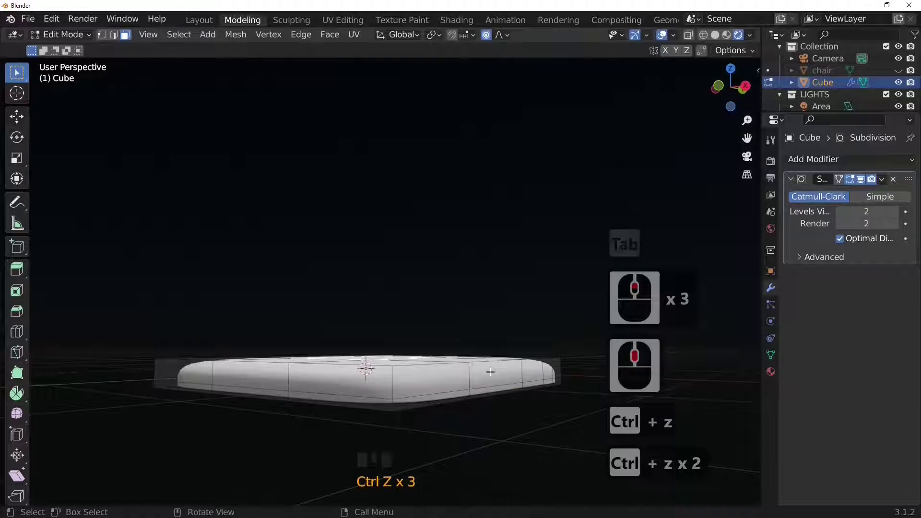
# Turn off proportional editing, raise the slab's central top face about 0.04 m along Z, and return to Object Mode
pyautogui.click(485, 34)
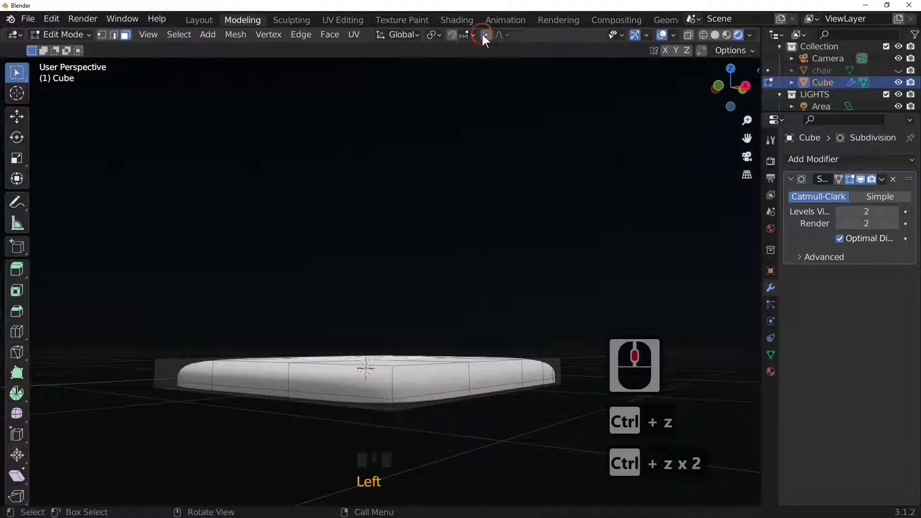
pyautogui.moveTo(472, 368); pyautogui.dragTo(403, 389, button='middle')
pyautogui.click(403, 389)
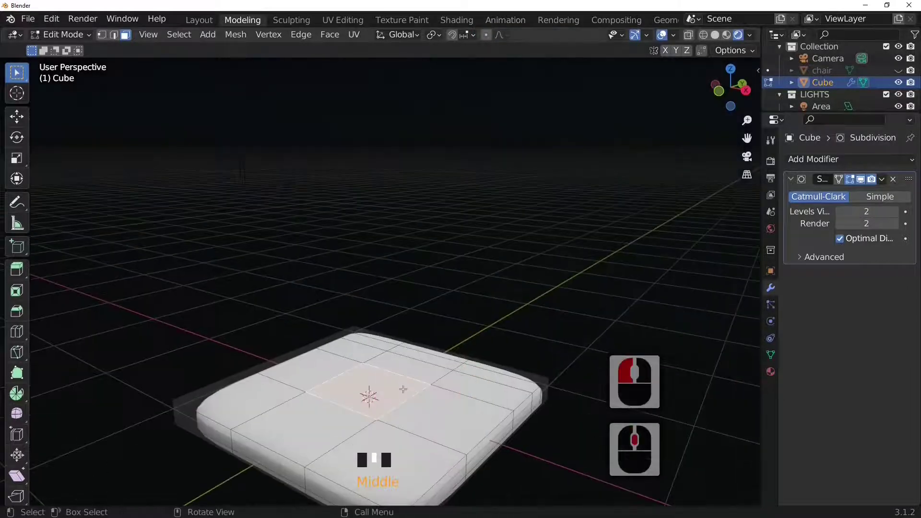
pyautogui.press('g')
pyautogui.press('z')
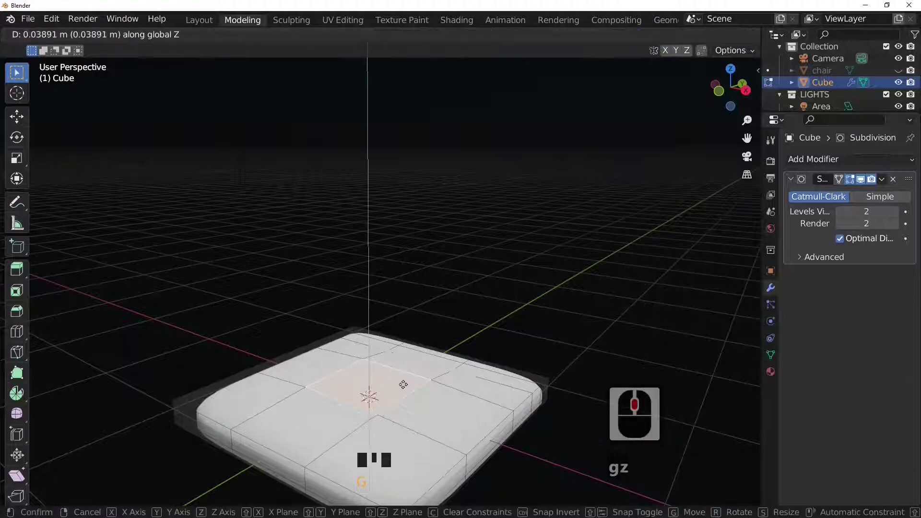
pyautogui.click(403, 385)
pyautogui.press('Tab')
# Unhide the chair so it shows together with the cushion, and clear the selection
pyautogui.moveTo(405, 385); pyautogui.dragTo(490, 388, button='middle')
pyautogui.scroll(-2, 522, 364)
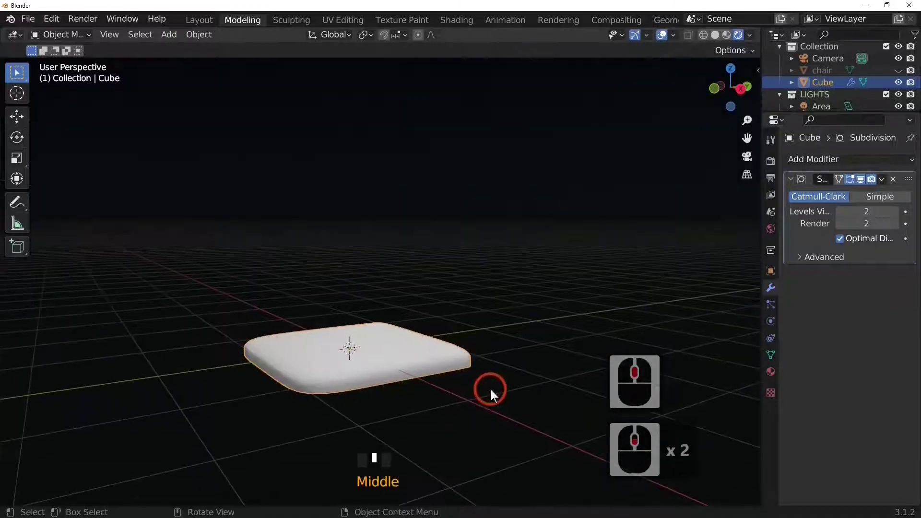
pyautogui.scroll(-3, 491, 388)
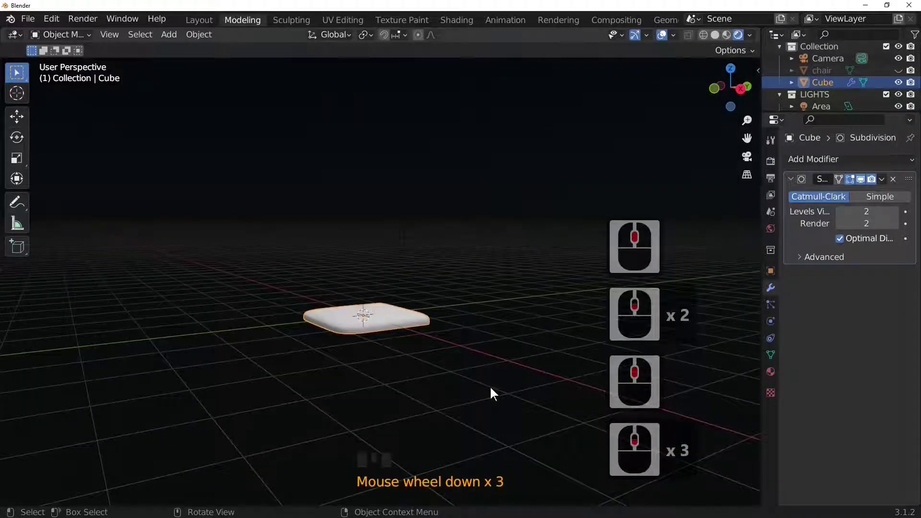
pyautogui.press('alt')
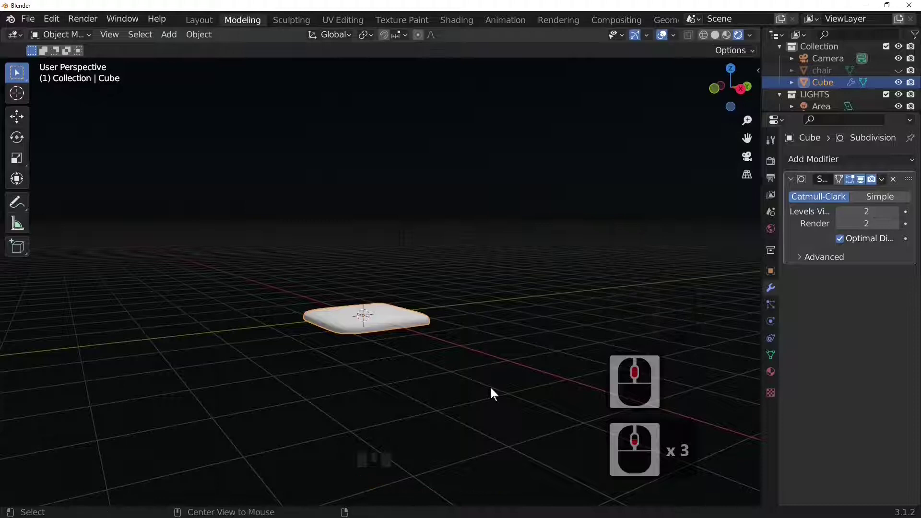
pyautogui.hotkey('alt', 'h')
pyautogui.click(491, 386)
# Raise the seat cushion about 1.23 m along Z onto the chair's seat frame and scale it to about 1.69 along Z
pyautogui.click(366, 321)
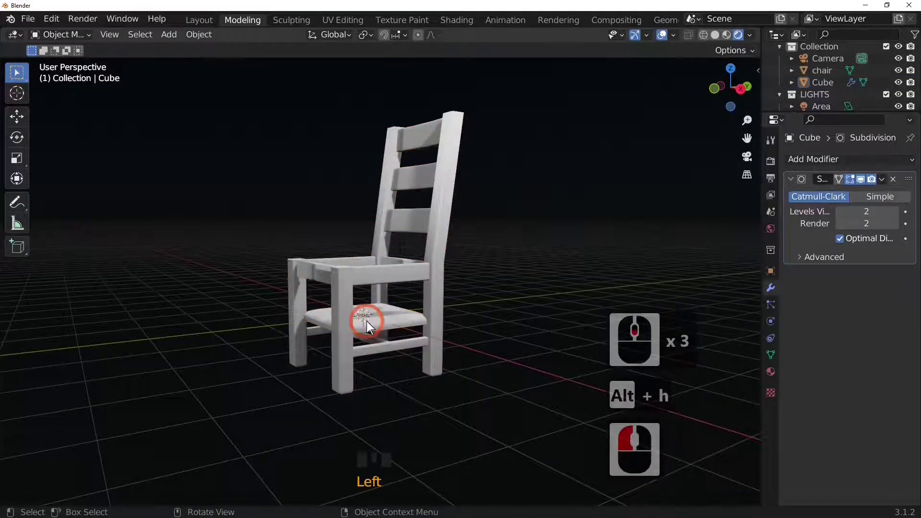
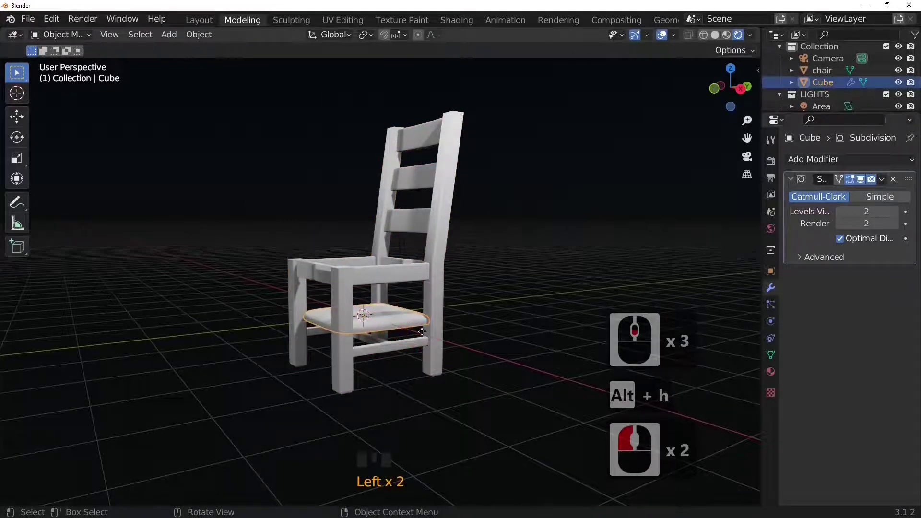
pyautogui.press('g')
pyautogui.press('z')
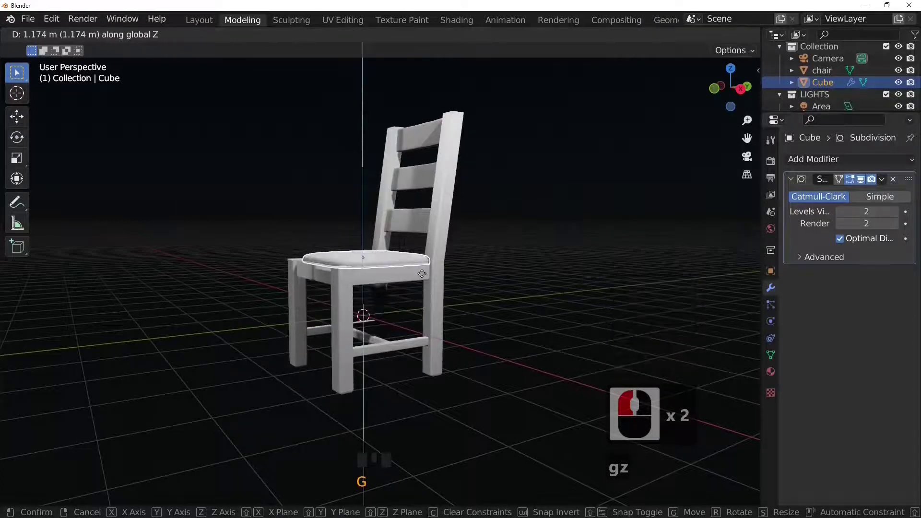
pyautogui.click(422, 273)
pyautogui.press('s')
pyautogui.press('z')
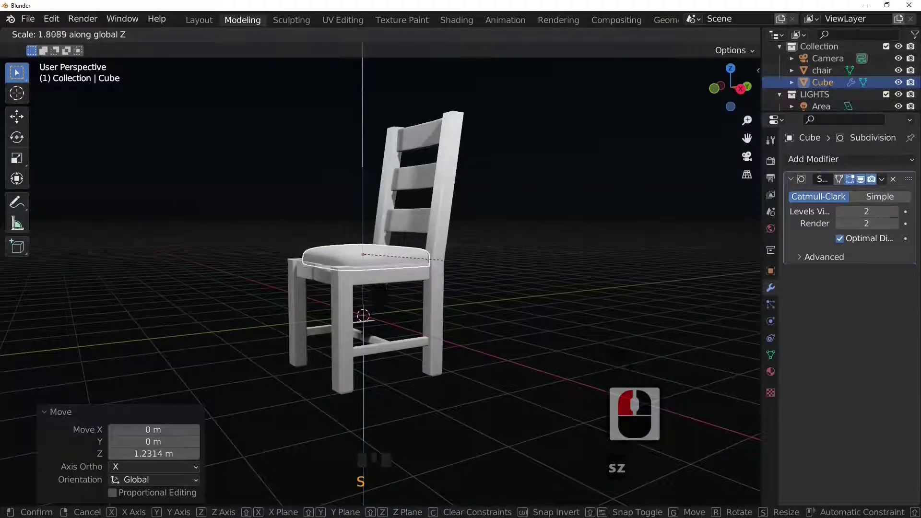
pyautogui.click(440, 265)
# Scale the cushion to about 1.15 along Y and move it about -0.24 m along Y, towards the chair's front
pyautogui.moveTo(441, 264); pyautogui.dragTo(425, 342, button='middle')
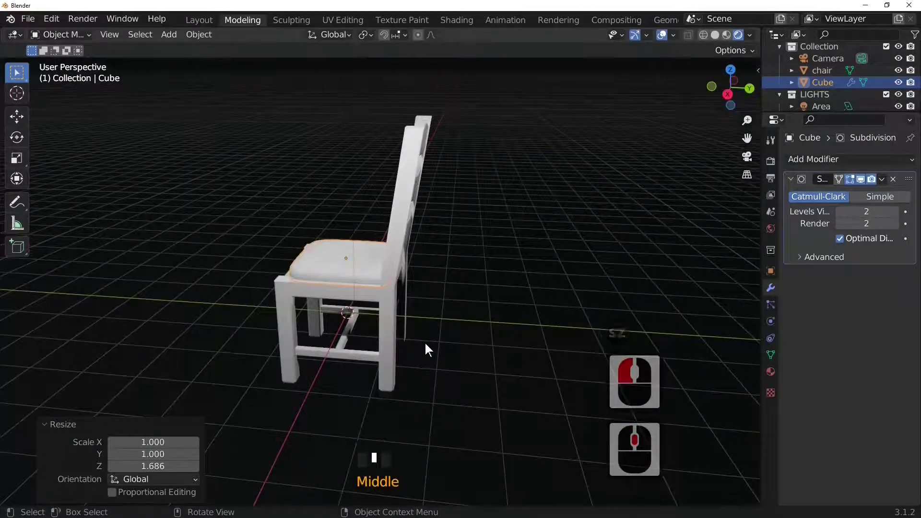
pyautogui.press('s')
pyautogui.press('y')
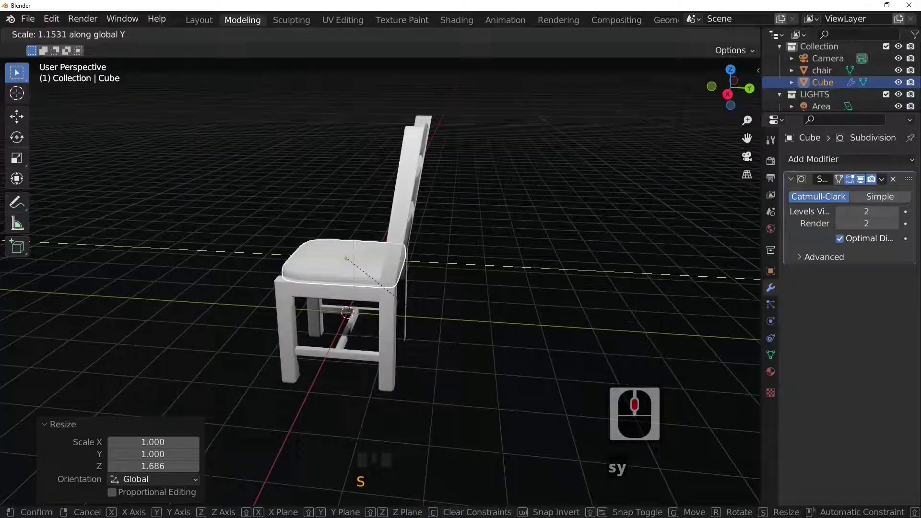
pyautogui.click(454, 336)
pyautogui.press('g')
pyautogui.press('y')
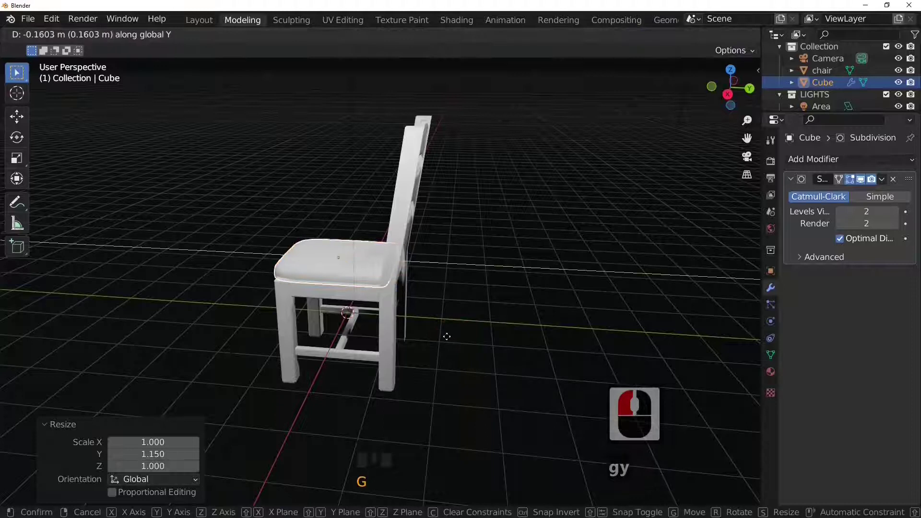
pyautogui.click(443, 334)
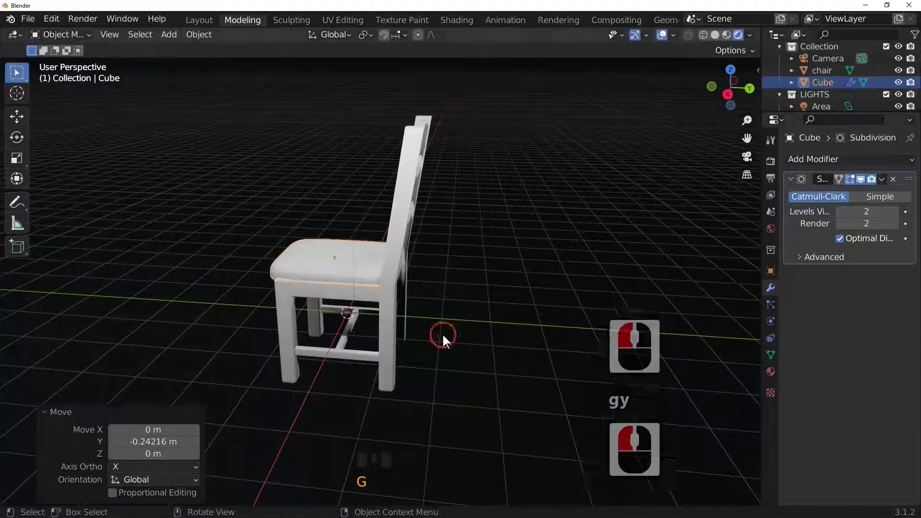
# In right orthographic view, nudge the cushion about -0.03 m along Y to align it with the backrest
pyautogui.press('KP_3')
pyautogui.scroll(4, 518, 253)
pyautogui.press('g')
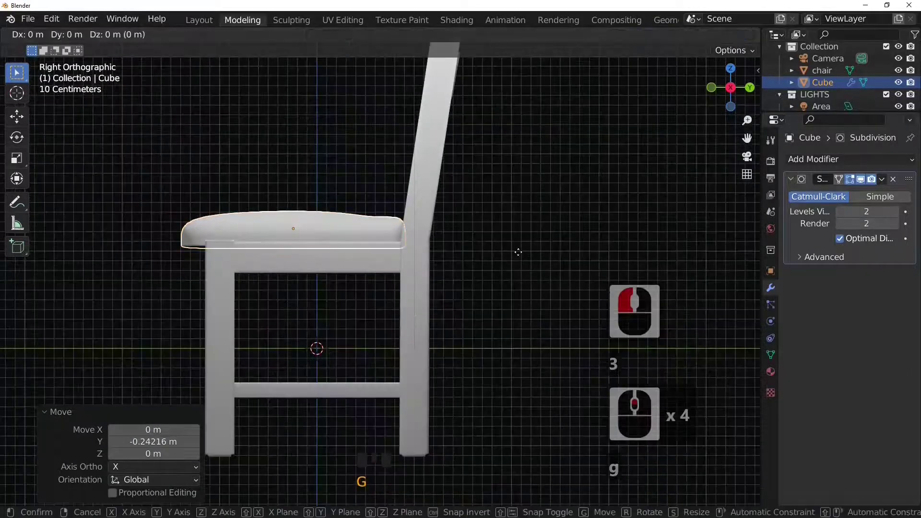
pyautogui.press('y')
pyautogui.click(516, 252)
# Widen the cushion along X by a factor of about 1.29 so it covers the front legs
pyautogui.moveTo(514, 251); pyautogui.dragTo(507, 350, button='middle')
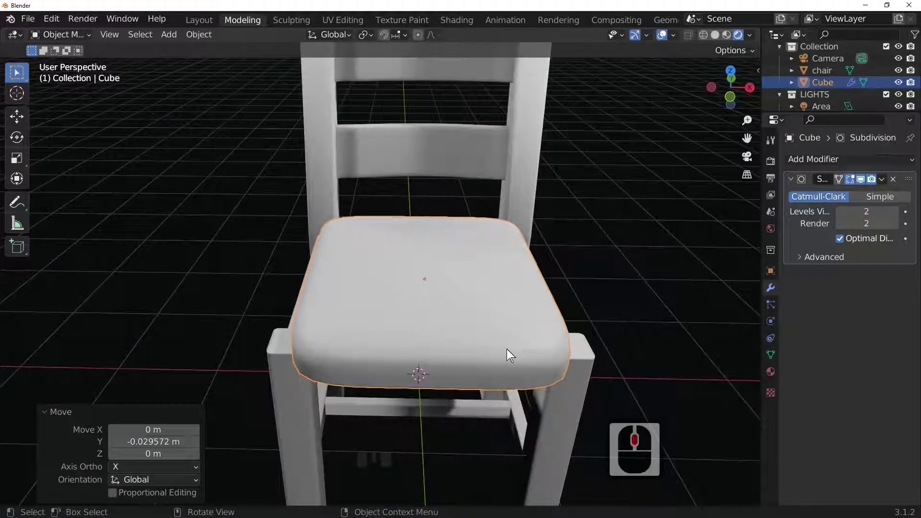
pyautogui.press('s')
pyautogui.press('x')
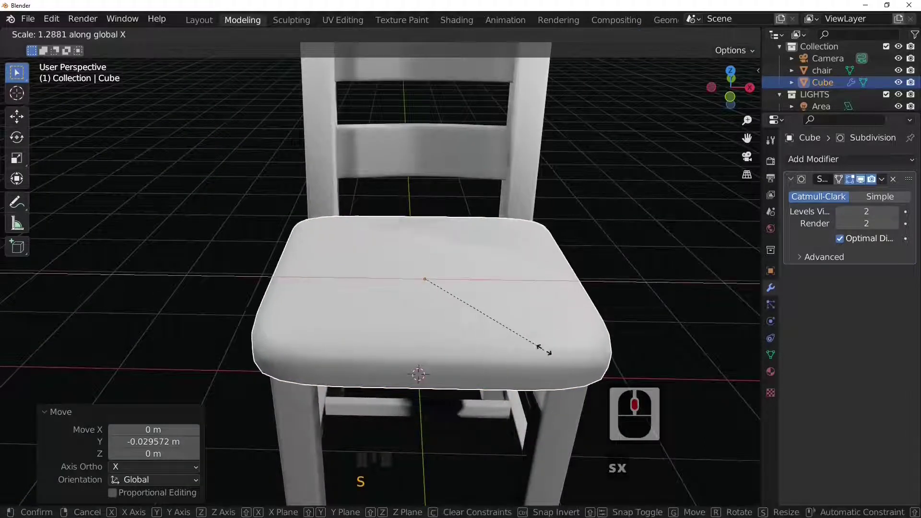
pyautogui.click(544, 349)
# Select the camera object in front of the chair and hide it from the viewport
pyautogui.moveTo(544, 348); pyautogui.dragTo(516, 351, button='middle')
pyautogui.scroll(-7, 482, 341)
pyautogui.scroll(2, 499, 341)
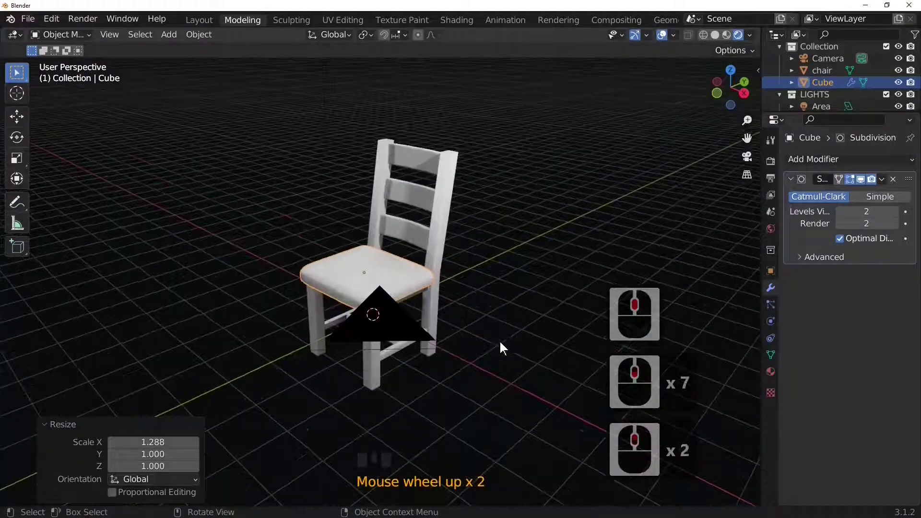
pyautogui.click(381, 316)
pyautogui.press('h')
# Look through the camera and enable locking the camera to the view
pyautogui.moveTo(461, 302); pyautogui.dragTo(482, 311, button='middle')
pyautogui.scroll(4, 495, 327)
pyautogui.scroll(-4, 511, 332)
pyautogui.press('KP_0')
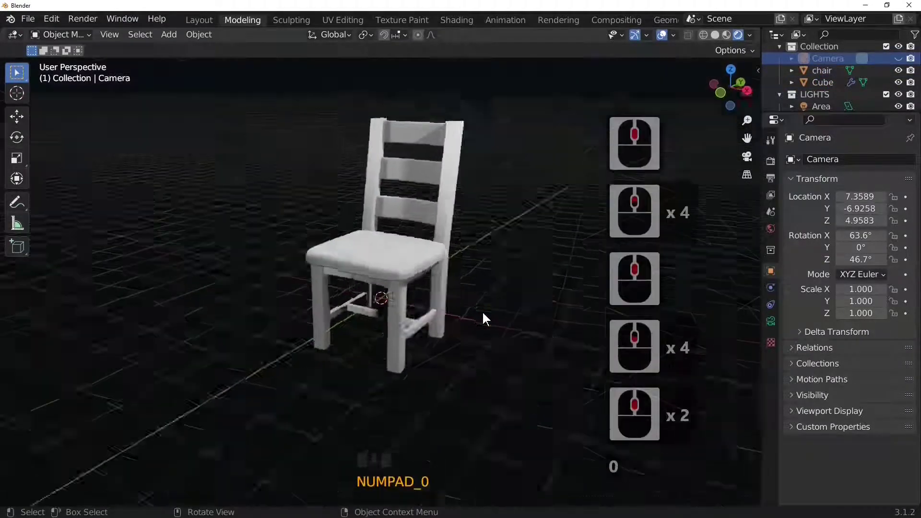
pyautogui.scroll(-6, 483, 314)
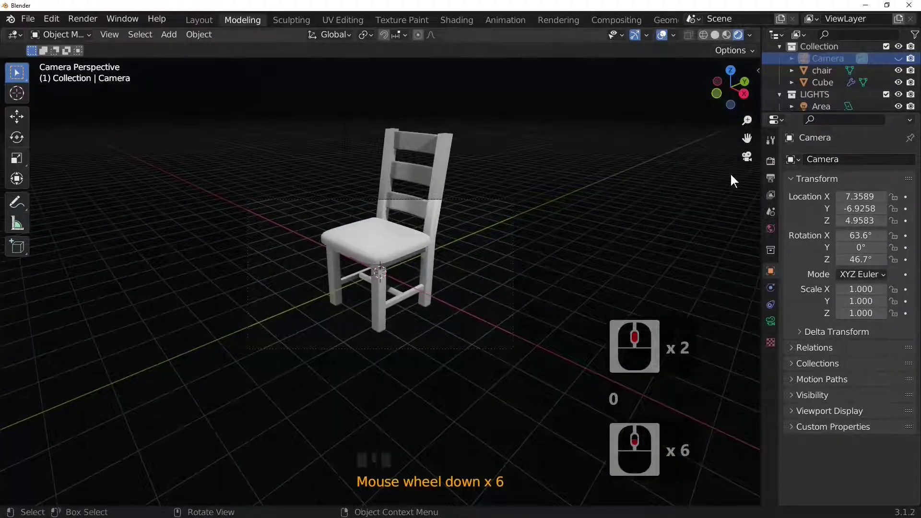
pyautogui.press('n')
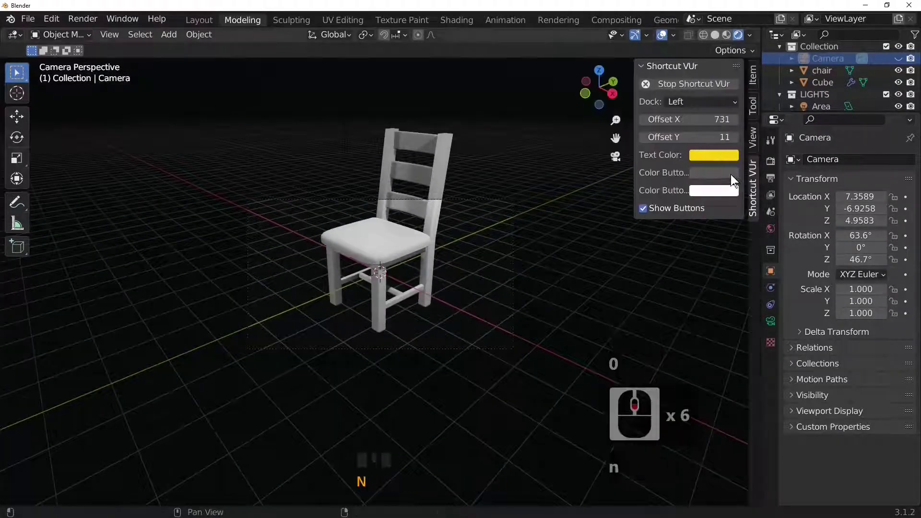
pyautogui.click(752, 108)
pyautogui.click(753, 136)
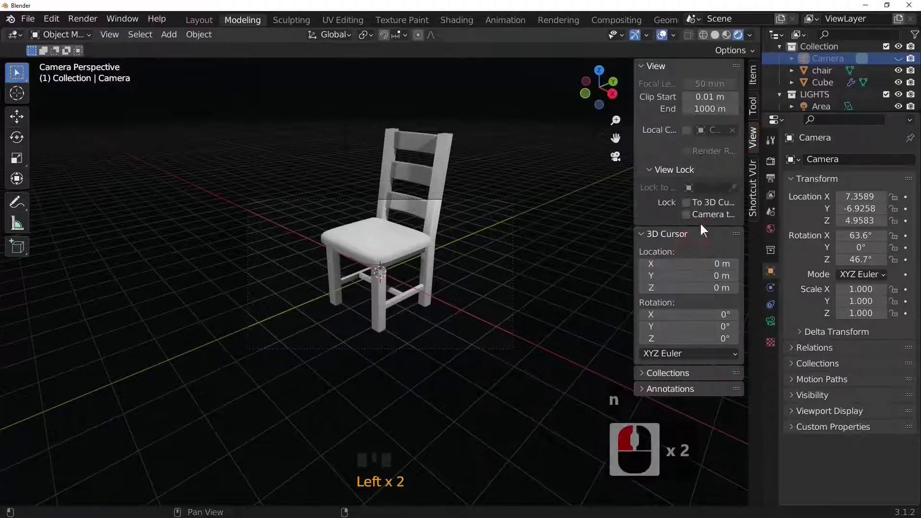
pyautogui.click(687, 214)
# Pull the camera back and shift it upwards to frame the whole chair, leaving nothing selected
pyautogui.scroll(-1, 465, 273)
pyautogui.scroll(-3, 464, 277)
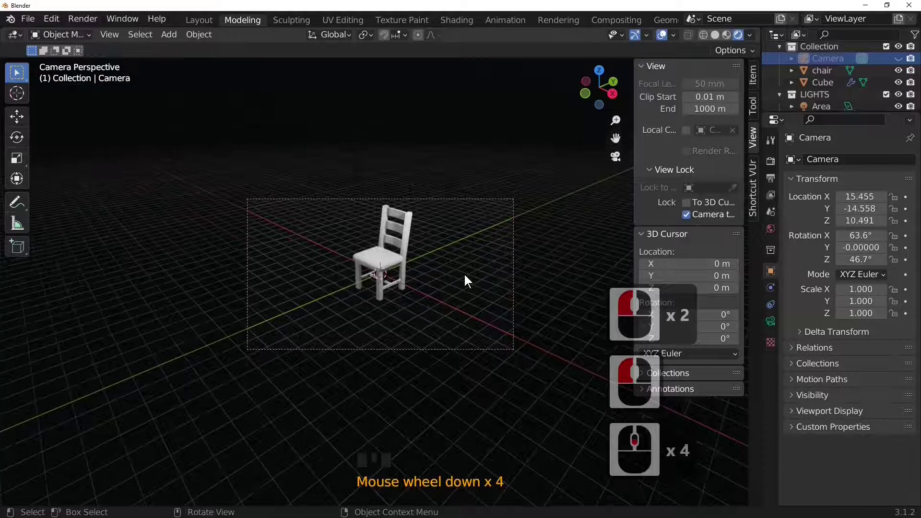
pyautogui.keyDown('shift'); pyautogui.moveTo(464, 273); pyautogui.dragTo(464, 292, button='middle'); pyautogui.keyUp('shift')
pyautogui.scroll(2, 464, 291)
pyautogui.scroll(-1, 464, 292)
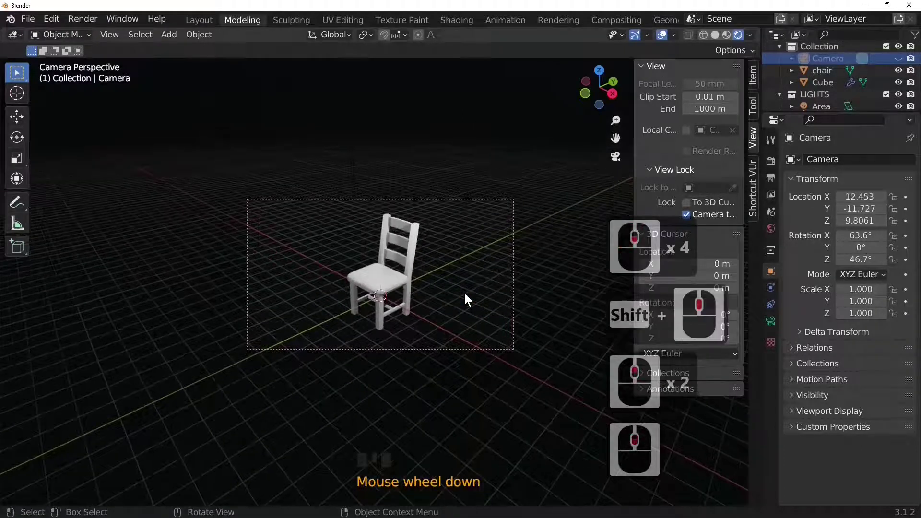
pyautogui.click(768, 214)
pyautogui.click(389, 291)
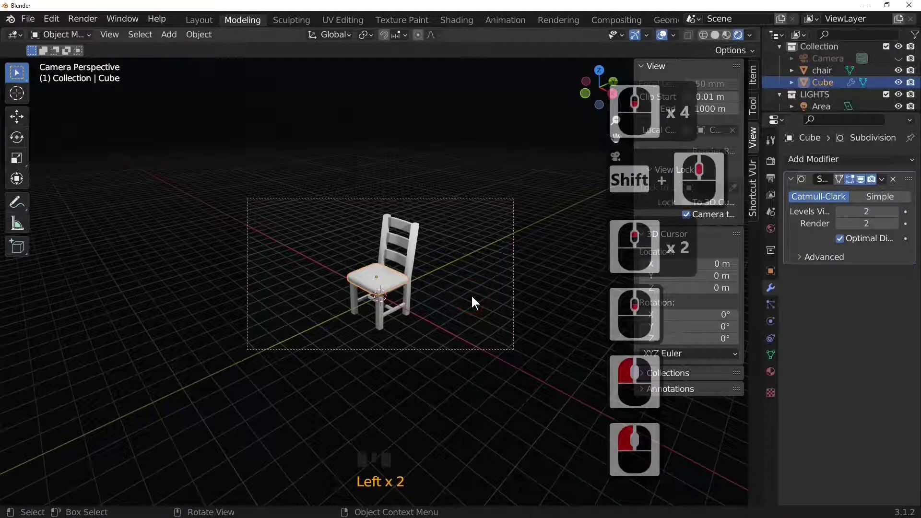
pyautogui.scroll(2, 481, 353)
pyautogui.scroll(-1, 482, 353)
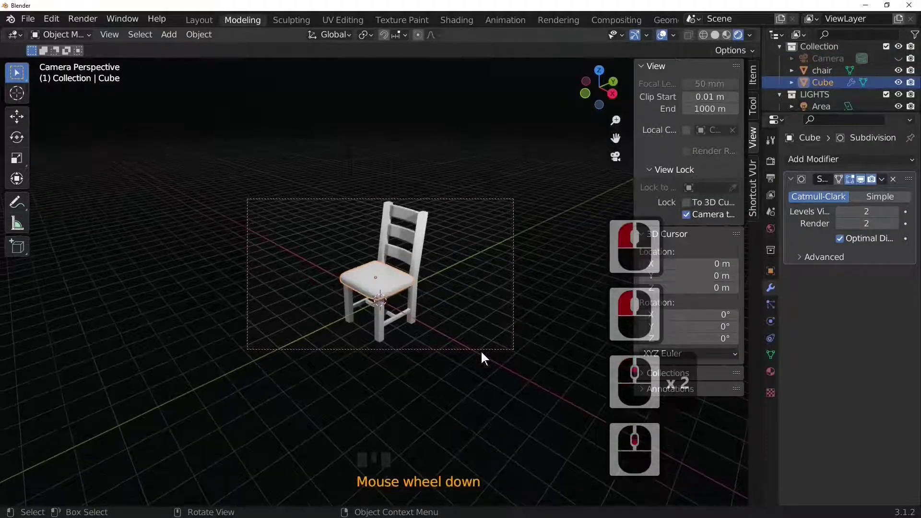
pyautogui.click(481, 350)
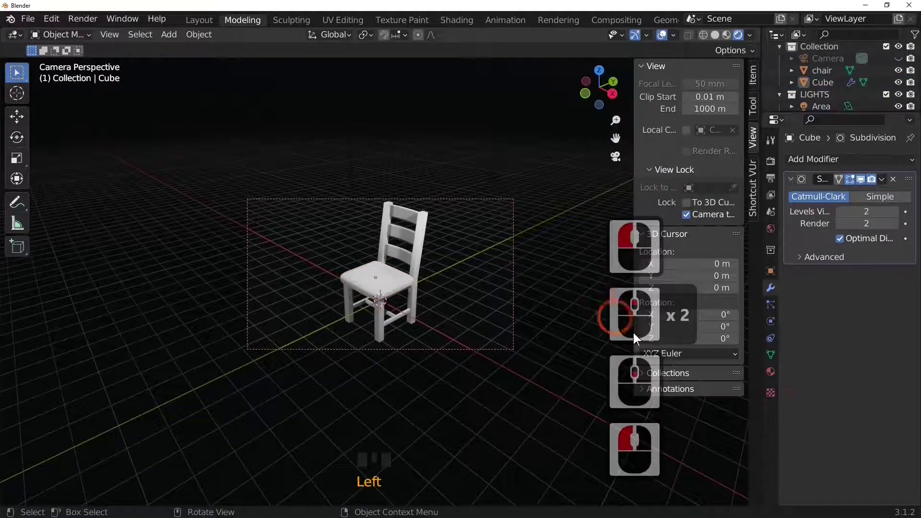
# Give the seat cushion a new material and set its Base Color to near black
pyautogui.click(770, 372)
pyautogui.click(830, 209)
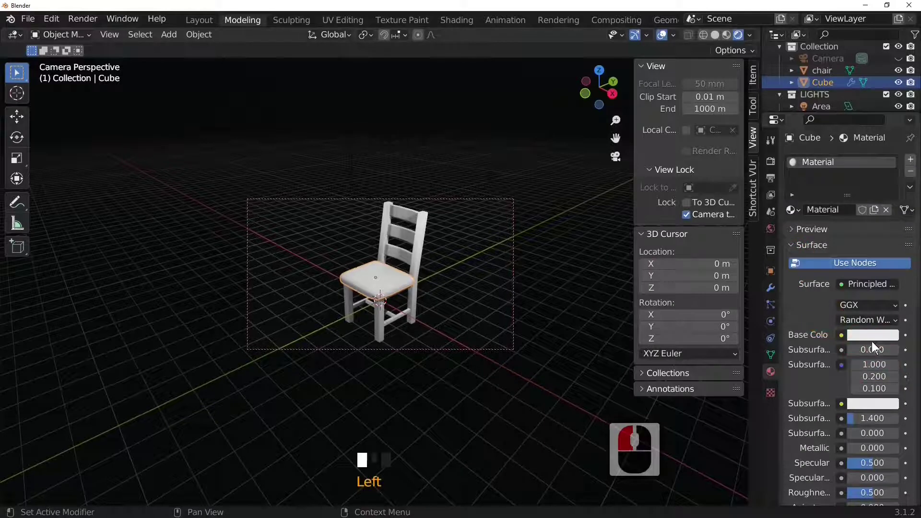
pyautogui.click(874, 333)
pyautogui.moveTo(889, 211); pyautogui.dragTo(891, 248)
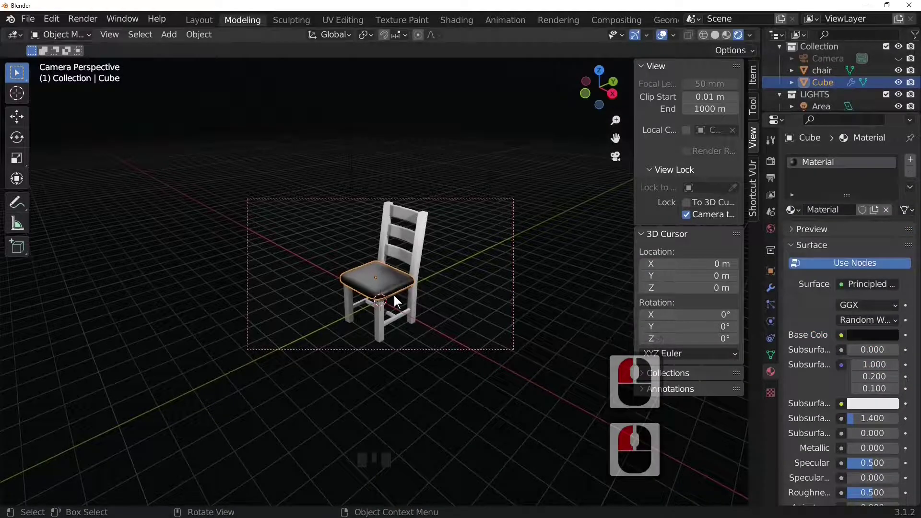
# Switch to the Shading workspace and set the seat cushion material's Metallic value to 0.450
pyautogui.click(456, 20)
pyautogui.click(446, 198)
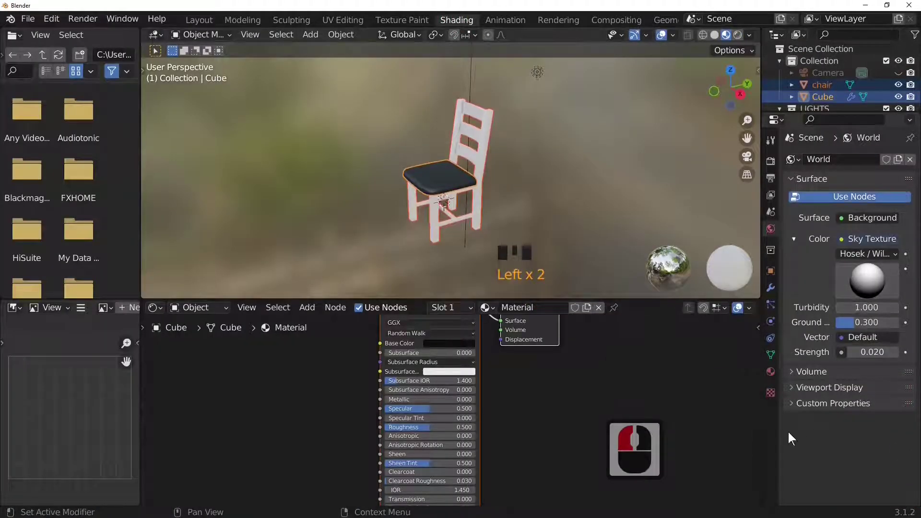
pyautogui.click(771, 372)
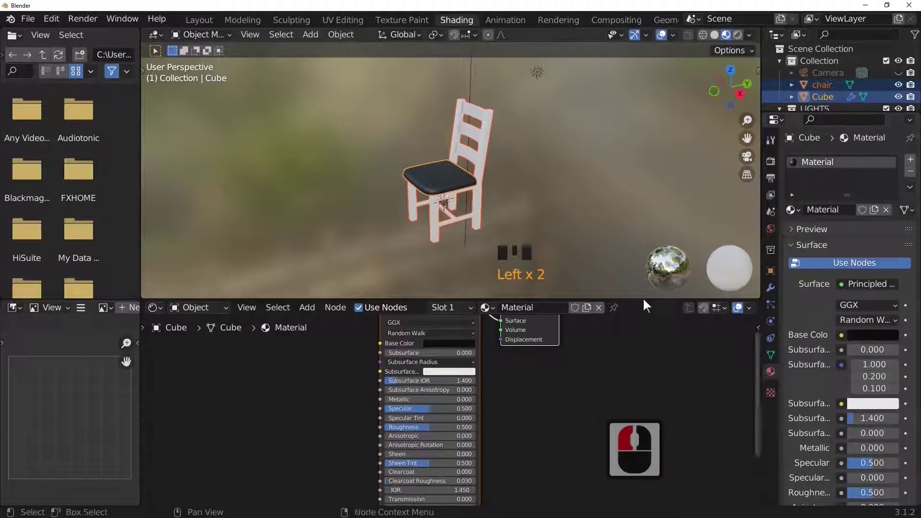
pyautogui.doubleClick(441, 178)
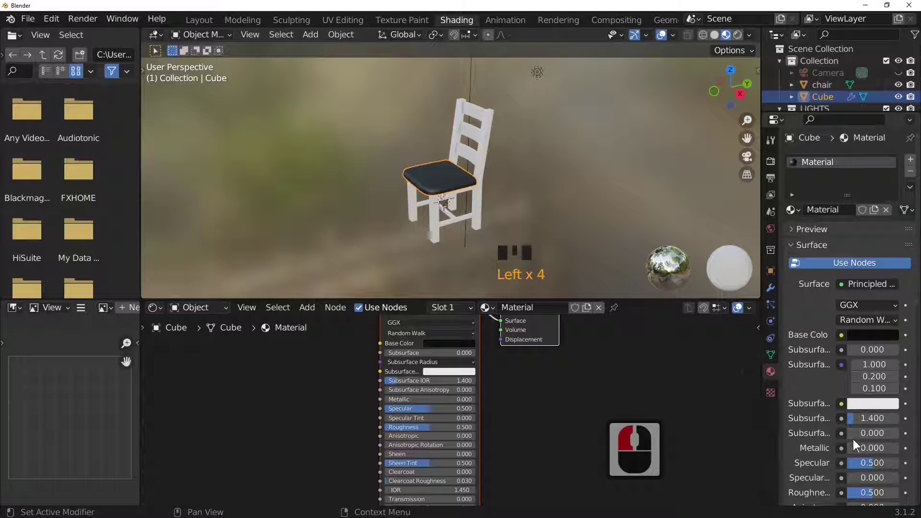
pyautogui.moveTo(857, 448); pyautogui.dragTo(880, 447)
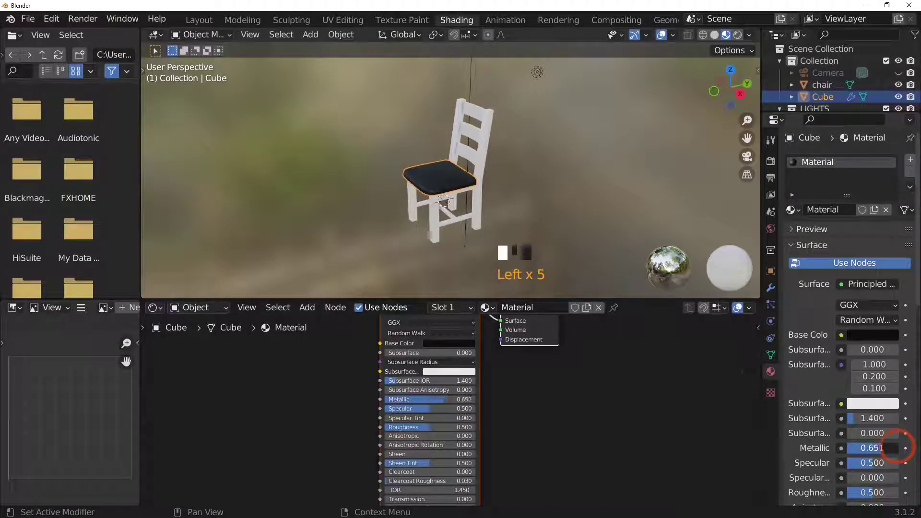
# Show the viewport in rendered shading and lower the seat cushion material's Roughness to about 0.307
pyautogui.click(738, 35)
pyautogui.scroll(2, 547, 211)
pyautogui.moveTo(547, 211); pyautogui.dragTo(603, 212, button='middle')
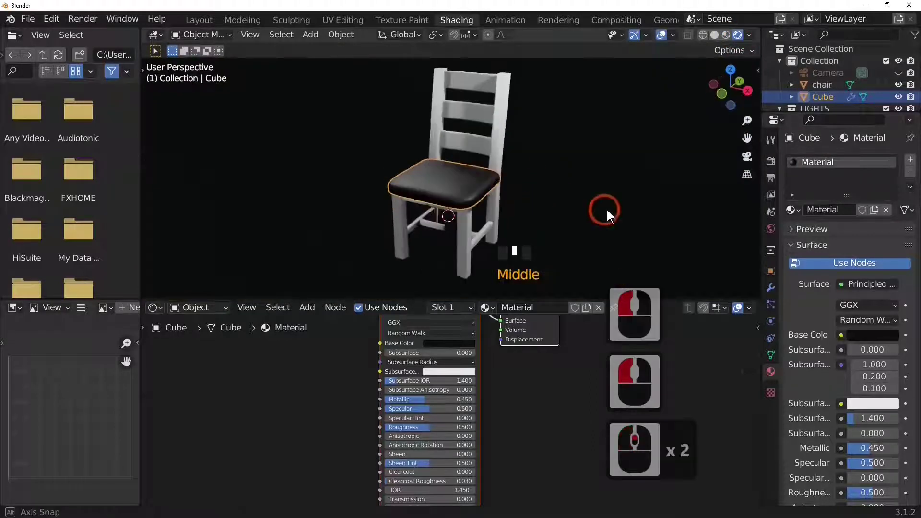
pyautogui.scroll(3, 604, 212)
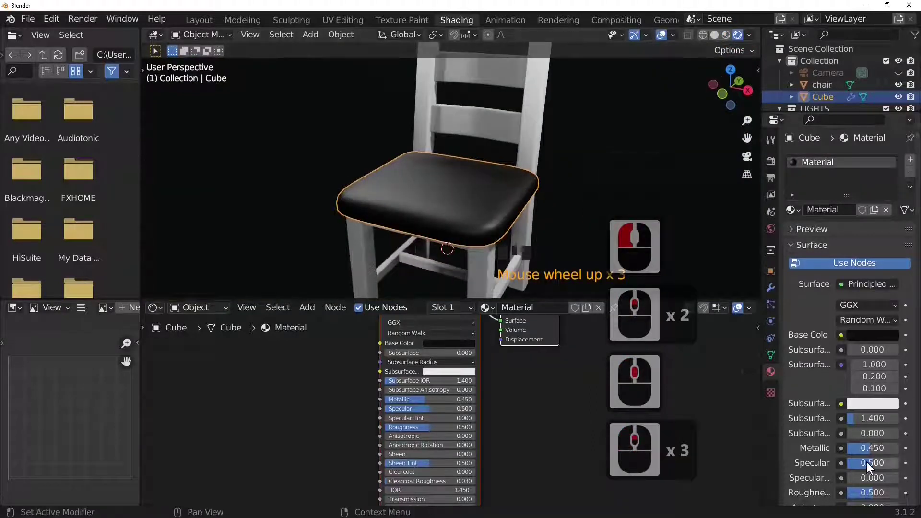
pyautogui.scroll(-4, 866, 462)
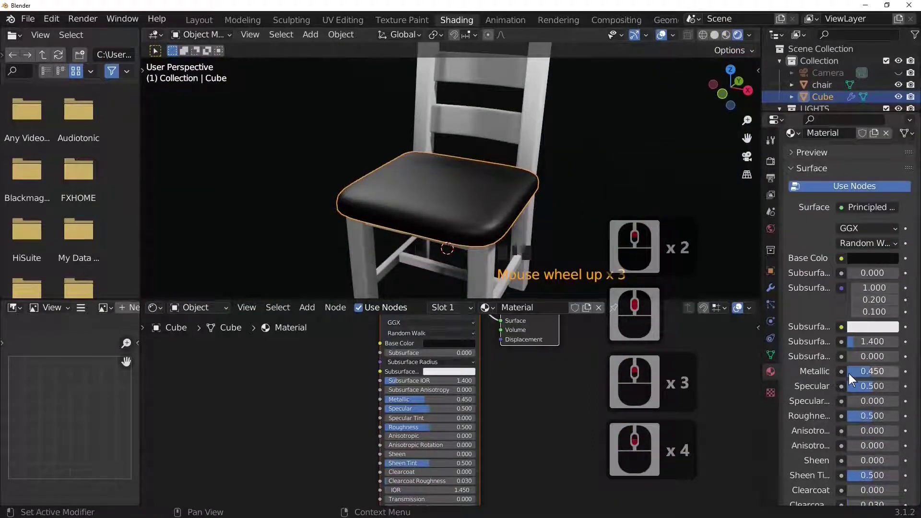
pyautogui.scroll(-1, 860, 463)
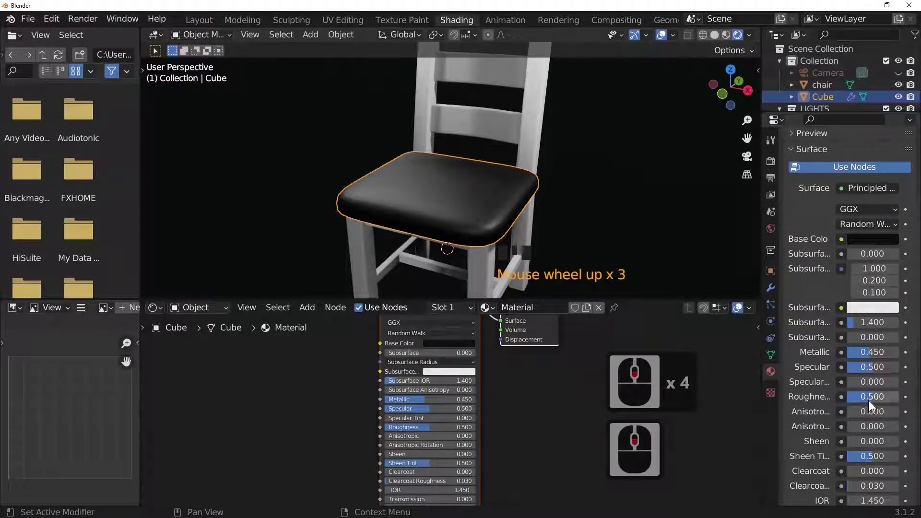
pyautogui.moveTo(868, 398); pyautogui.dragTo(861, 399)
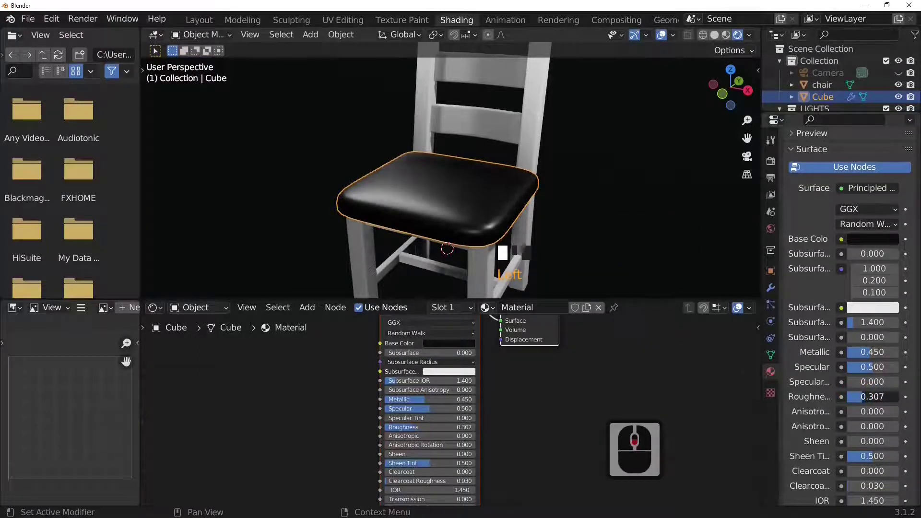
# Give the chair frame a new material with a pale cream Base Color, leaving nothing selected
pyautogui.scroll(-3, 518, 239)
pyautogui.moveTo(518, 239); pyautogui.dragTo(500, 211, button='middle')
pyautogui.click(500, 216)
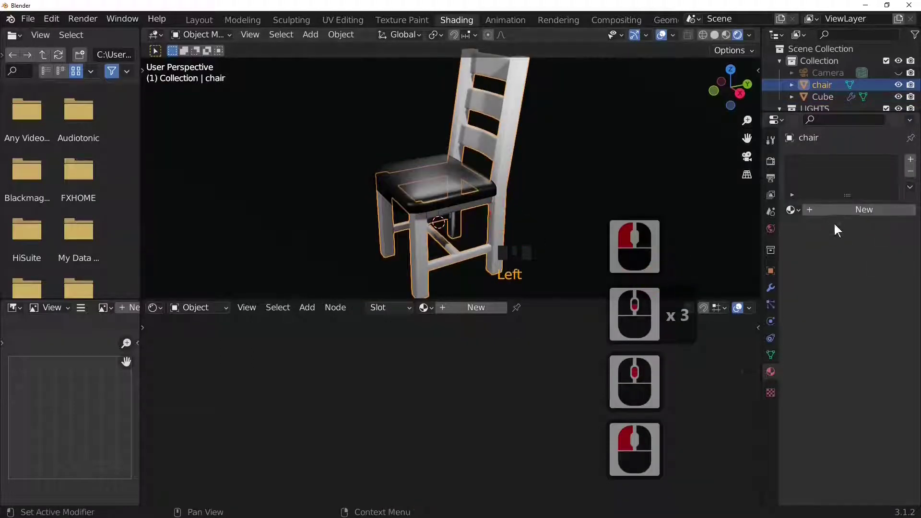
pyautogui.click(842, 211)
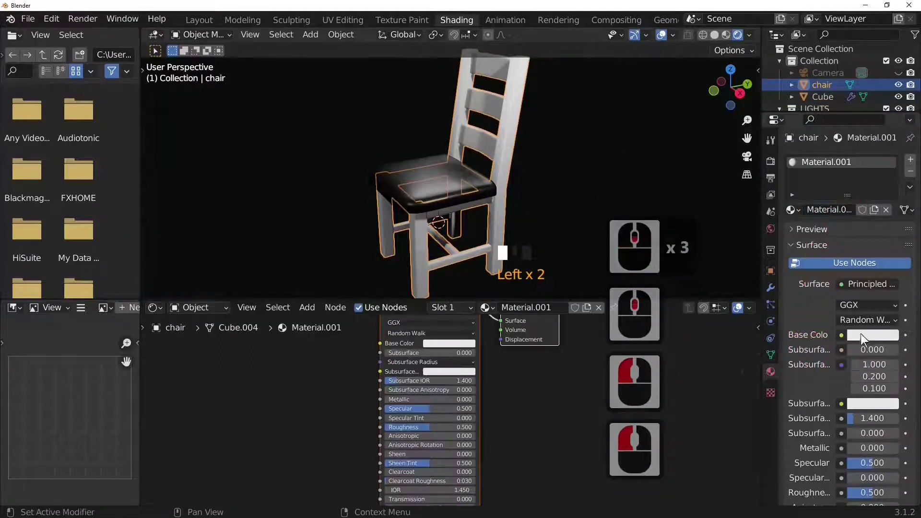
pyautogui.click(864, 336)
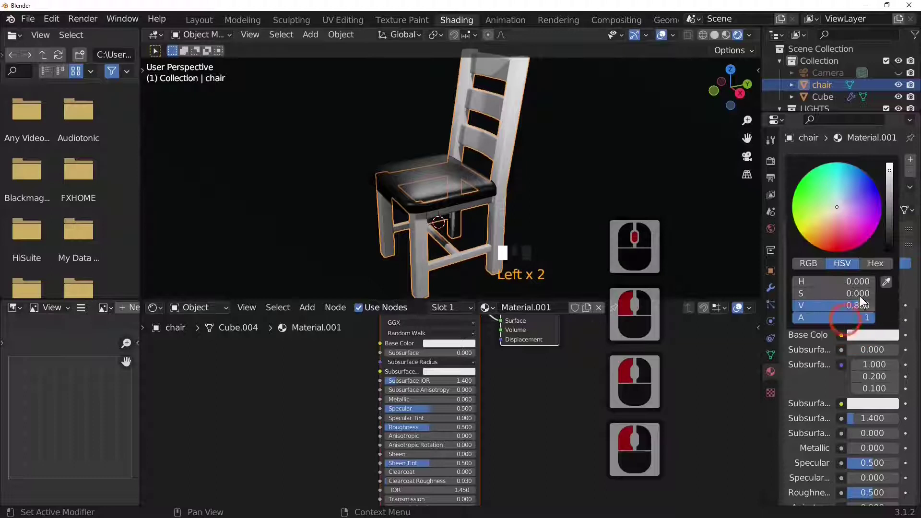
pyautogui.click(834, 211)
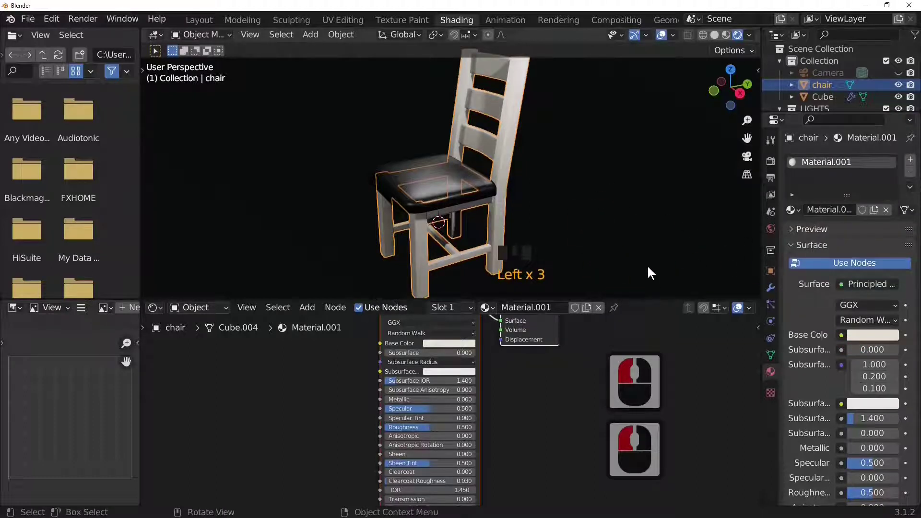
pyautogui.moveTo(565, 213); pyautogui.dragTo(604, 228, button='middle')
pyautogui.click(582, 228)
pyautogui.scroll(-3, 604, 228)
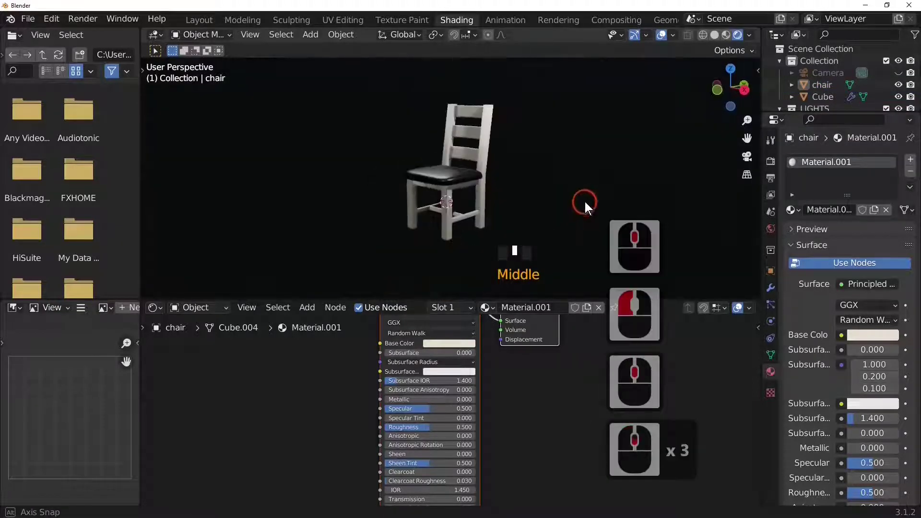
# Add a mesh plane at the chair and scale it up to a floor several times the chair's width
pyautogui.click(310, 35)
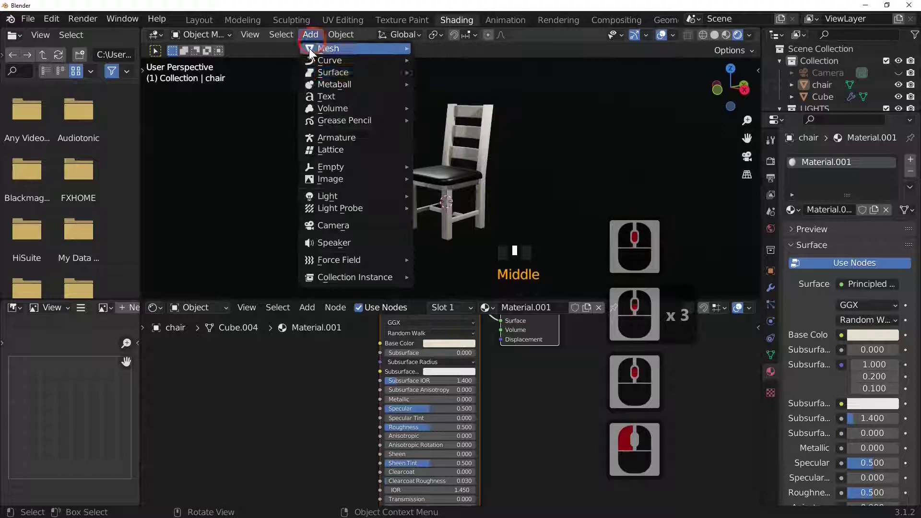
pyautogui.click(357, 47)
pyautogui.click(451, 48)
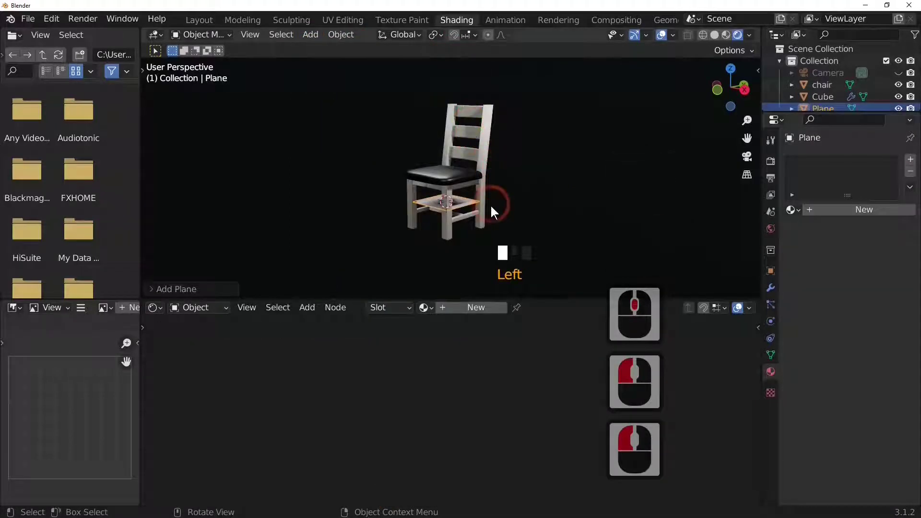
pyautogui.press('s')
pyautogui.click(132, 200)
# Lower the floor plane along Z to the bottom of the chair legs
pyautogui.press('g')
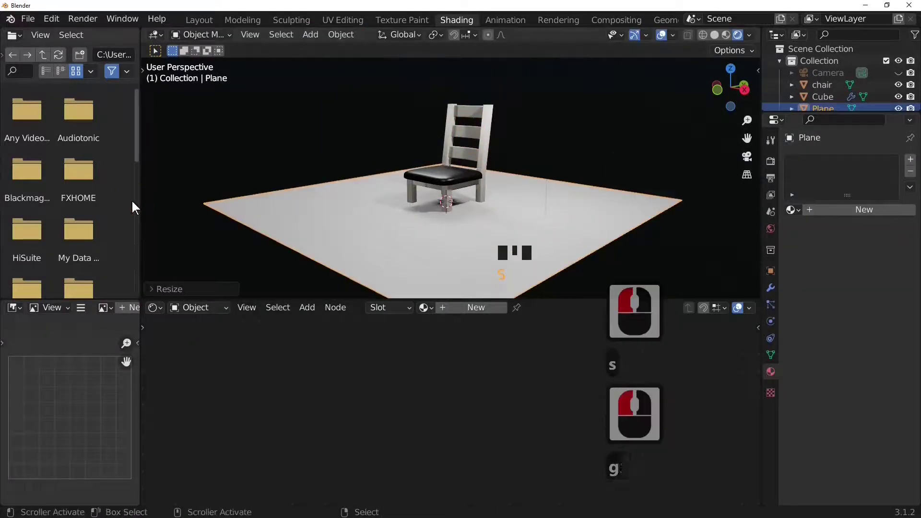
pyautogui.press('z')
pyautogui.click(459, 222)
pyautogui.click(459, 222)
pyautogui.press('g')
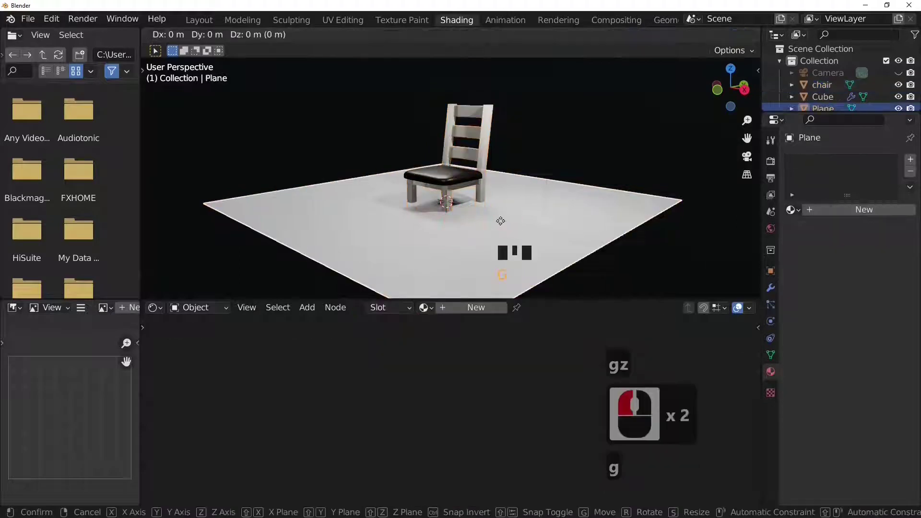
pyautogui.press('z')
pyautogui.click(498, 247)
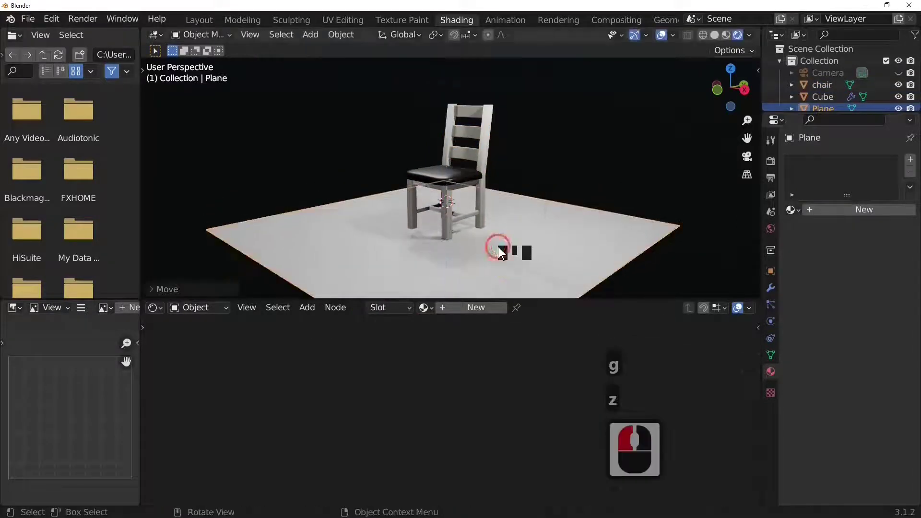
# Examine from several angles how the chair legs meet the floor plane
pyautogui.moveTo(498, 247); pyautogui.dragTo(552, 237, button='middle')
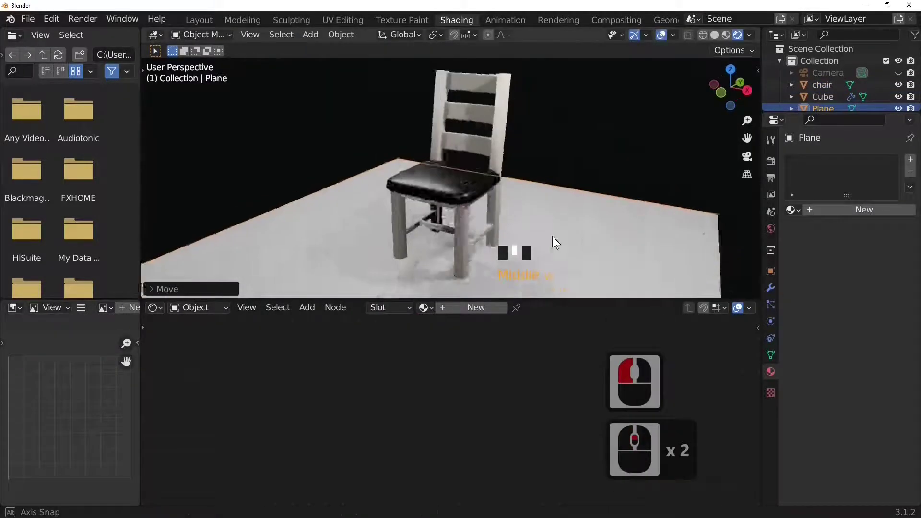
pyautogui.scroll(-3, 552, 236)
pyautogui.scroll(3, 533, 227)
pyautogui.scroll(-2, 578, 209)
pyautogui.scroll(3, 485, 220)
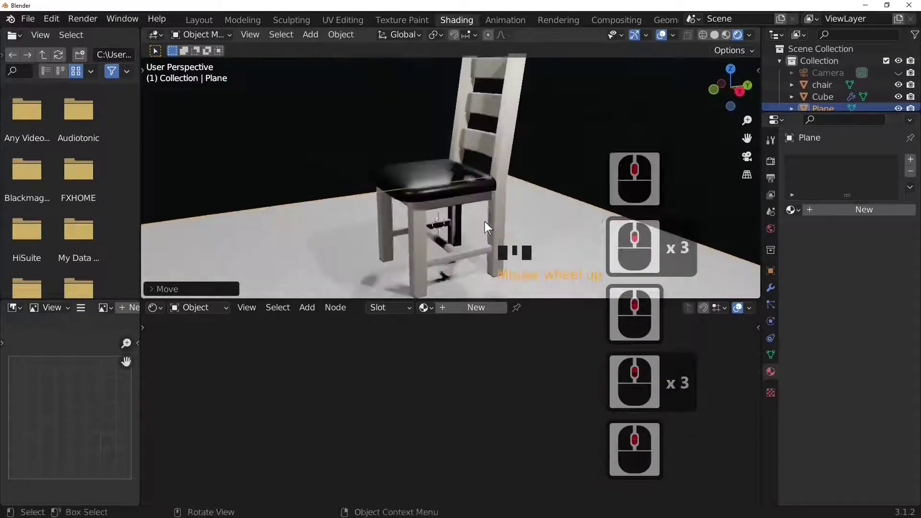
pyautogui.scroll(2, 480, 228)
pyautogui.moveTo(481, 228); pyautogui.dragTo(529, 246, button='middle')
pyautogui.press('Tab')
pyautogui.press('Tab')
# Open the chair frame for mesh editing in face select mode with no faces selected
pyautogui.click(523, 174)
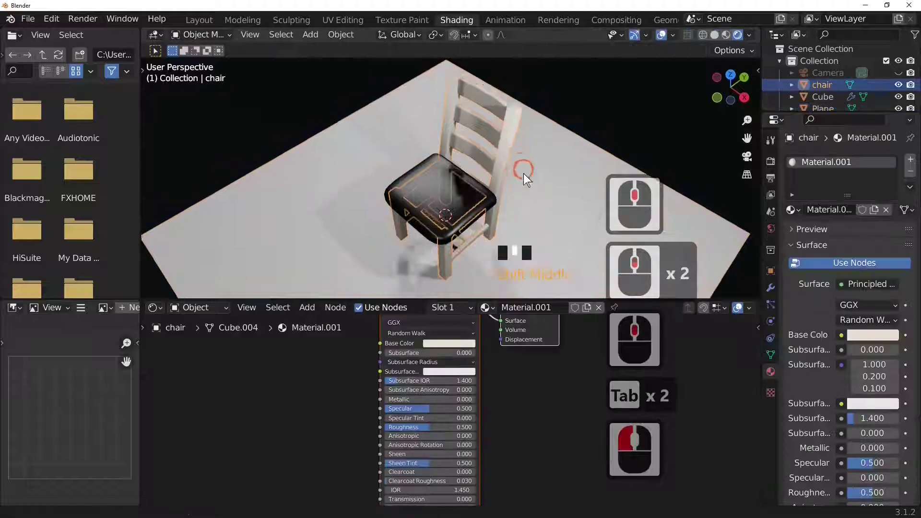
pyautogui.scroll(3, 494, 212)
pyautogui.press('Tab')
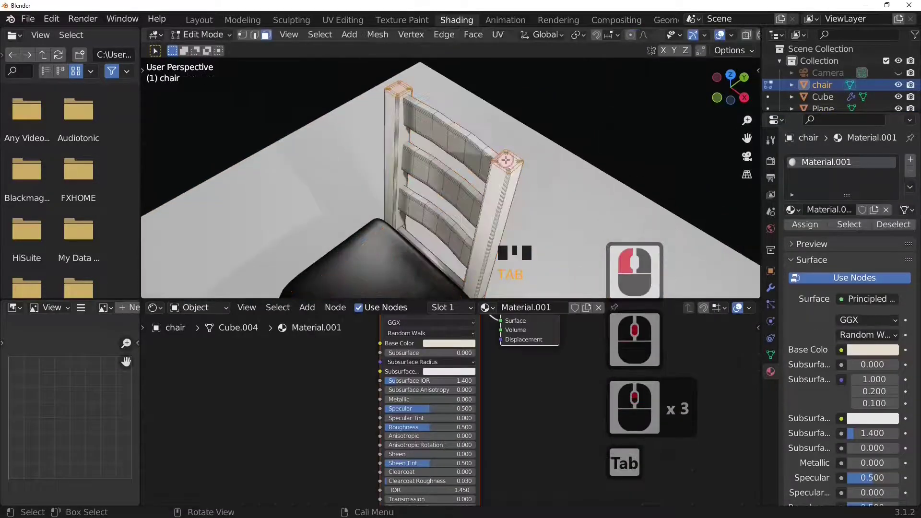
pyautogui.click(266, 35)
pyautogui.click(588, 37)
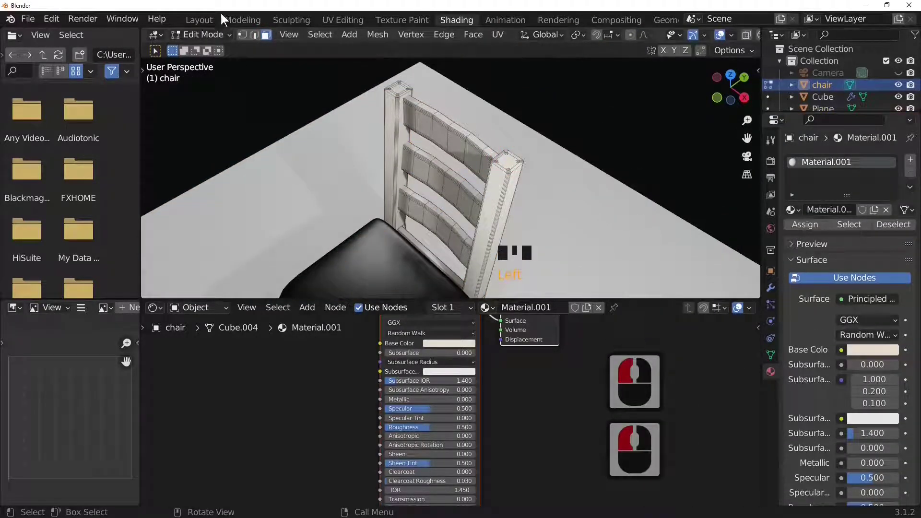
# Switch to the Layout workspace and show the chair through the camera in rendered shading
pyautogui.click(199, 20)
pyautogui.click(484, 114)
pyautogui.press('KP_0')
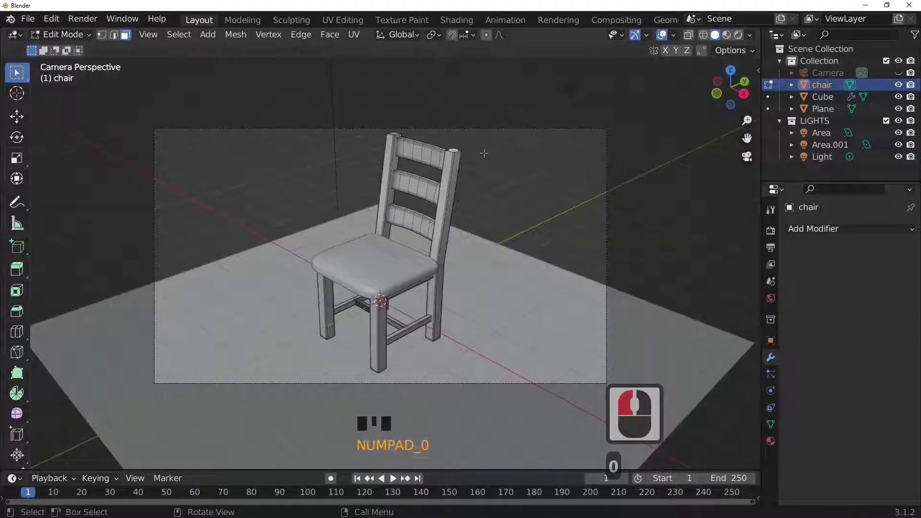
pyautogui.scroll(2, 484, 153)
pyautogui.keyDown('shift'); pyautogui.moveTo(427, 115); pyautogui.dragTo(427, 191, button='middle'); pyautogui.keyUp('shift')
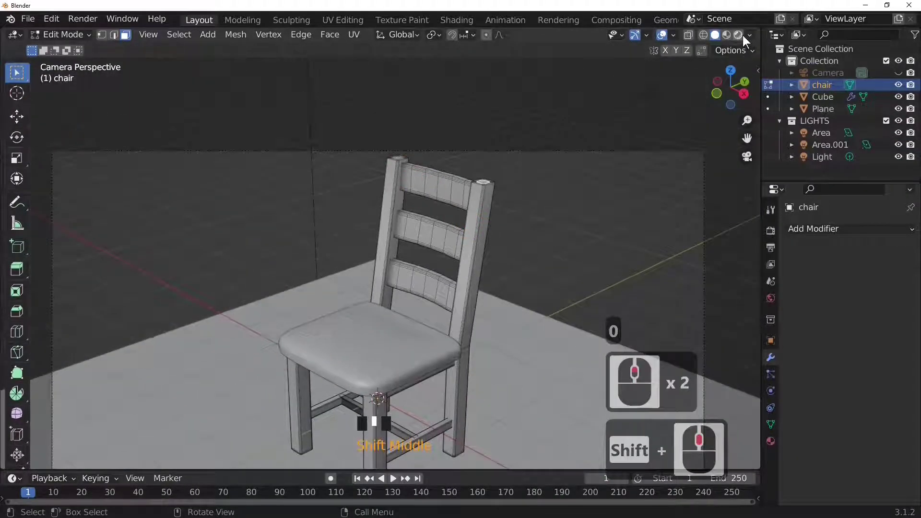
pyautogui.click(739, 34)
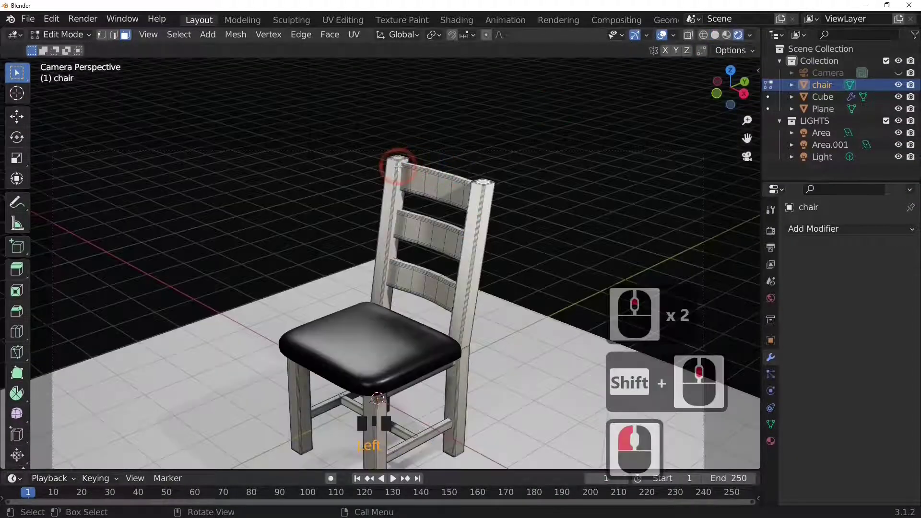
# Try to widen the backrest by scaling the post tops by 1.310 along X with smooth proportional editing
pyautogui.click(486, 35)
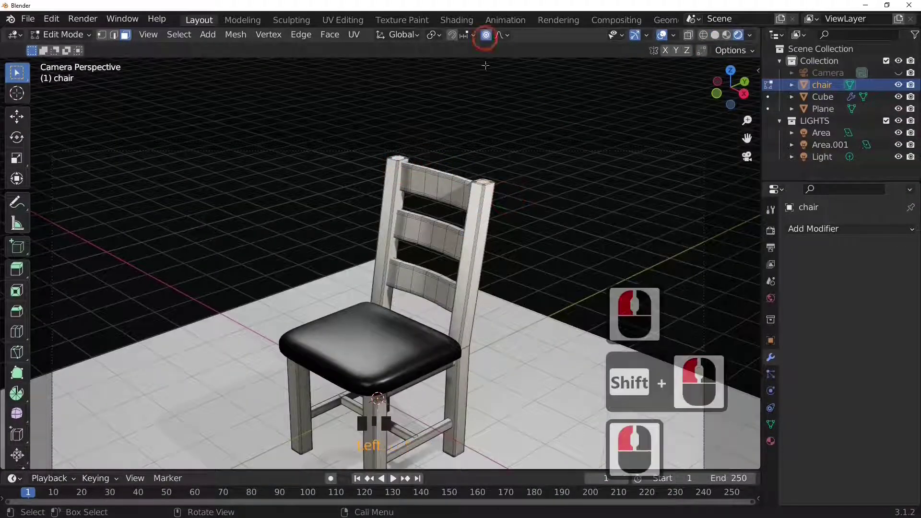
pyautogui.press('s')
pyautogui.press('x')
pyautogui.scroll(-9, 552, 159)
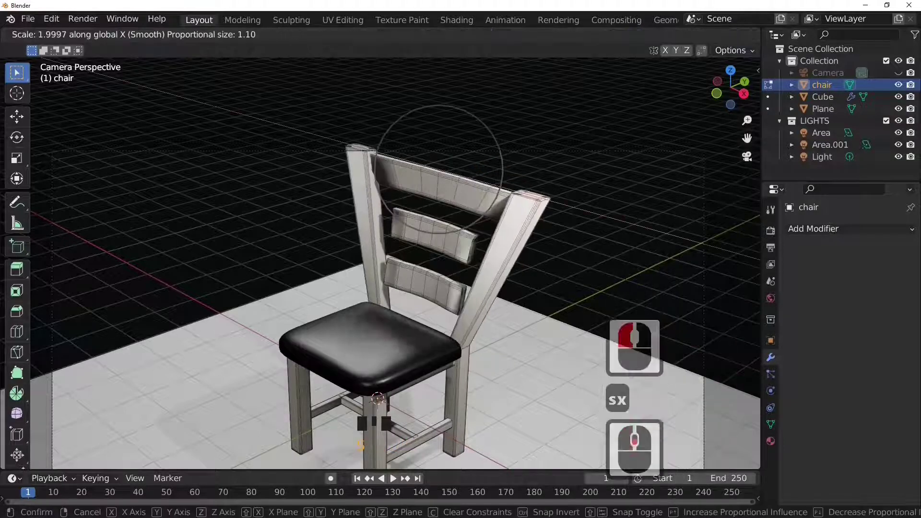
pyautogui.scroll(-2, 552, 159)
pyautogui.click(480, 202)
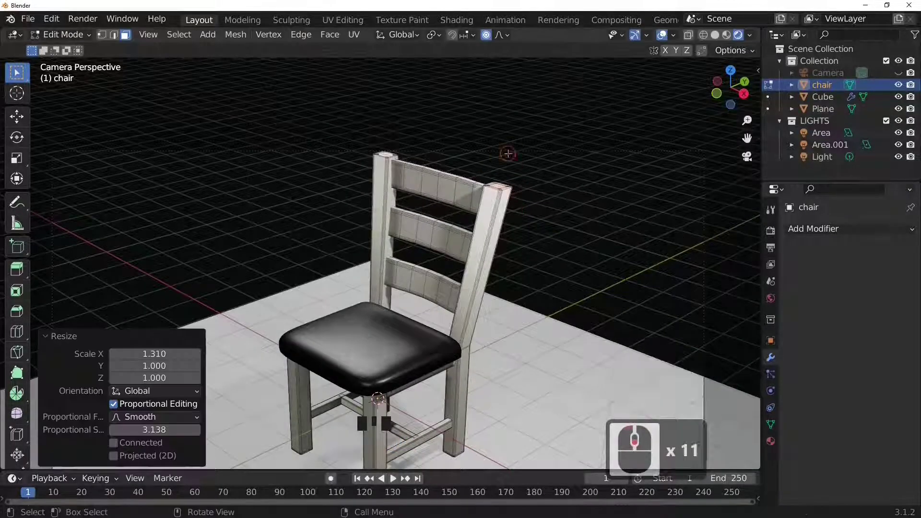
# Undo the widening of the backrest and leave mesh editing
pyautogui.moveTo(528, 206); pyautogui.dragTo(609, 223, button='middle')
pyautogui.press('Tab')
pyautogui.press('Tab')
pyautogui.hotkey('ctrl', 'z')
pyautogui.hotkey('ctrl', 'z')
pyautogui.hotkey('ctrl', 'z')
pyautogui.press('Tab')
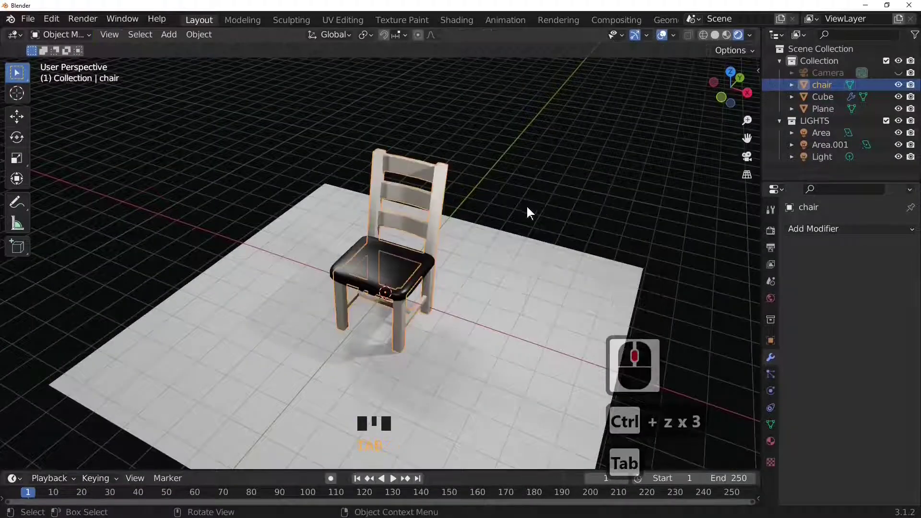
# Select the floor plane and scale it up uniformly by about 4.545
pyautogui.moveTo(526, 206); pyautogui.dragTo(499, 185, button='middle')
pyautogui.click(508, 314)
pyautogui.moveTo(509, 315); pyautogui.dragTo(466, 309, button='middle')
pyautogui.scroll(4, 614, 312)
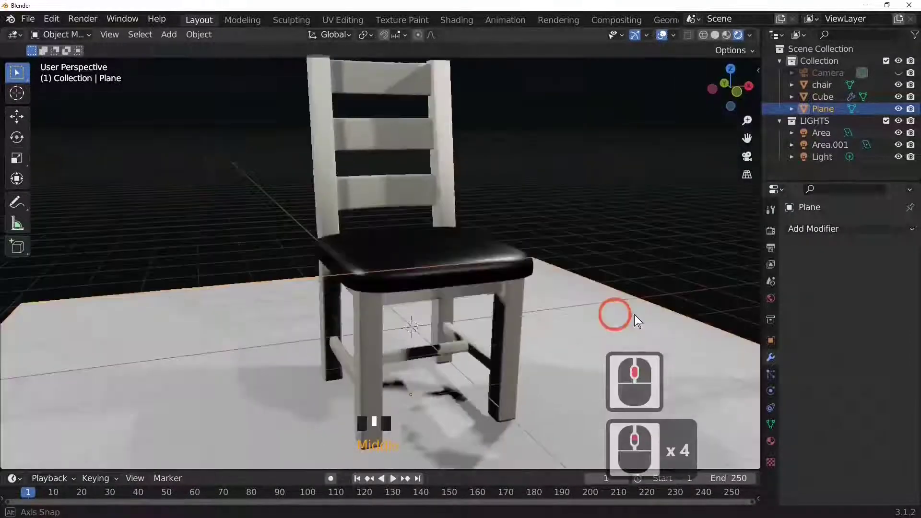
pyautogui.moveTo(634, 319); pyautogui.dragTo(401, 301, button='middle')
pyautogui.press('s')
pyautogui.click(458, 237)
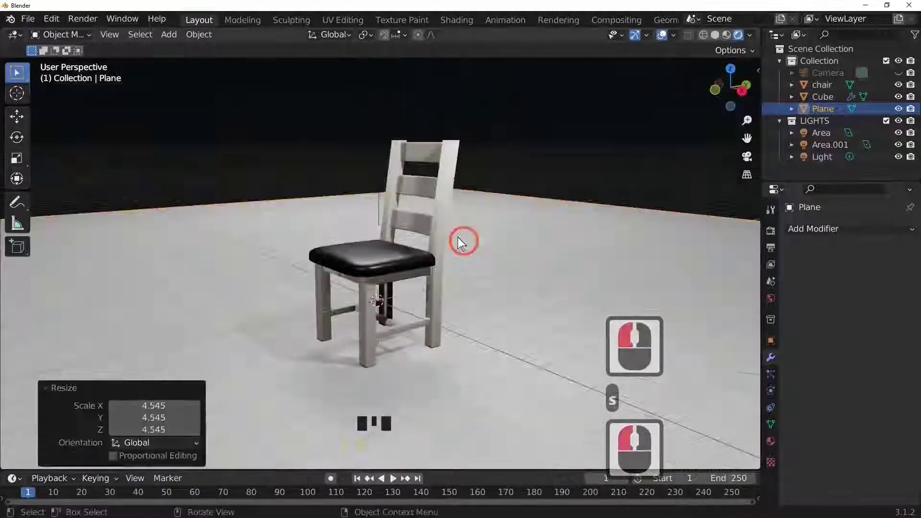
# Open the scene's World settings
pyautogui.click(771, 299)
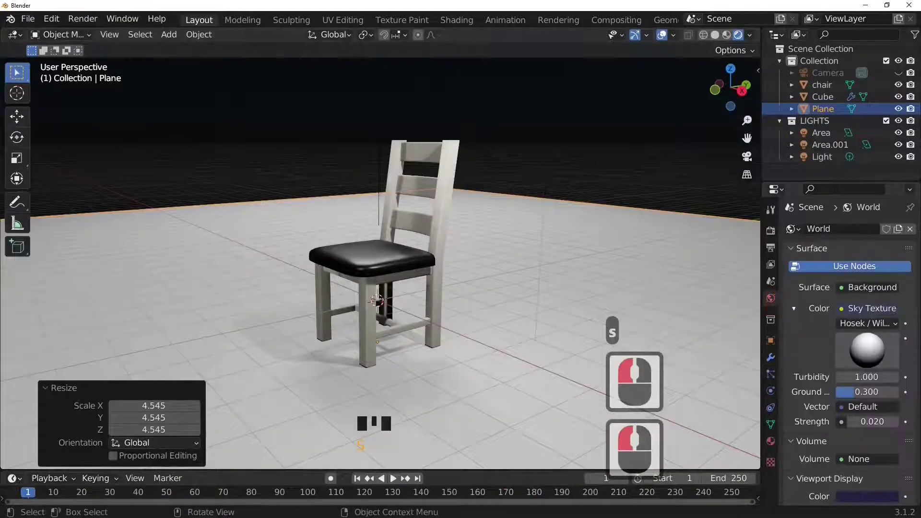